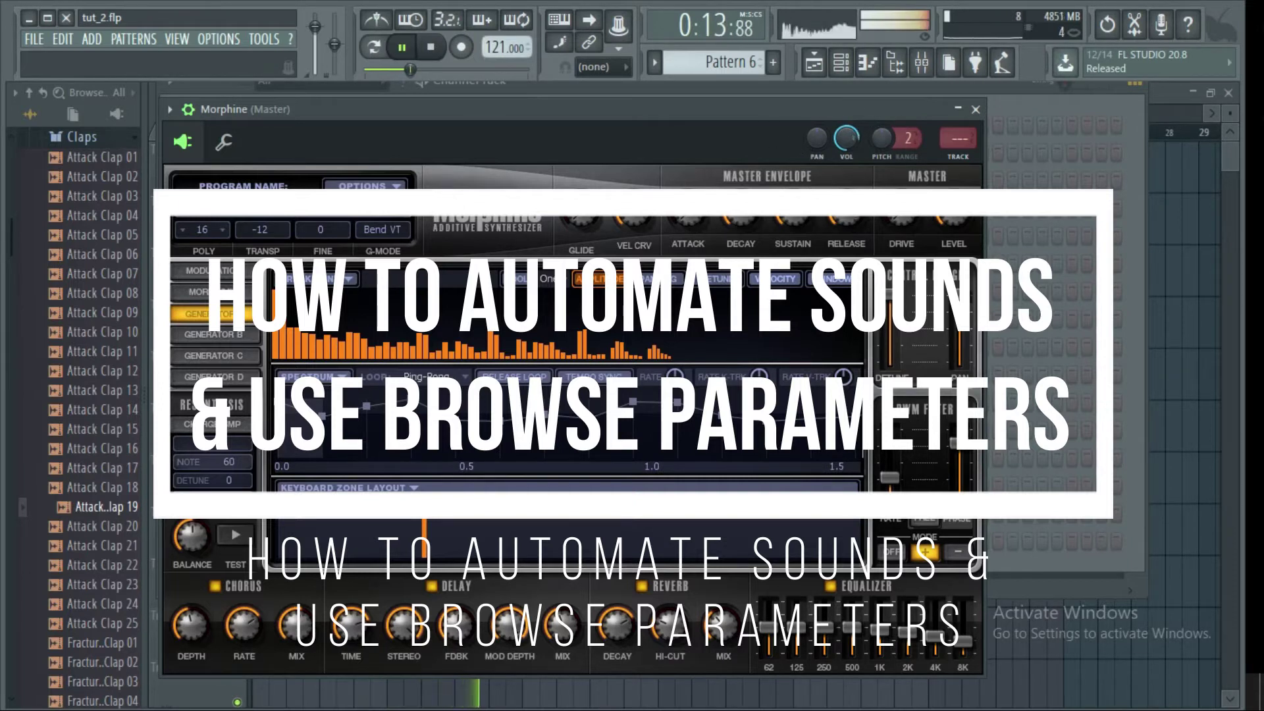
Show the Channel Rack with its six drum channels and open the Spire plugin window
click(844, 71)
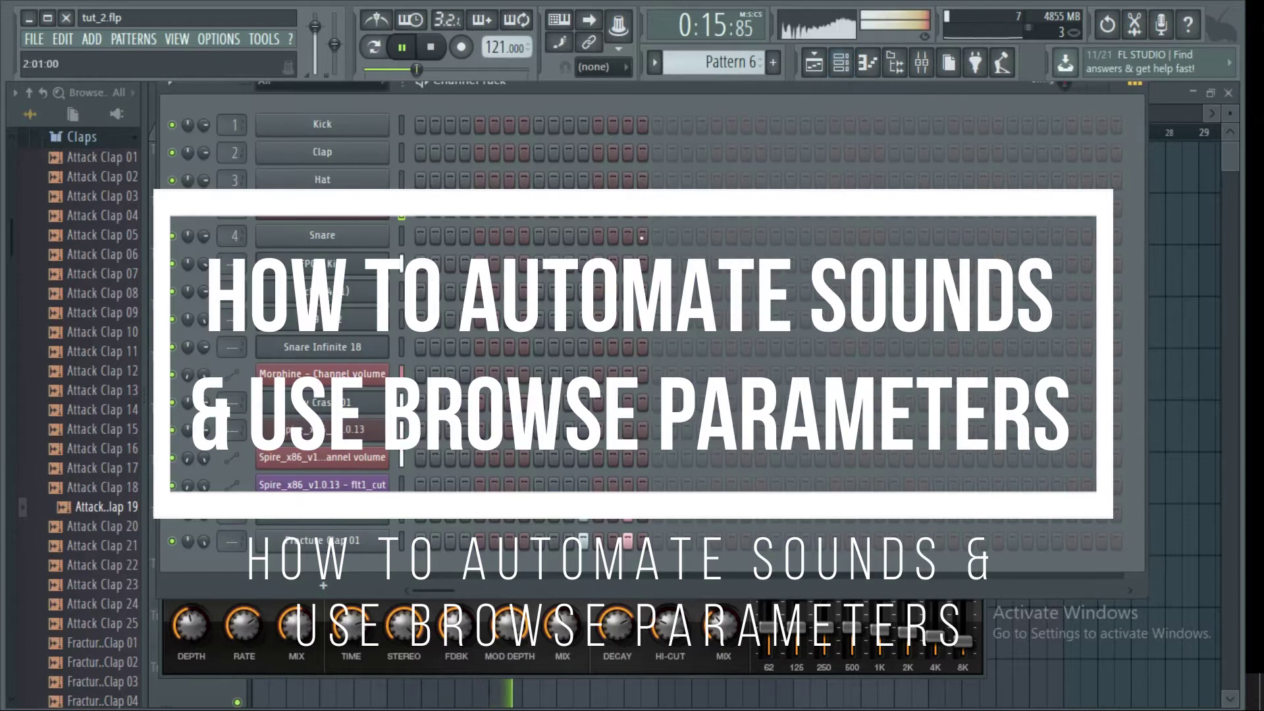
click(813, 63)
click(841, 63)
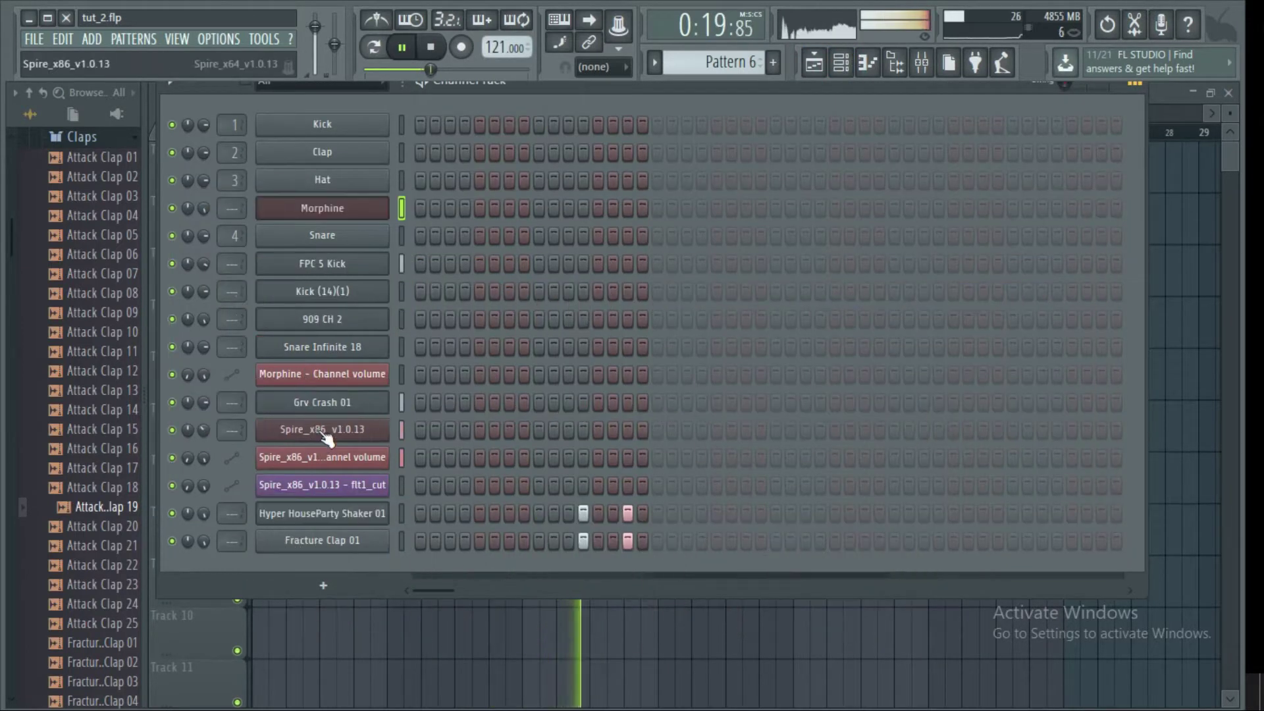
click(321, 431)
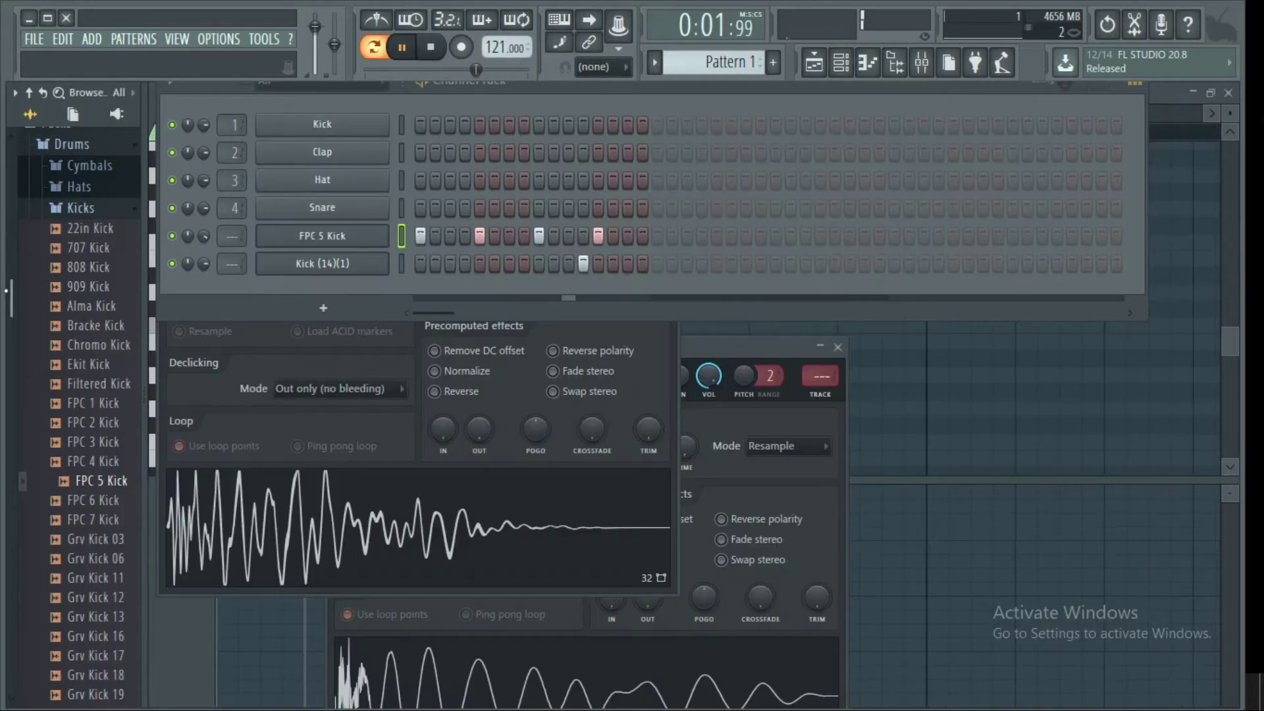
mouse_move(6, 290)
mouse_down()
mouse_move(6, 392)
mouse_move(8, 270)
mouse_move(9, 286)
mouse_up()
Preview the Hats samples Bracke CH 1, Chromo CH 3, Chromo CH 2, Clank OH and 909 CH 2
click(78, 217)
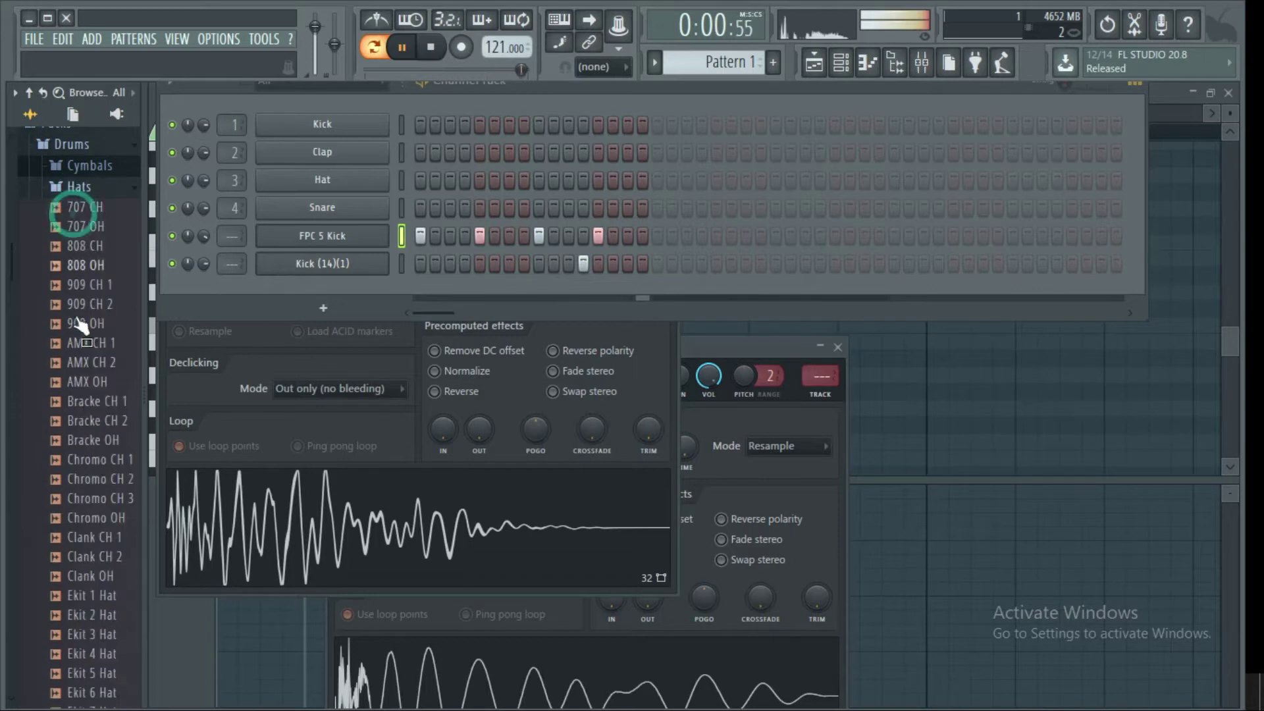
click(87, 401)
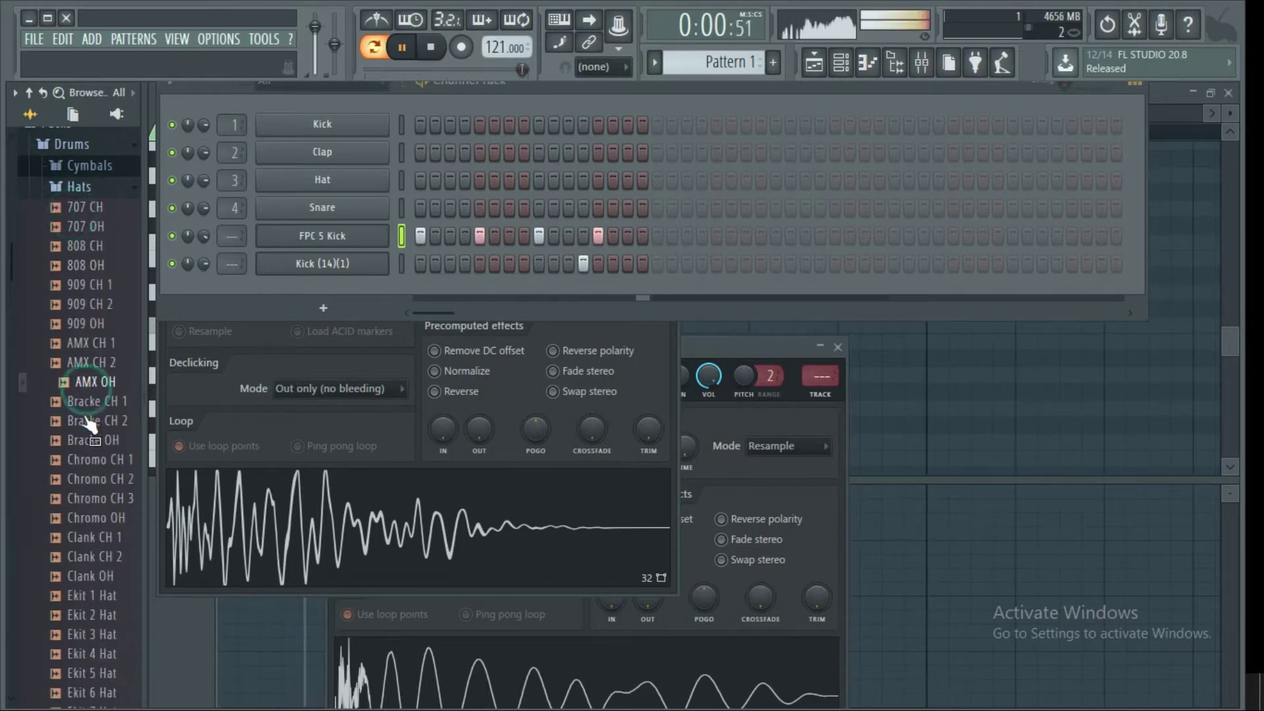
click(81, 497)
click(95, 479)
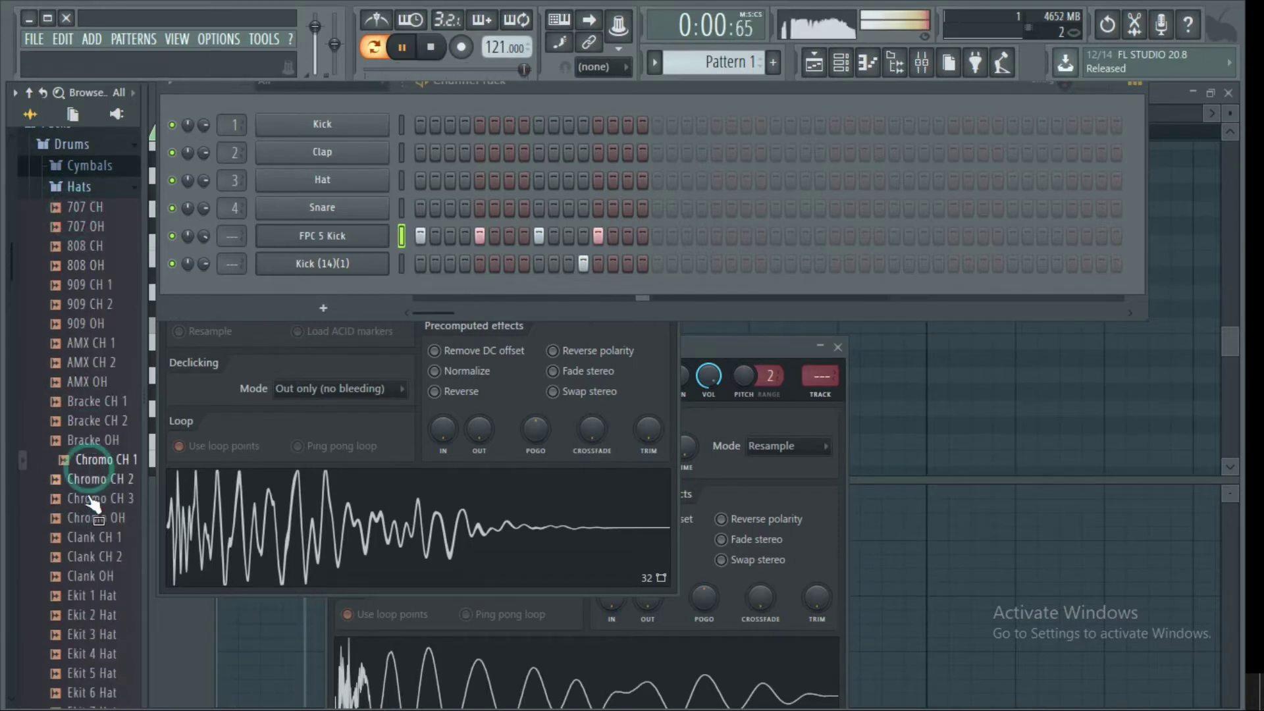
click(92, 575)
click(84, 304)
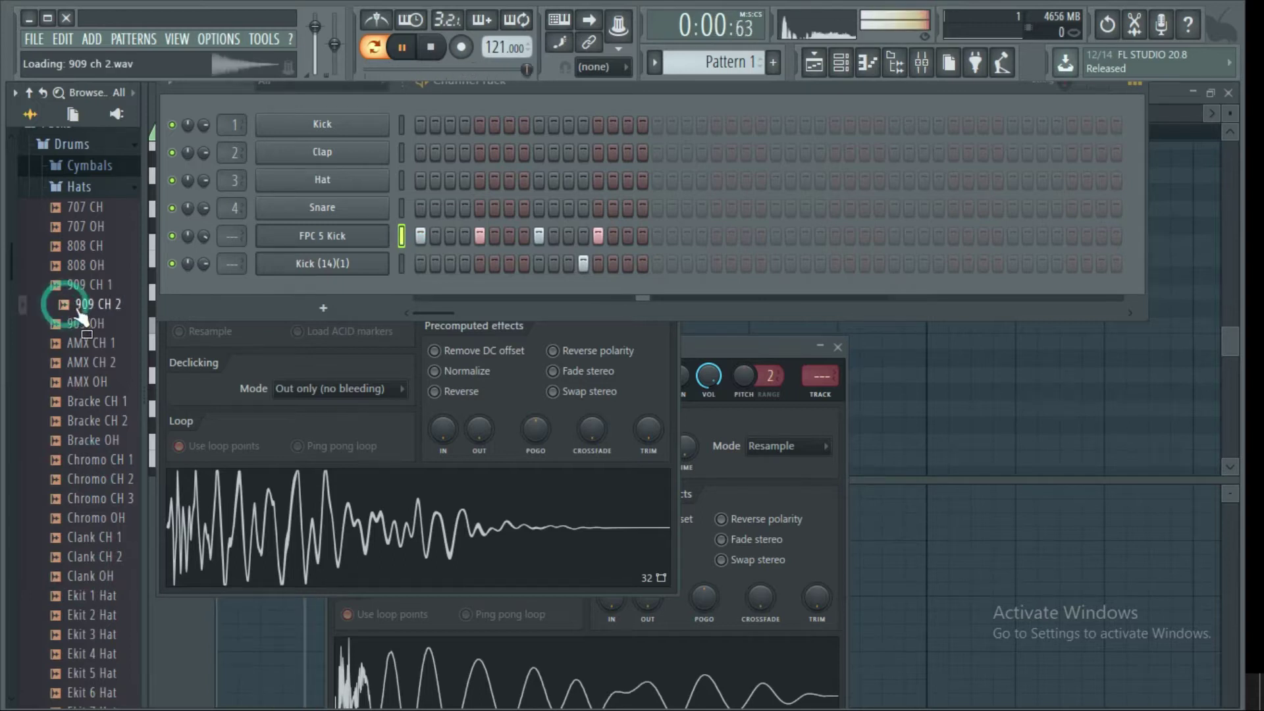
Load 909 CH 2 into a new channel and open the Snare channel's Insert menu
right_click(85, 307)
click(118, 320)
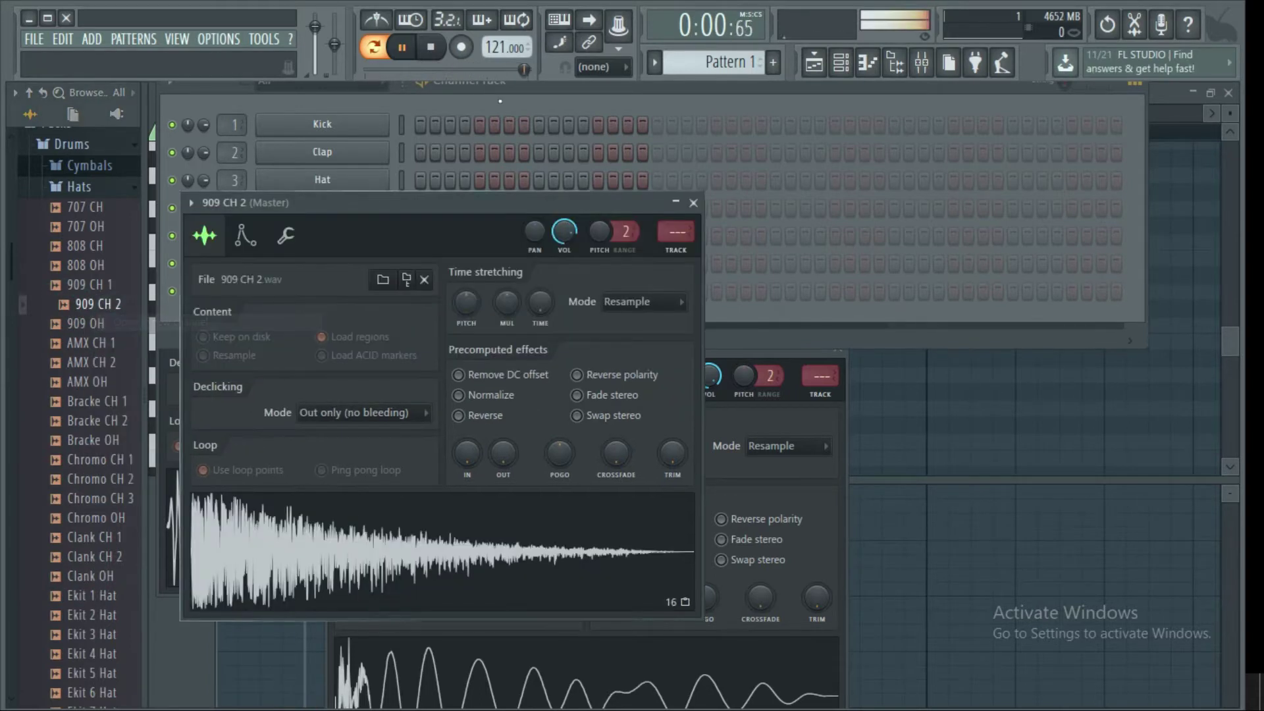
click(502, 104)
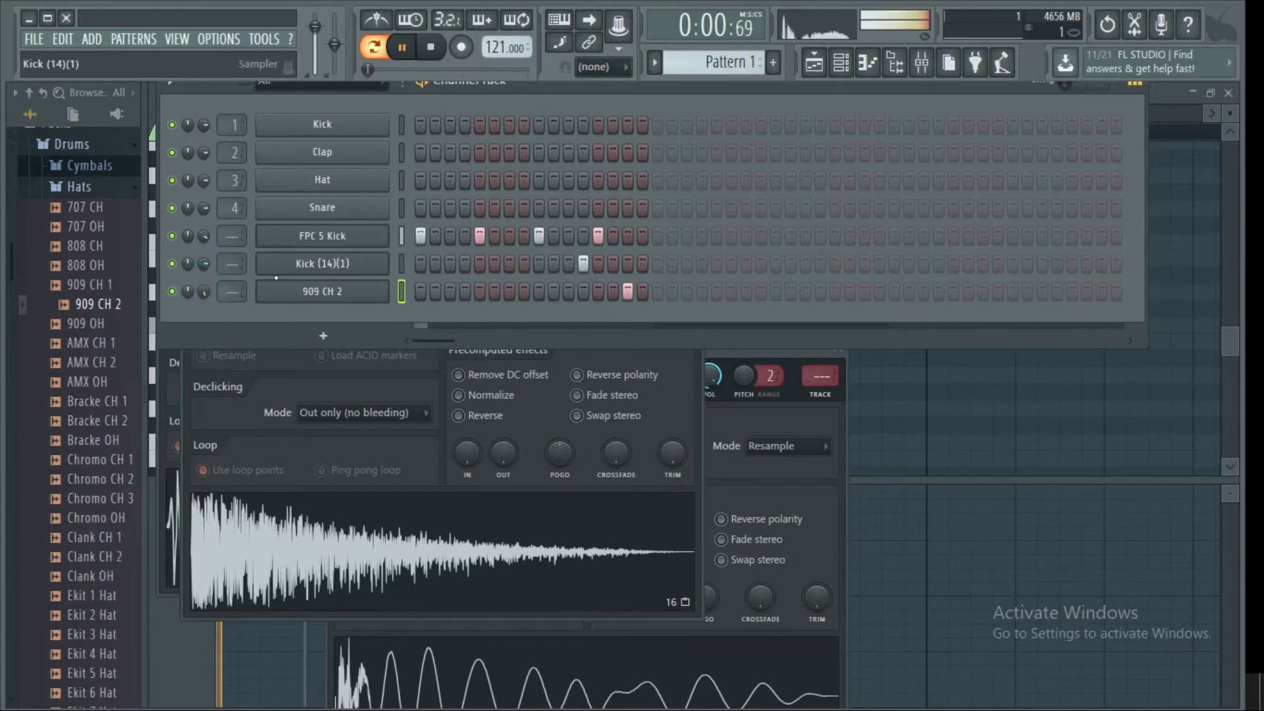
right_click(326, 203)
mouse_move(413, 330)
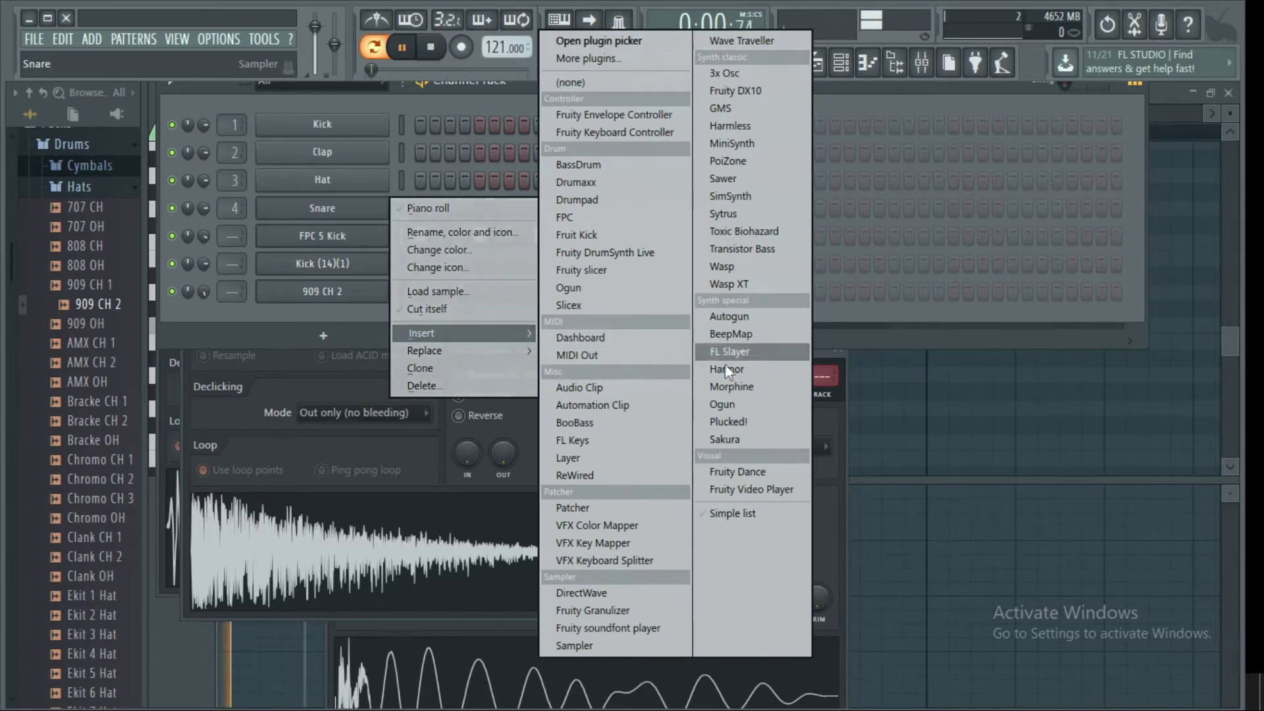
Insert a Morphine synth channel above the Snare in the Channel Rack
click(745, 385)
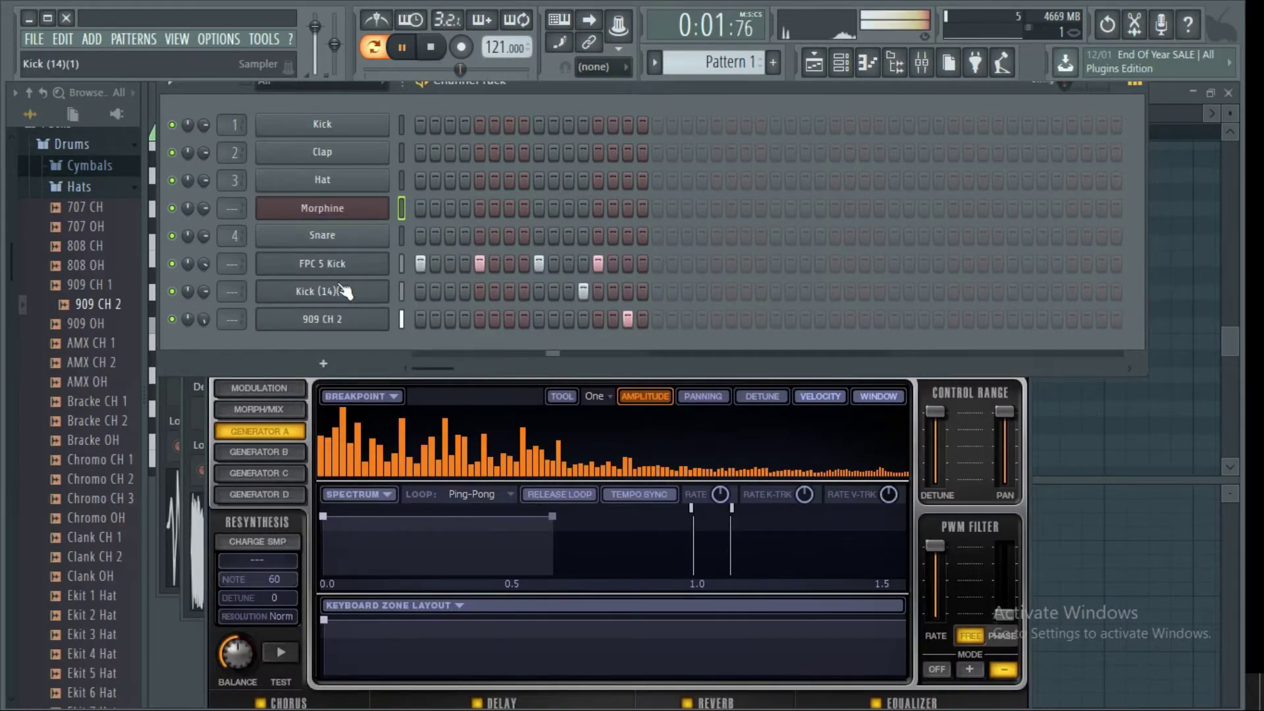
right_click(344, 214)
click(412, 209)
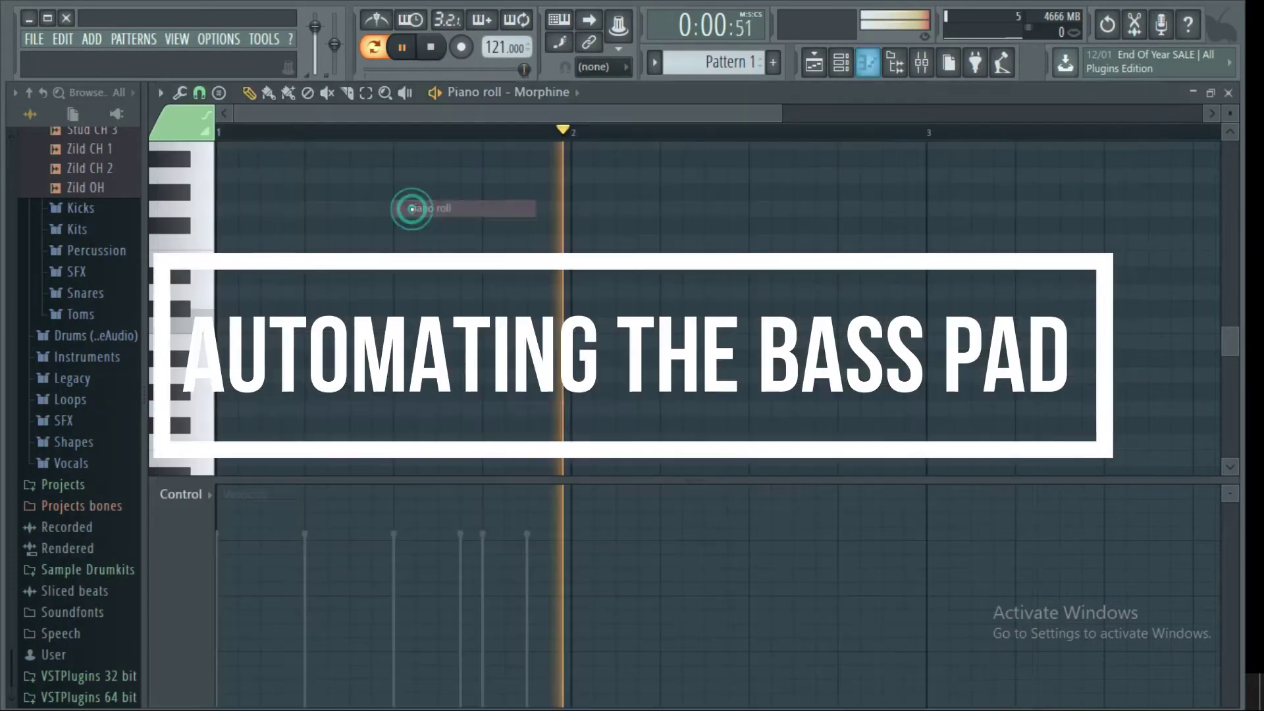
key(F6)
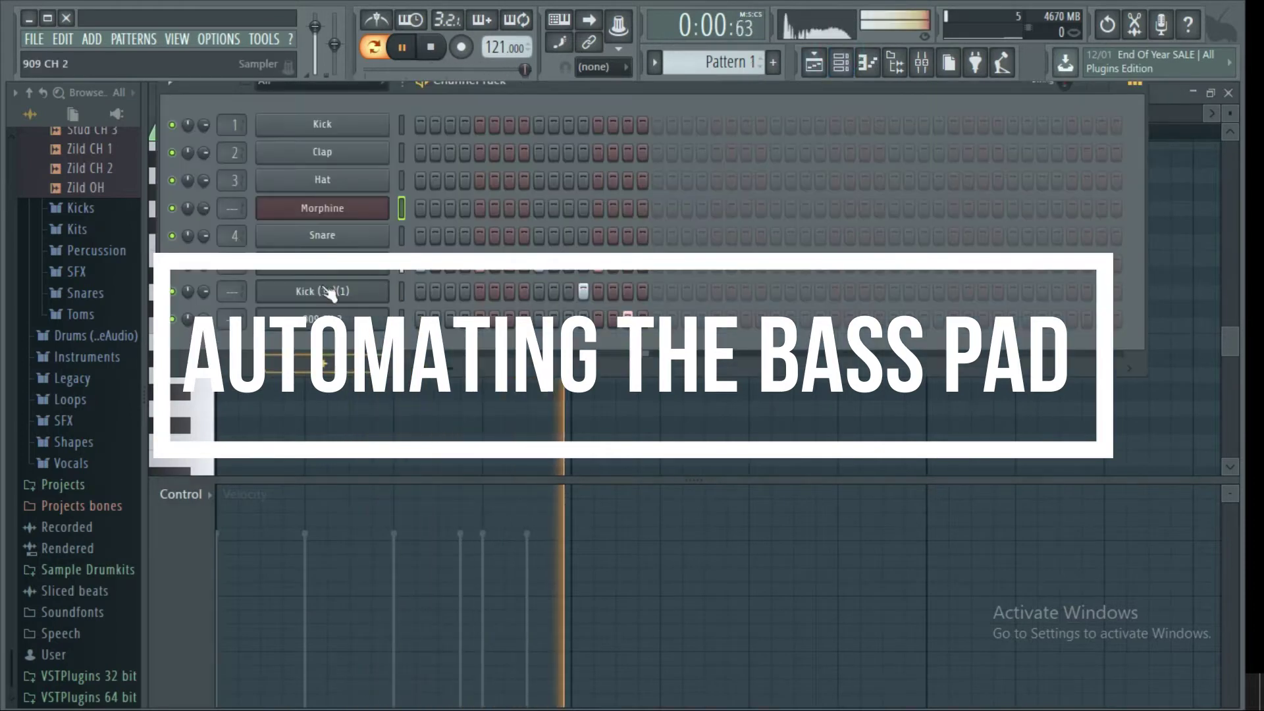
Load the 10. PAD Air in the Analog FG preset from Morphine's Presets Library
click(364, 205)
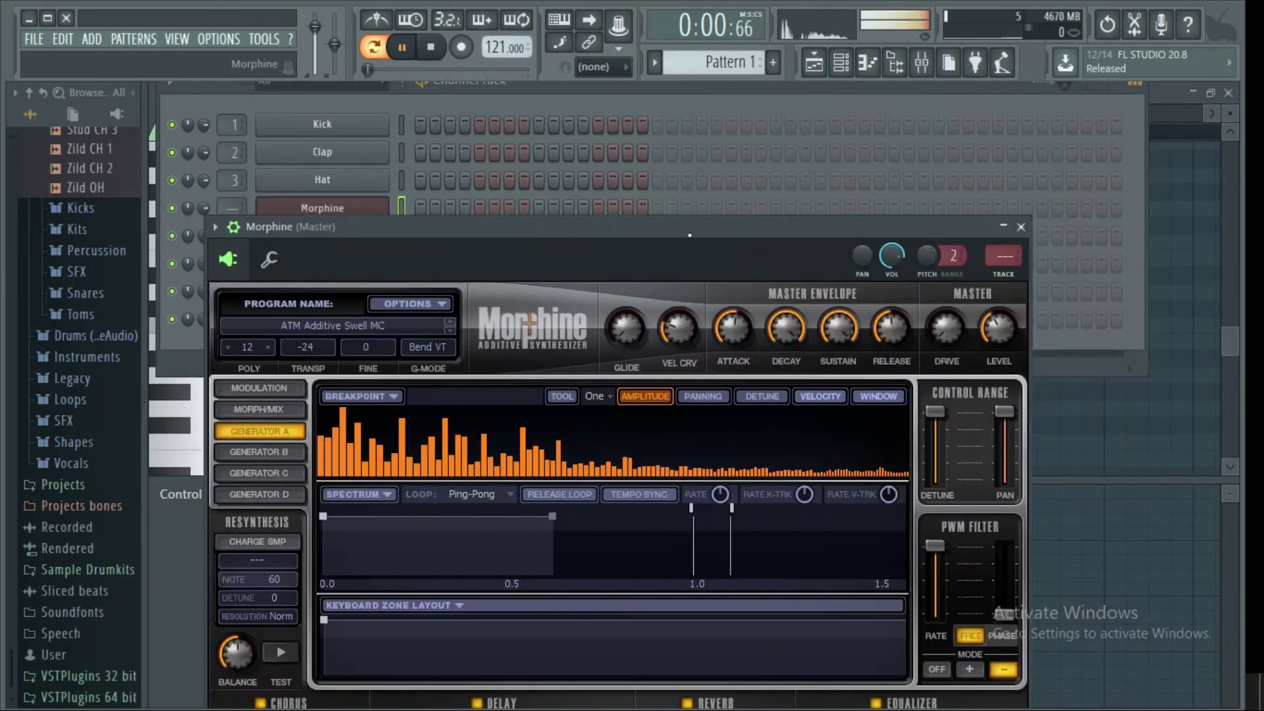
drag(690, 230, 649, 83)
click(284, 178)
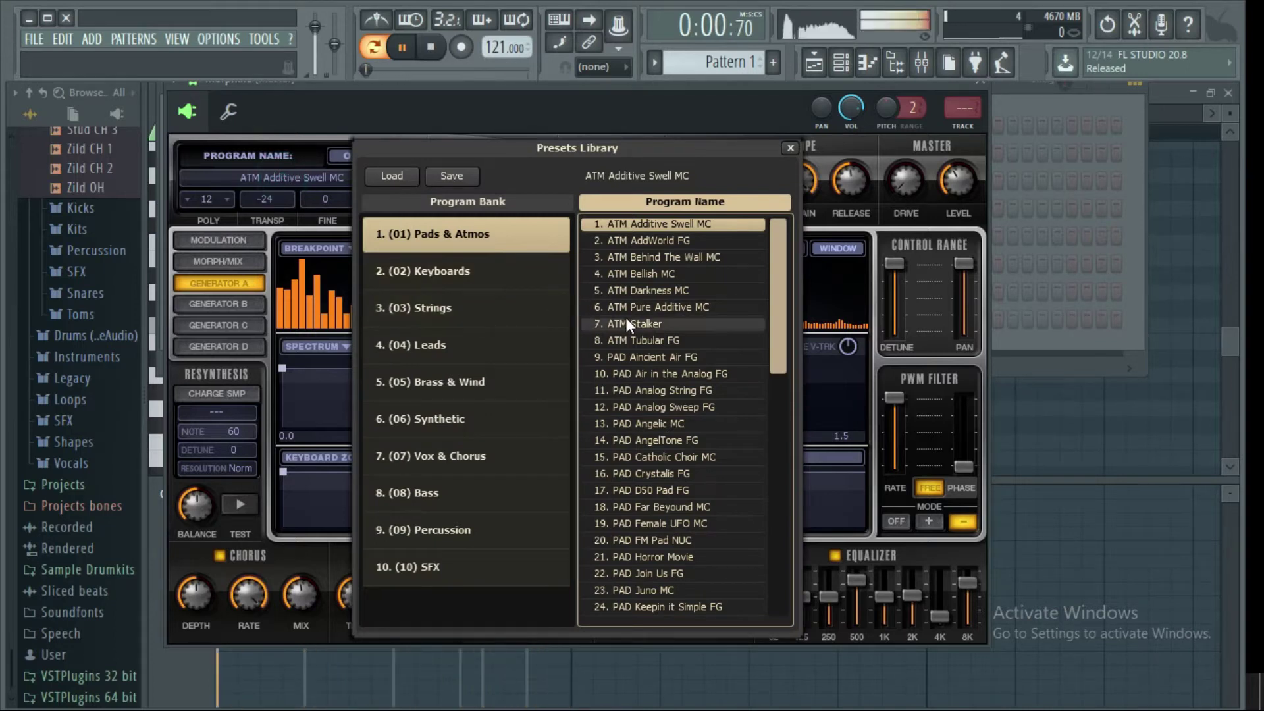
click(652, 373)
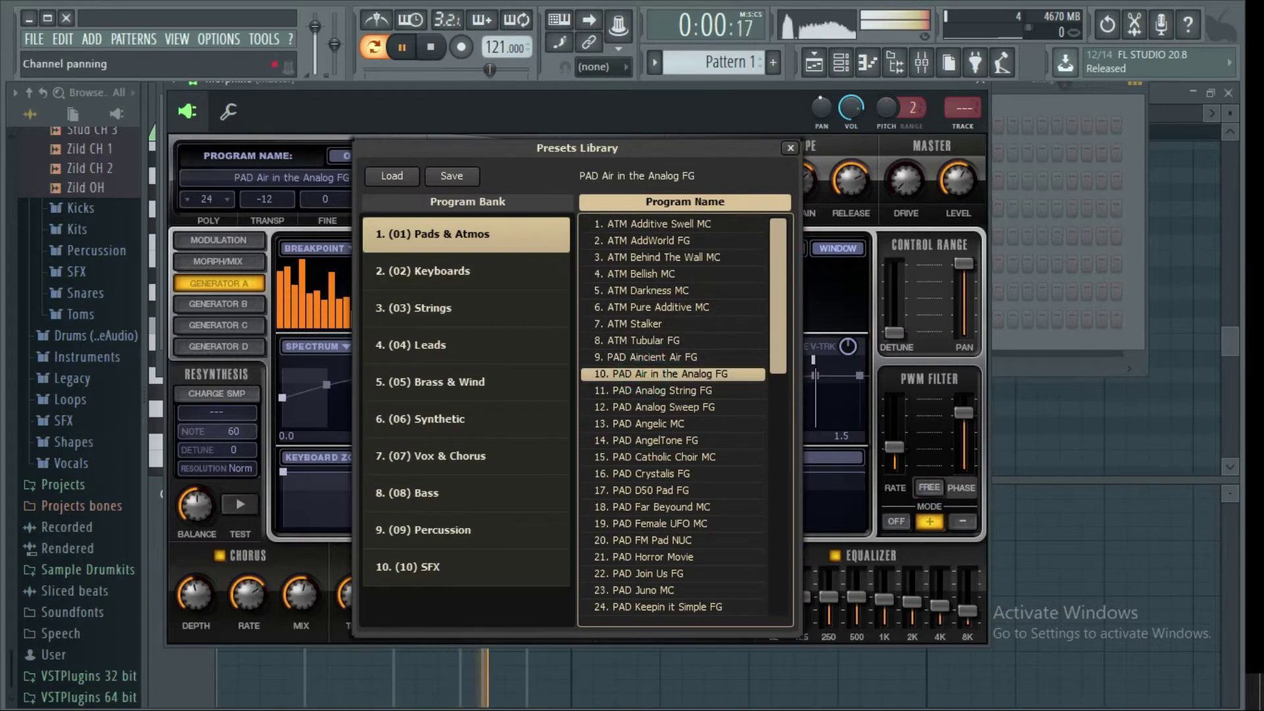
Open the Morphine channel's piano roll from the Channel Rack
click(855, 66)
right_click(389, 205)
click(403, 209)
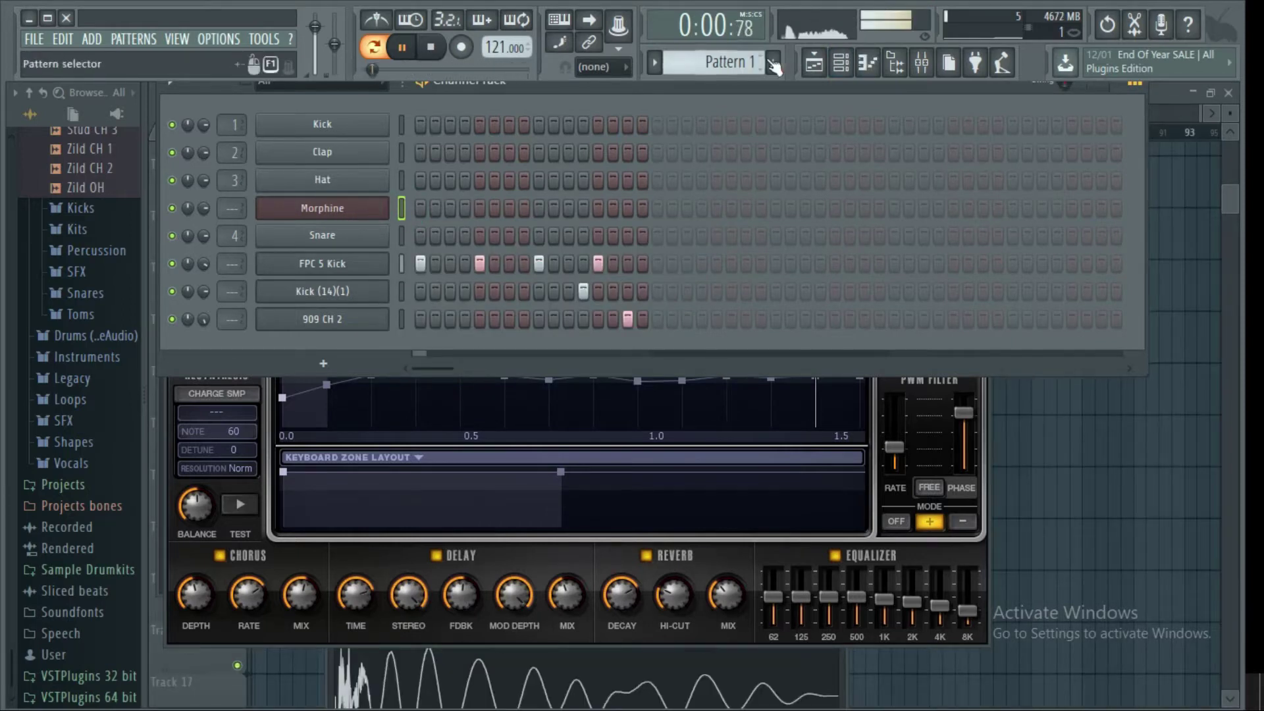
Draw a single G3 pad note from bar 1 to bar 4 and play it back
click(813, 62)
click(868, 63)
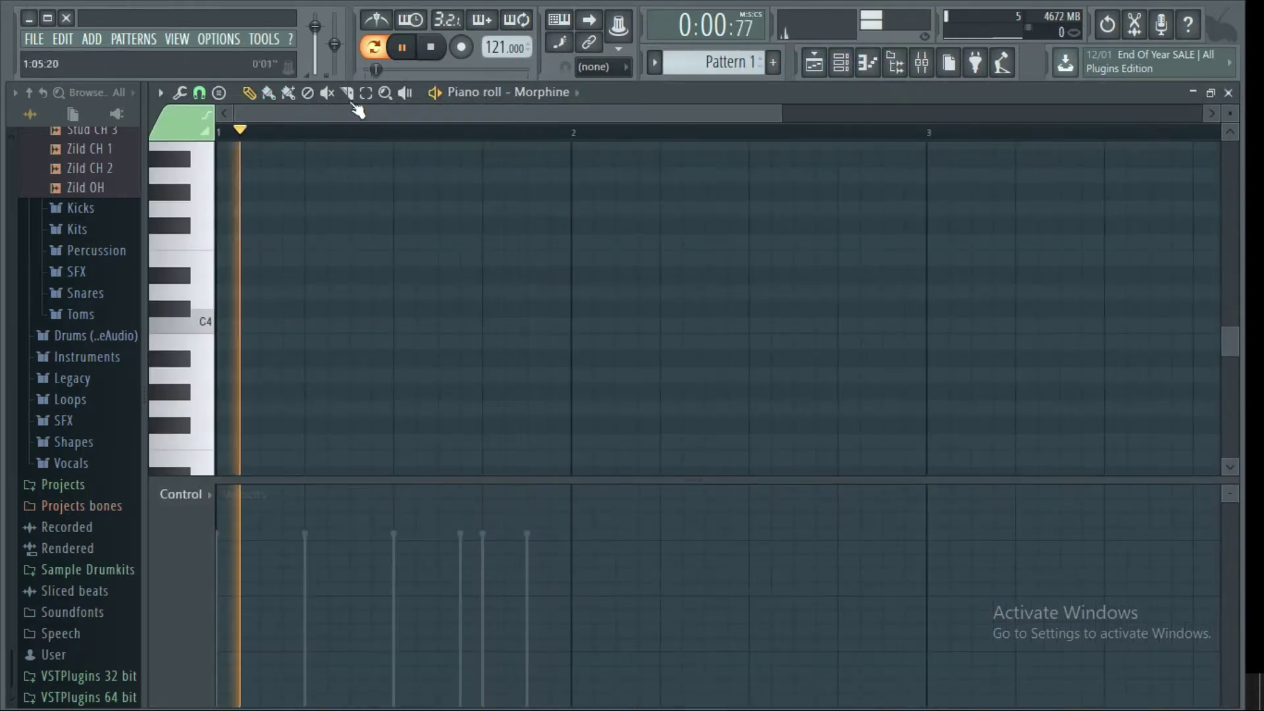
click(406, 53)
click(228, 341)
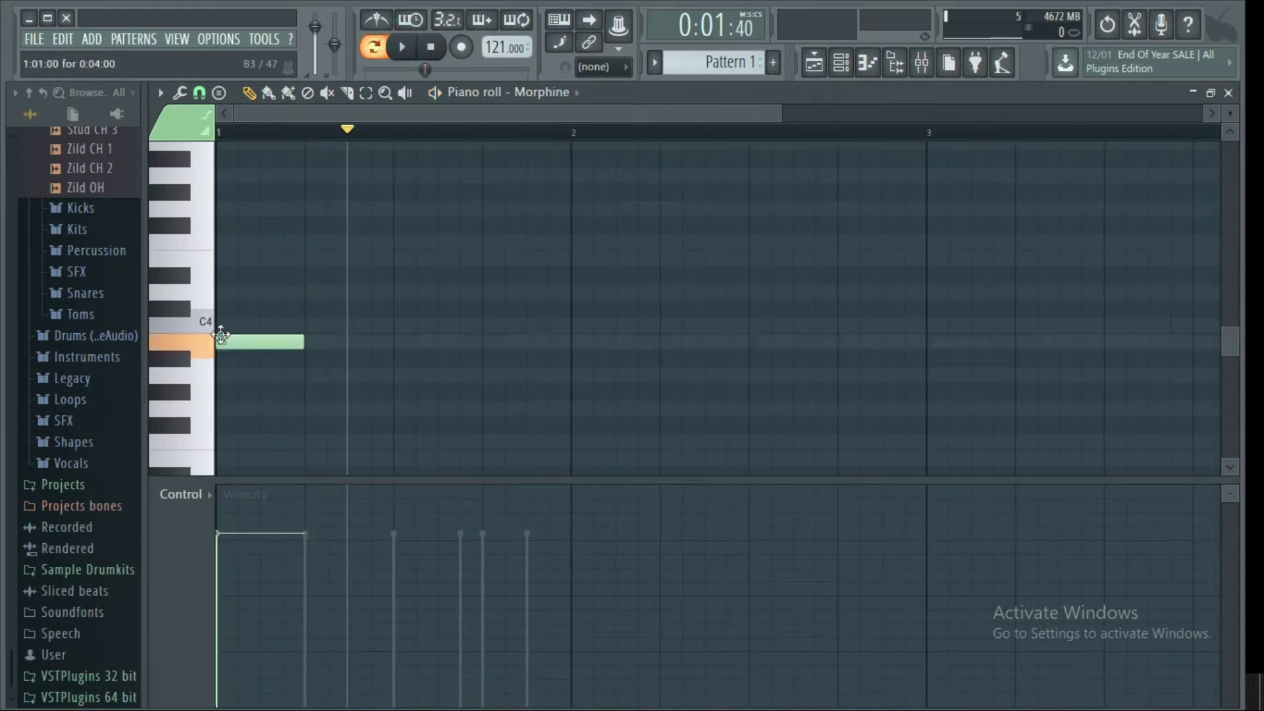
drag(228, 342, 1078, 265)
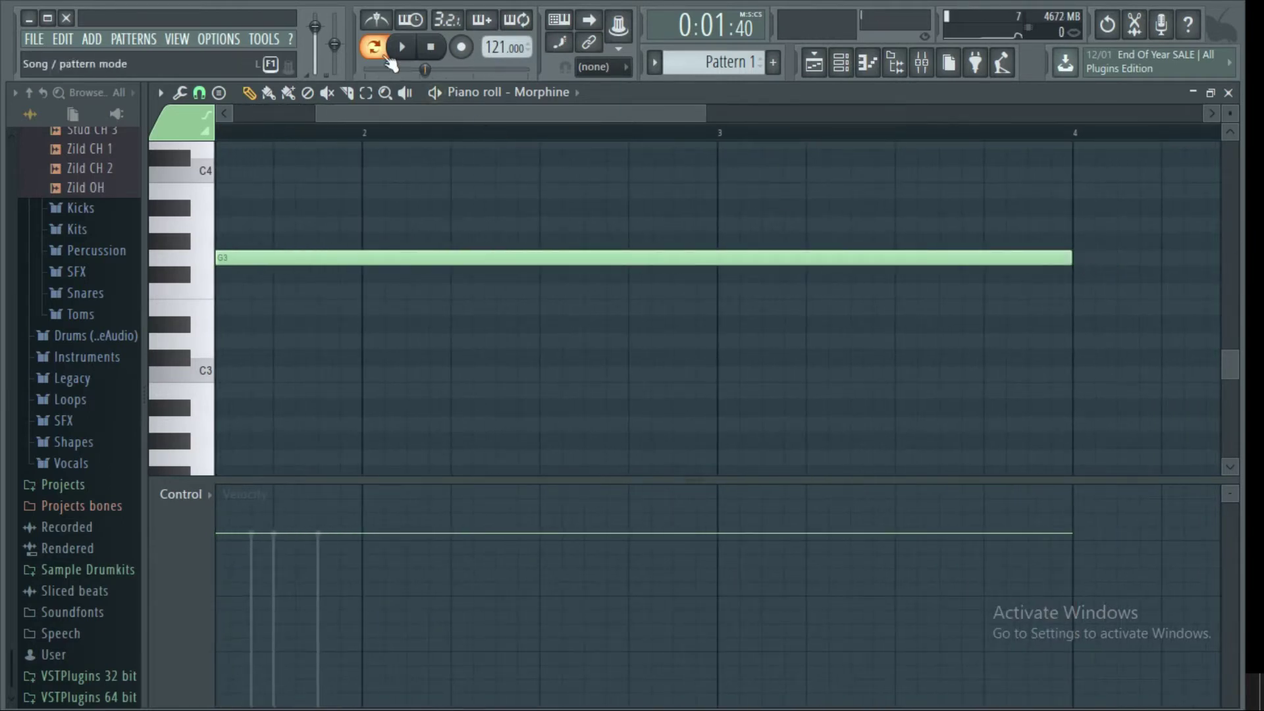
click(404, 44)
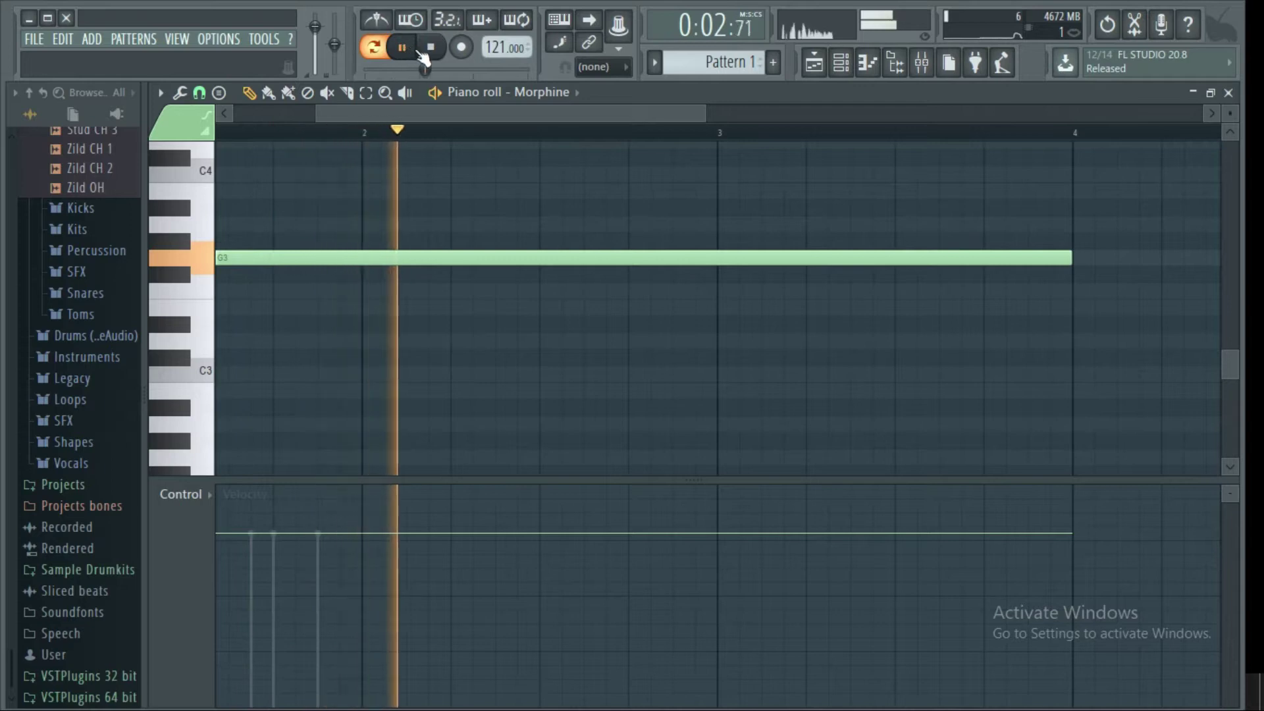
Cut the Morphine channel's notes from the pattern
click(815, 72)
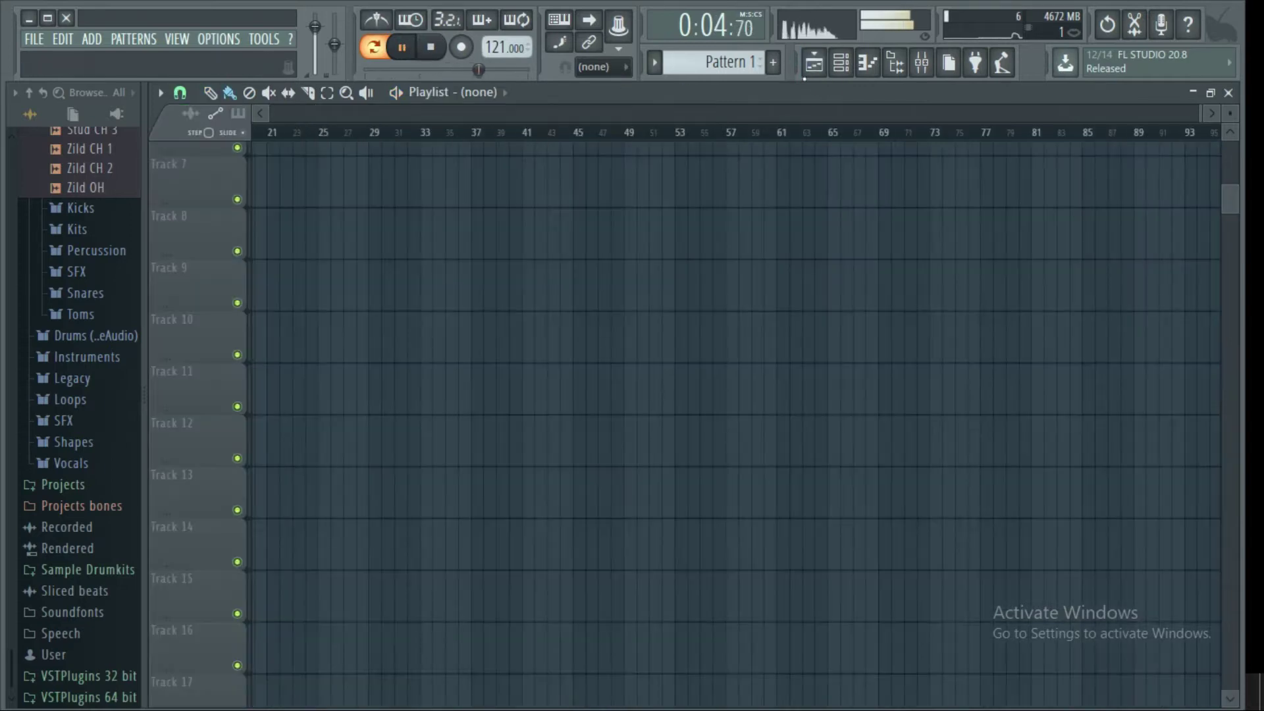
click(838, 65)
right_click(349, 211)
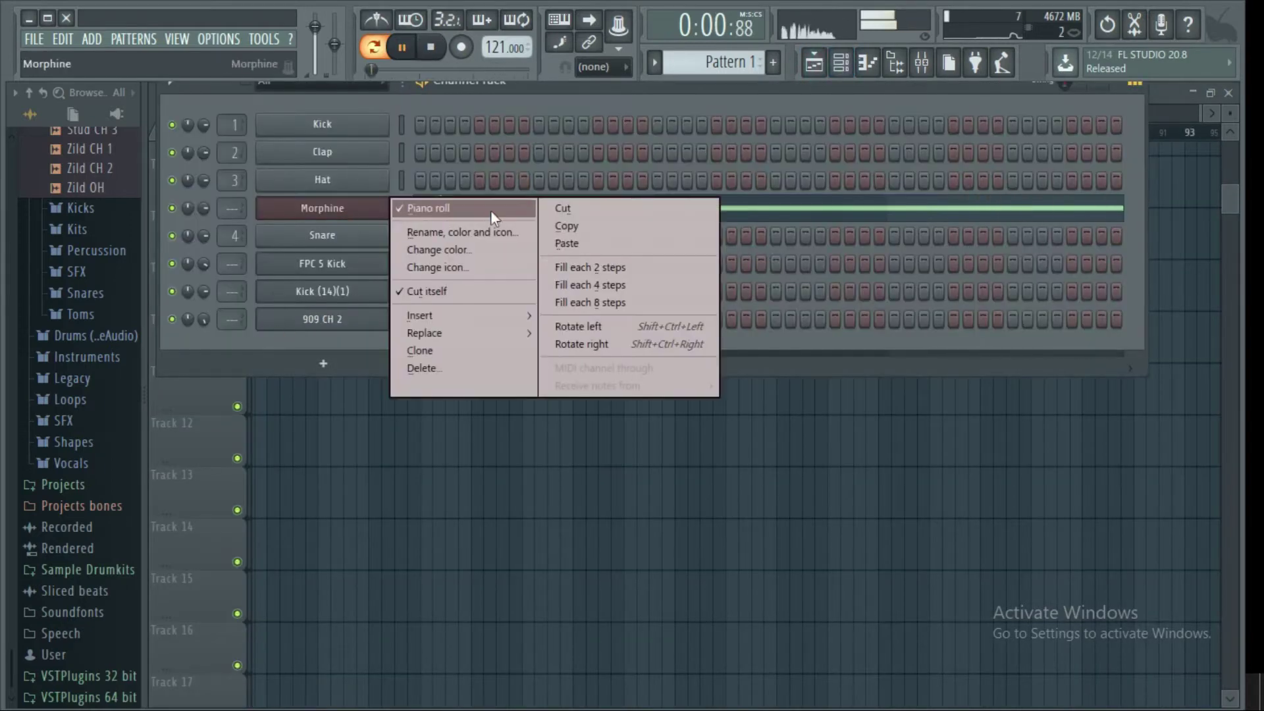
click(544, 208)
scroll(687, 66, down, 1)
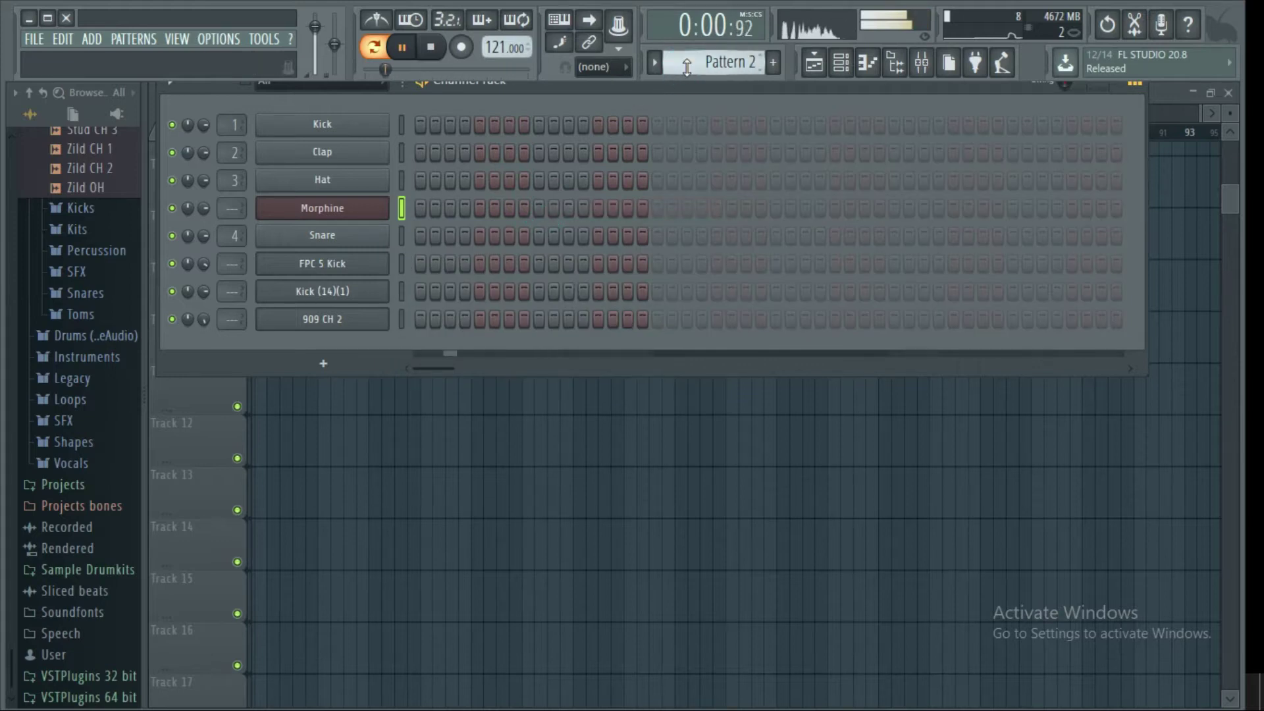
right_click(368, 218)
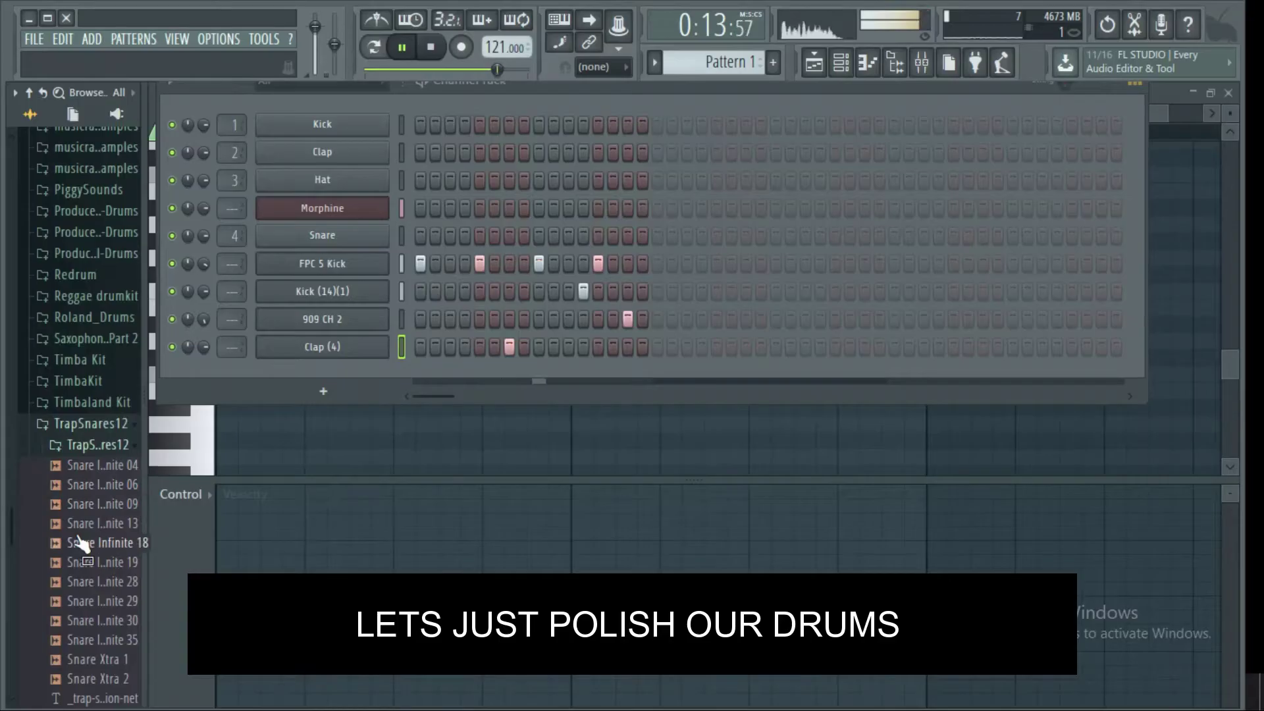
Replace the Clap (4) channel's sound with the Snare Infinite 18 sample
click(85, 642)
click(103, 552)
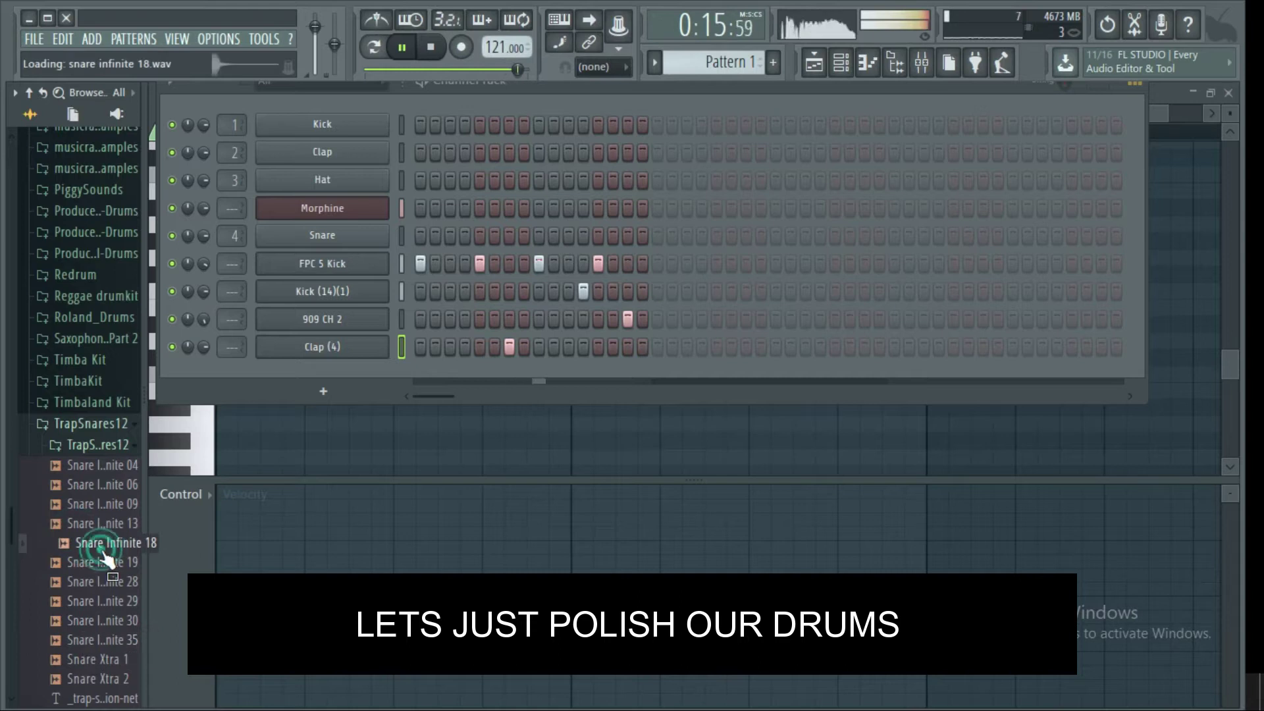
right_click(106, 549)
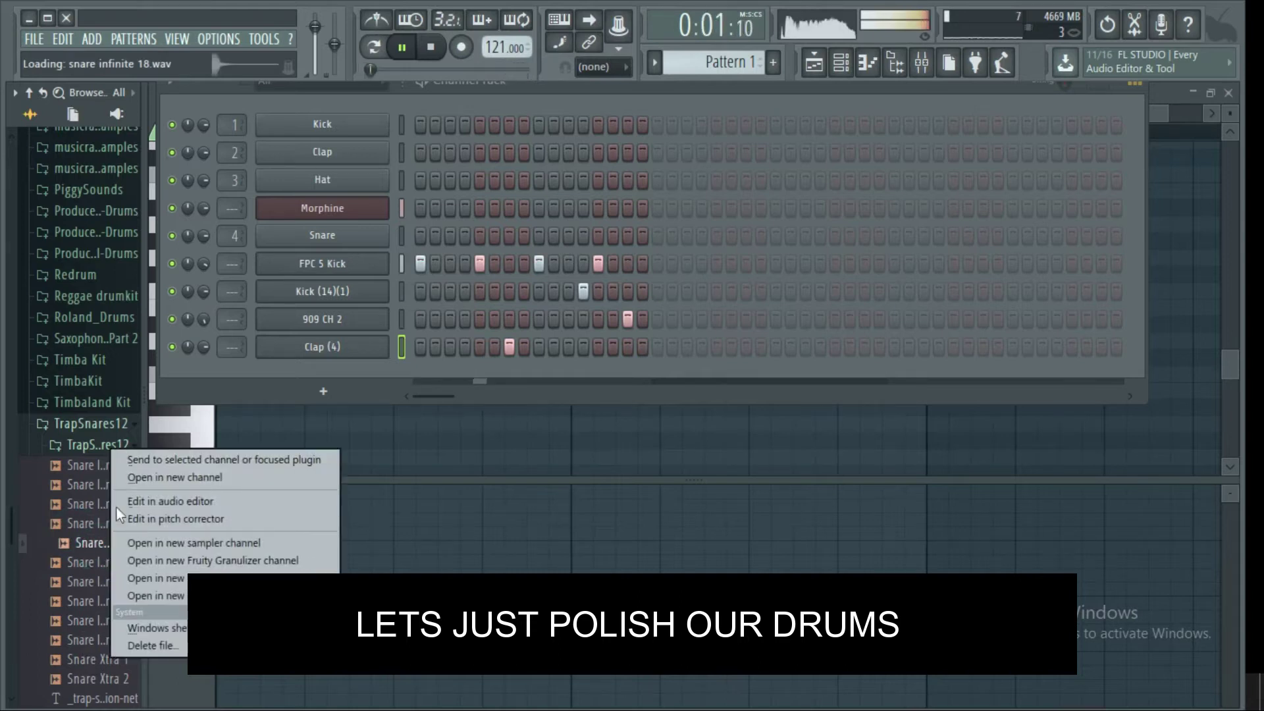
click(141, 461)
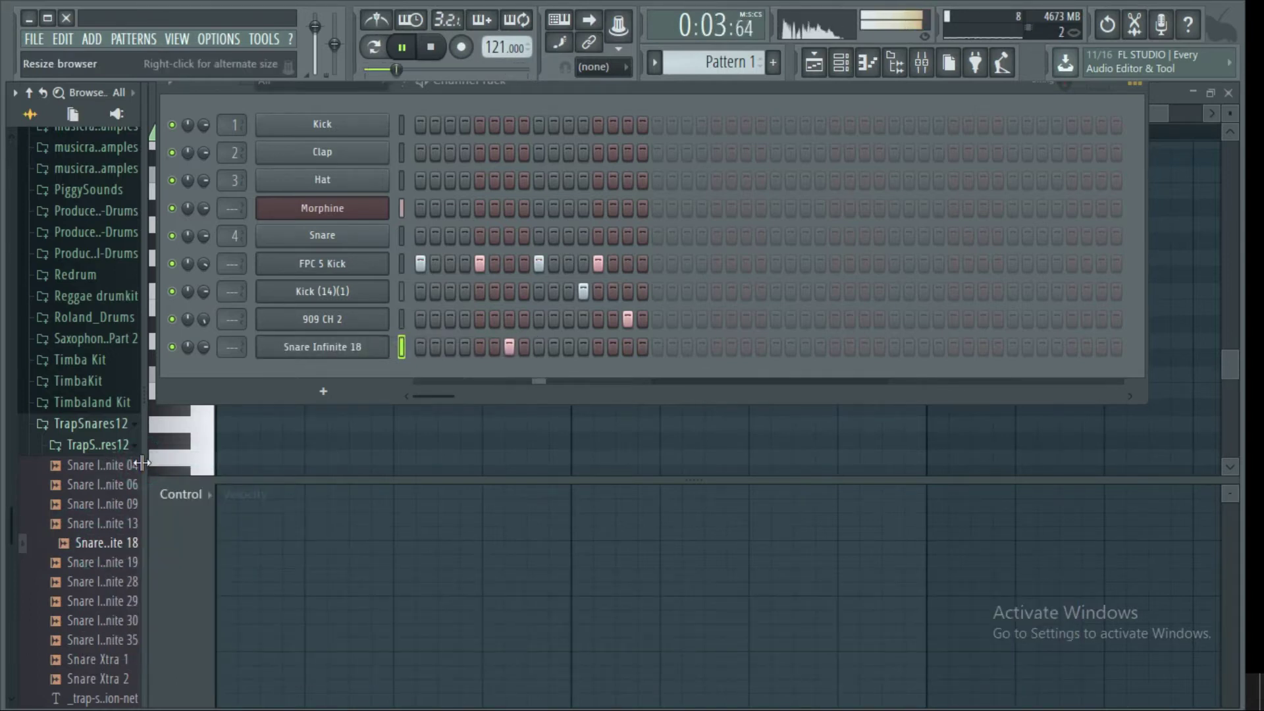
Pause the arrangement and return to the Playlist view
click(815, 63)
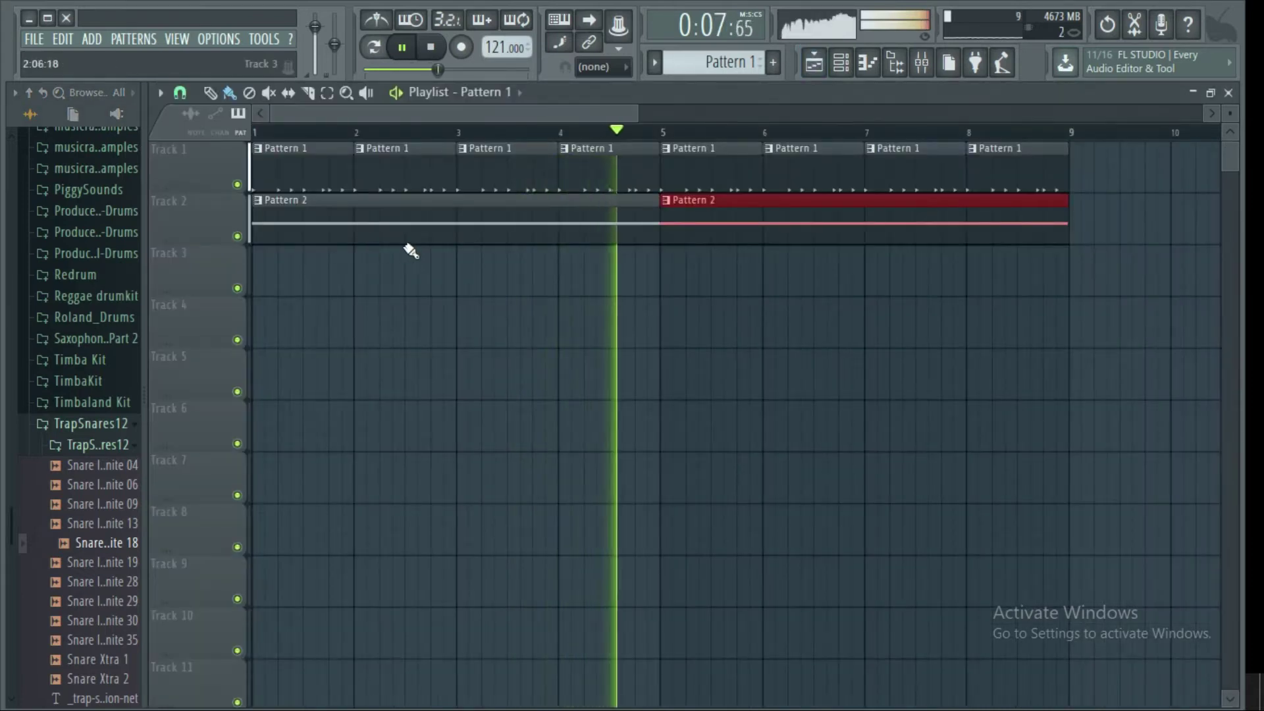
click(402, 47)
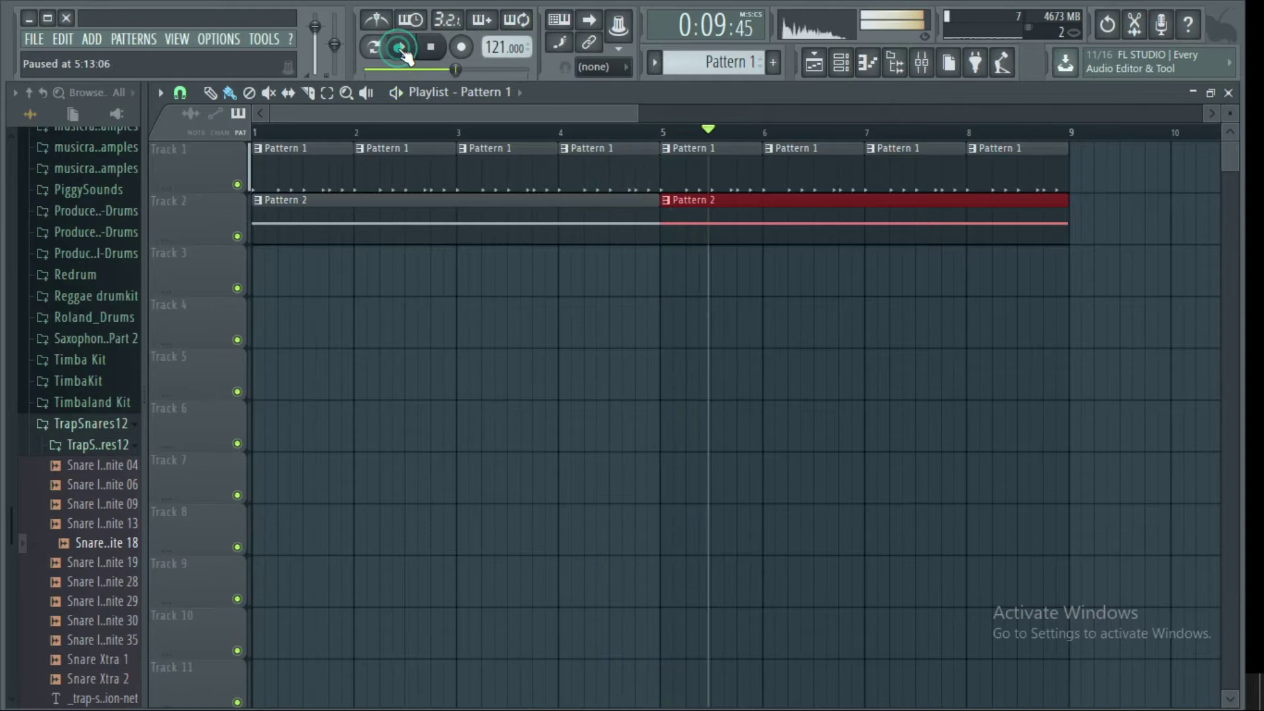
click(848, 68)
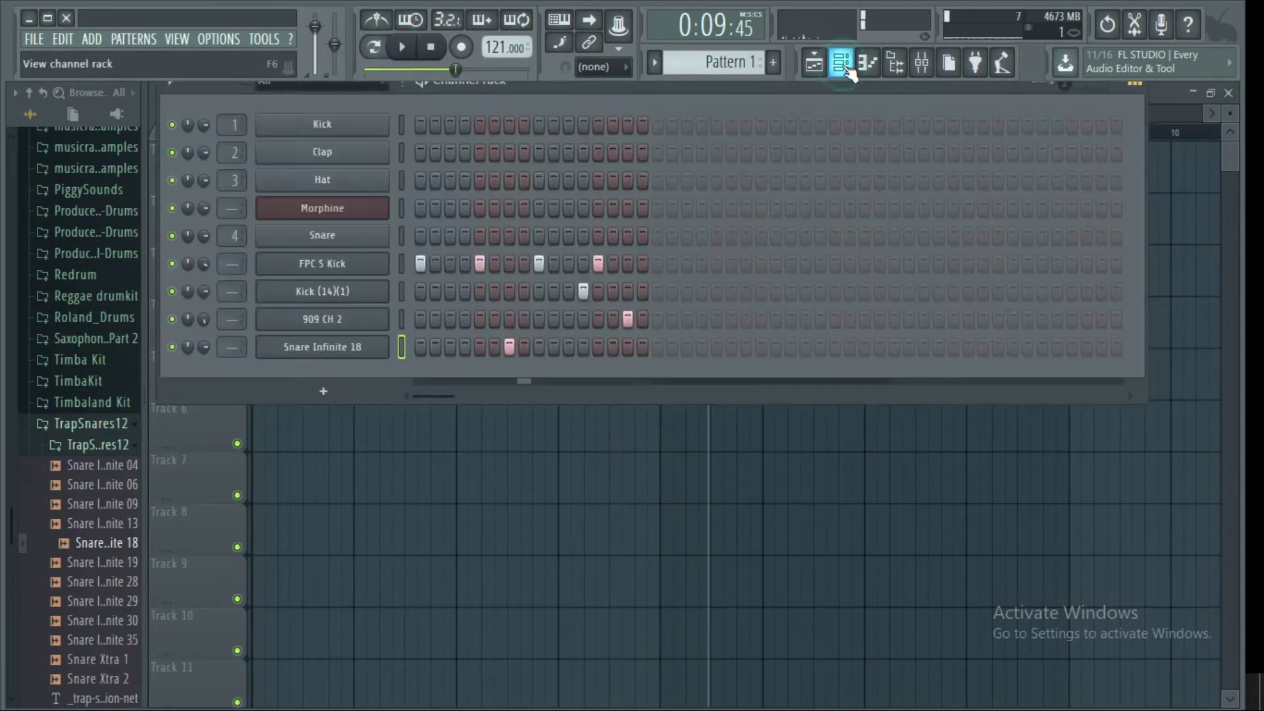
click(848, 68)
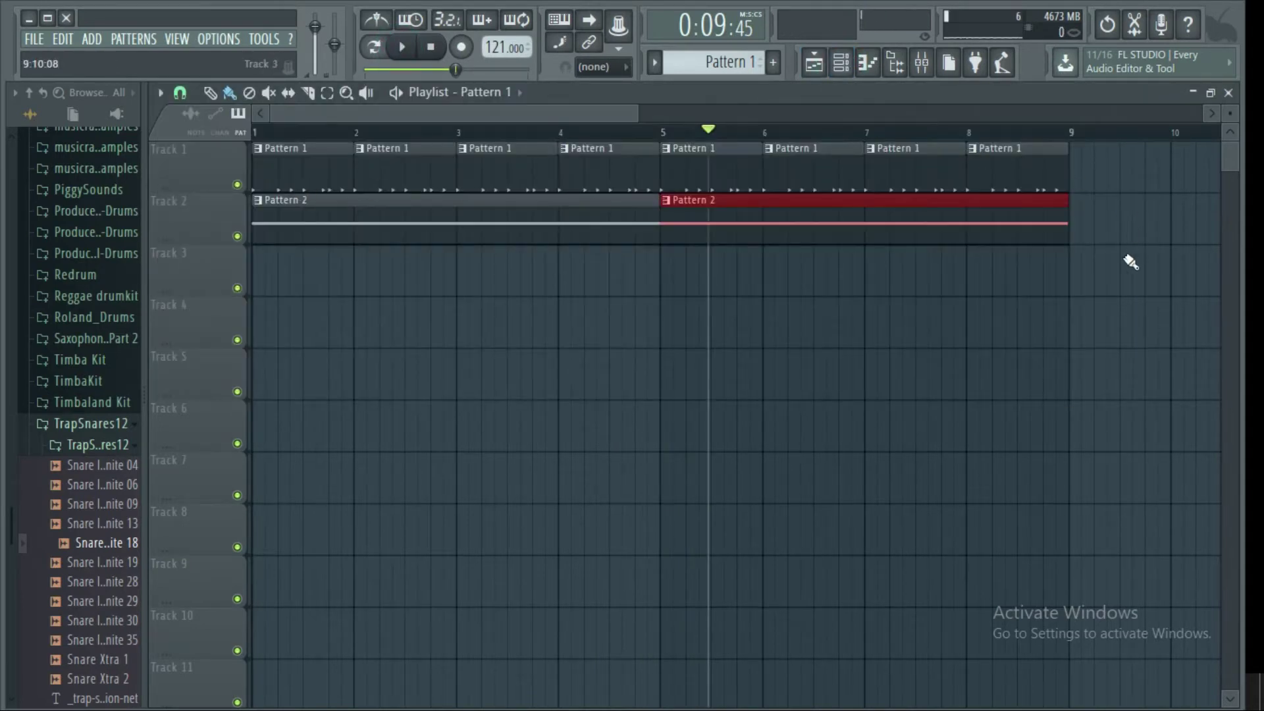
Open Pattern 2, reopen the Morphine window, and create an automation clip for its VOL knob
double_click(321, 221)
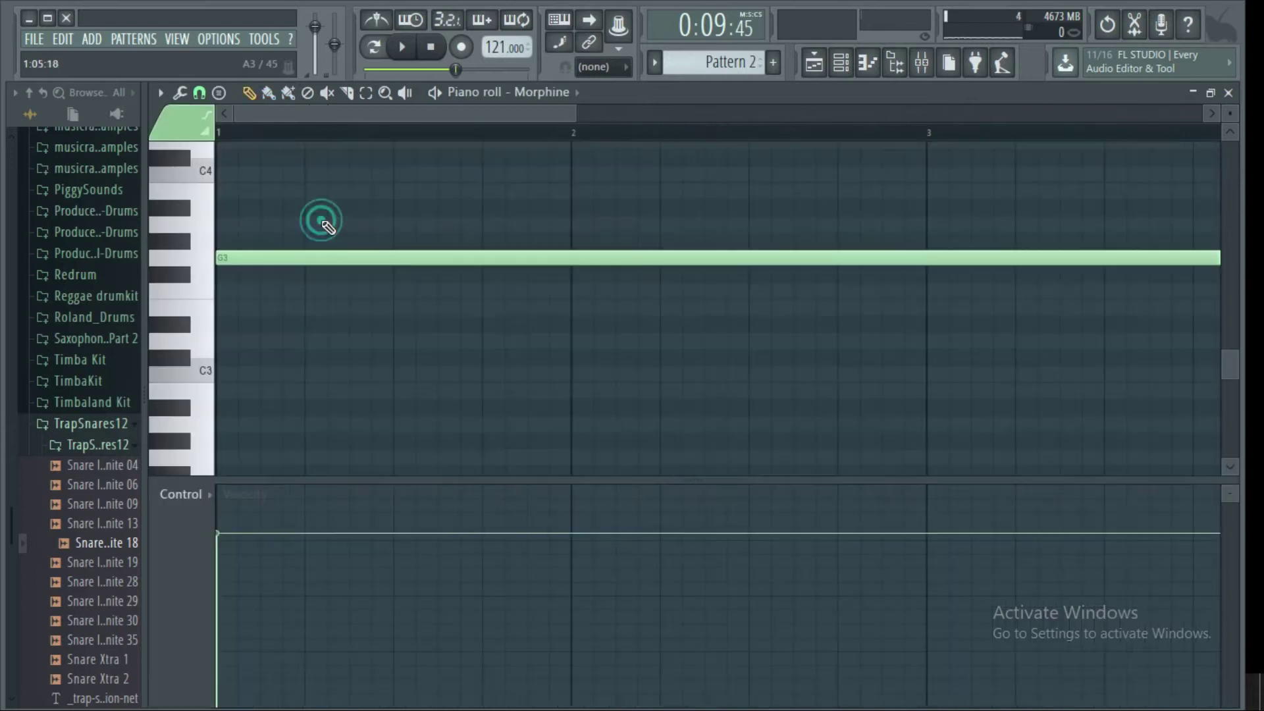
click(843, 66)
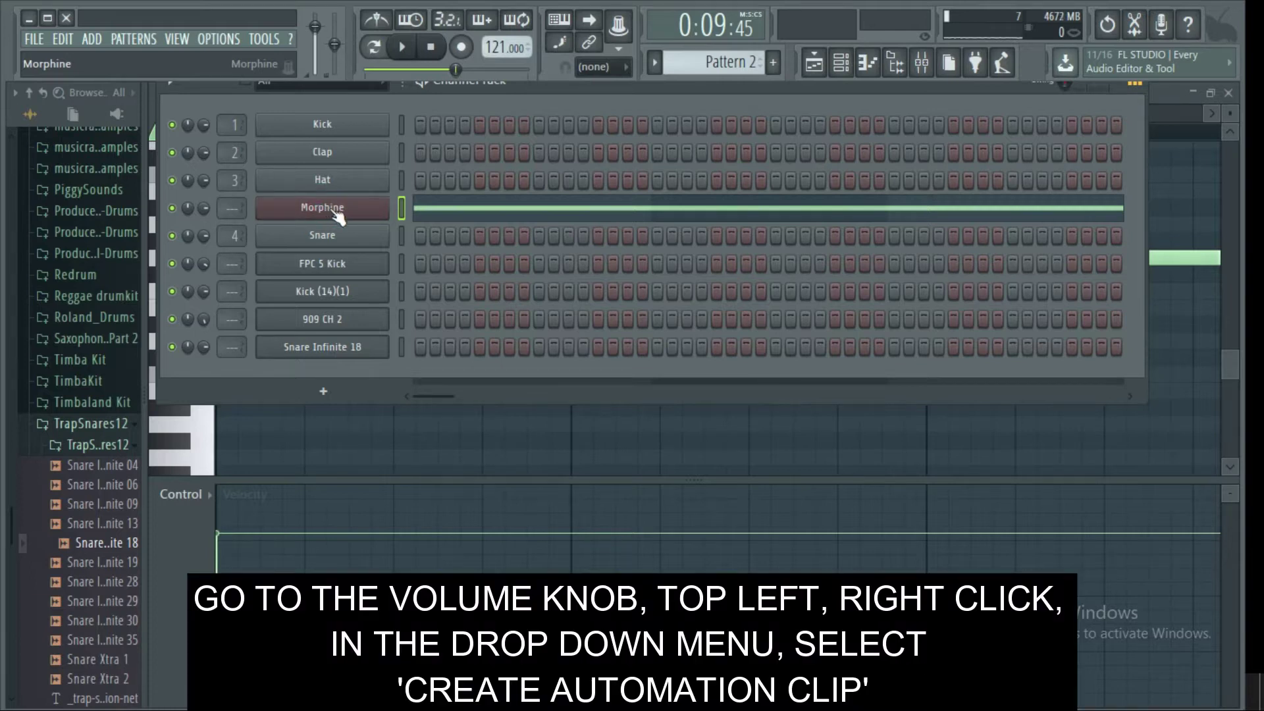
click(335, 211)
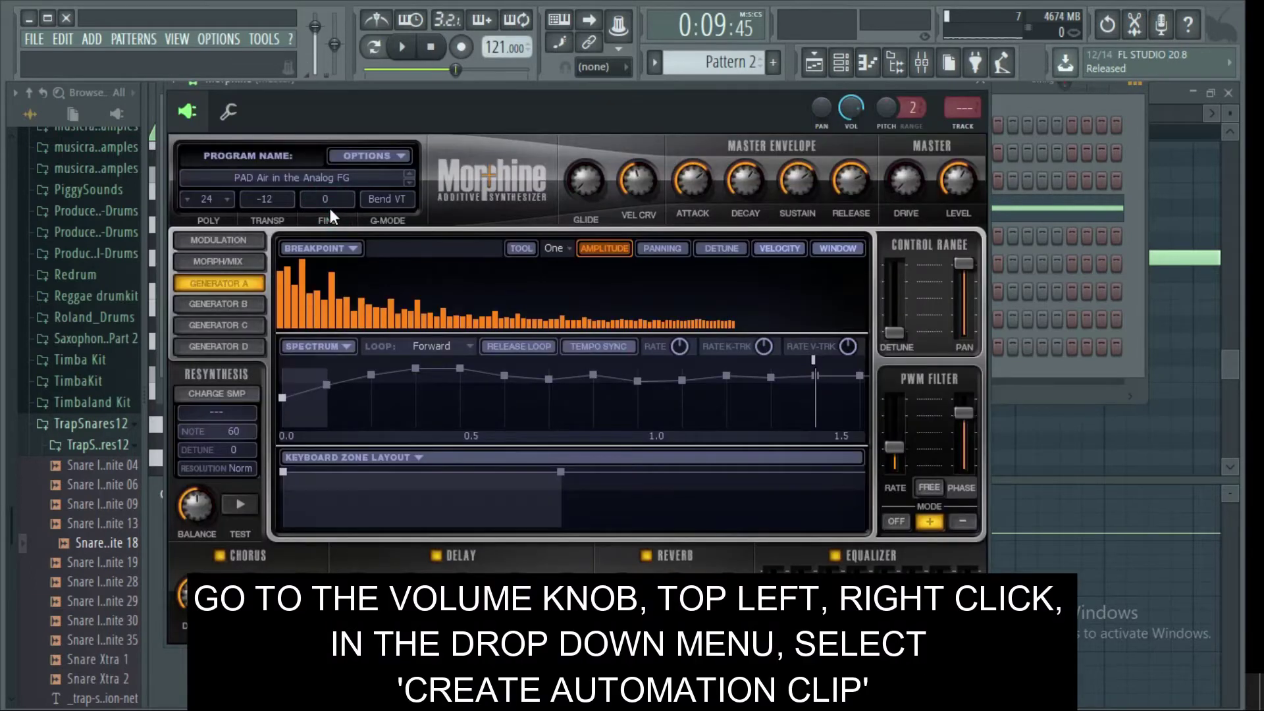
click(979, 85)
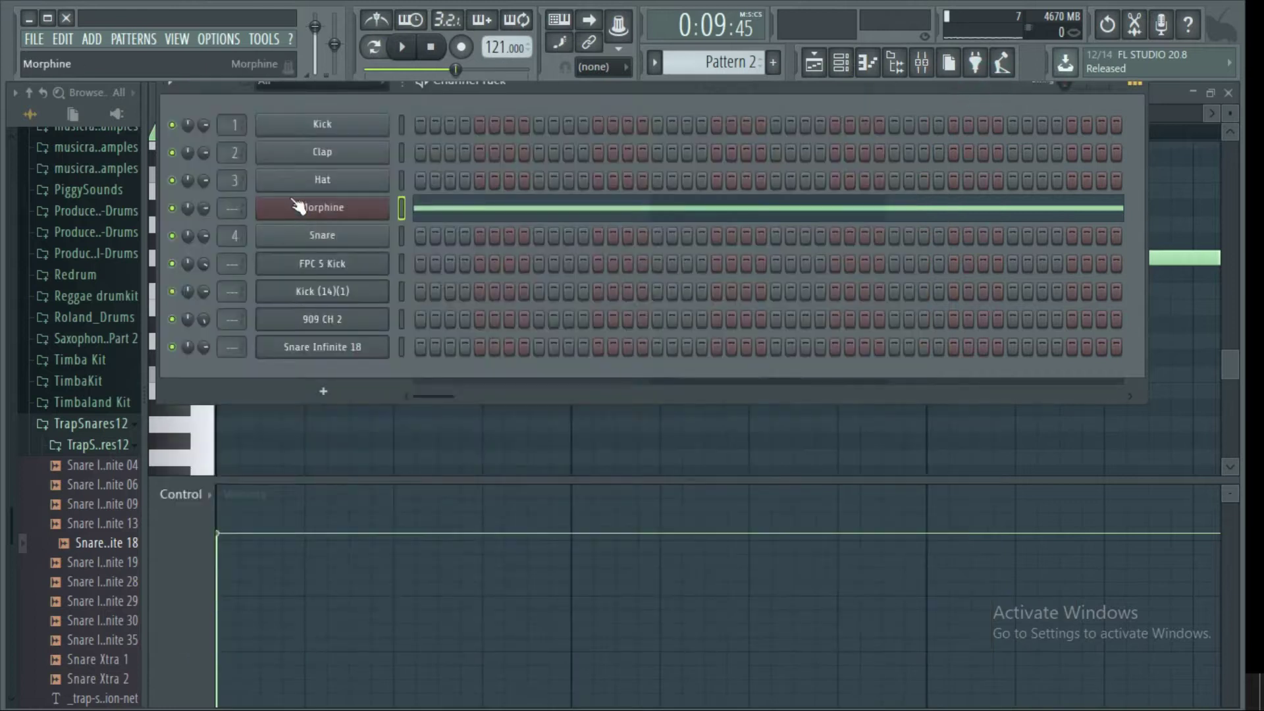
click(330, 208)
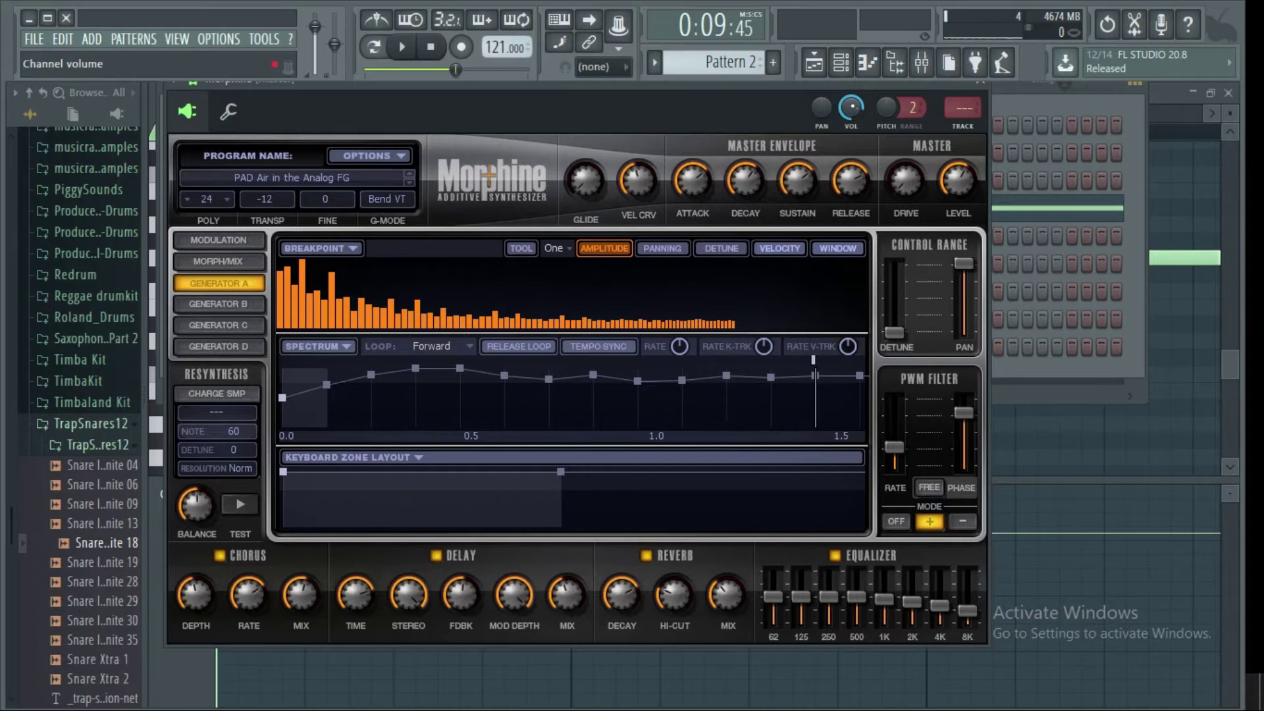
right_click(852, 105)
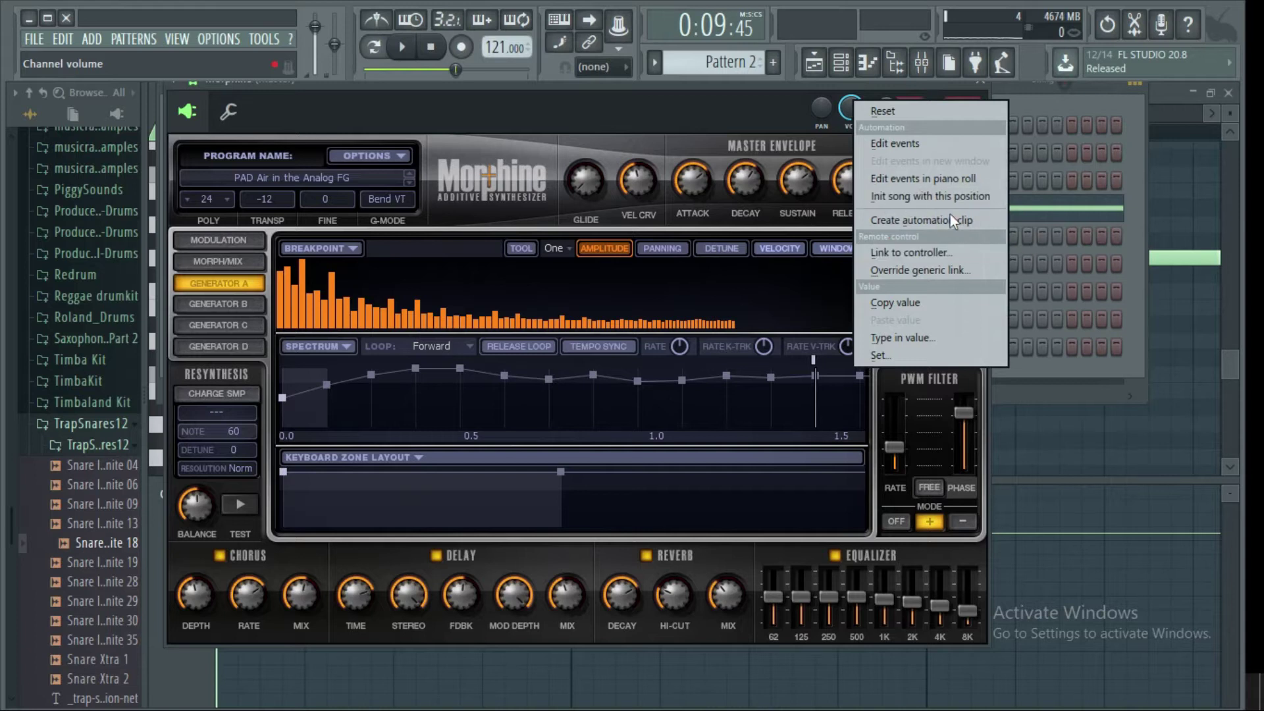
click(887, 220)
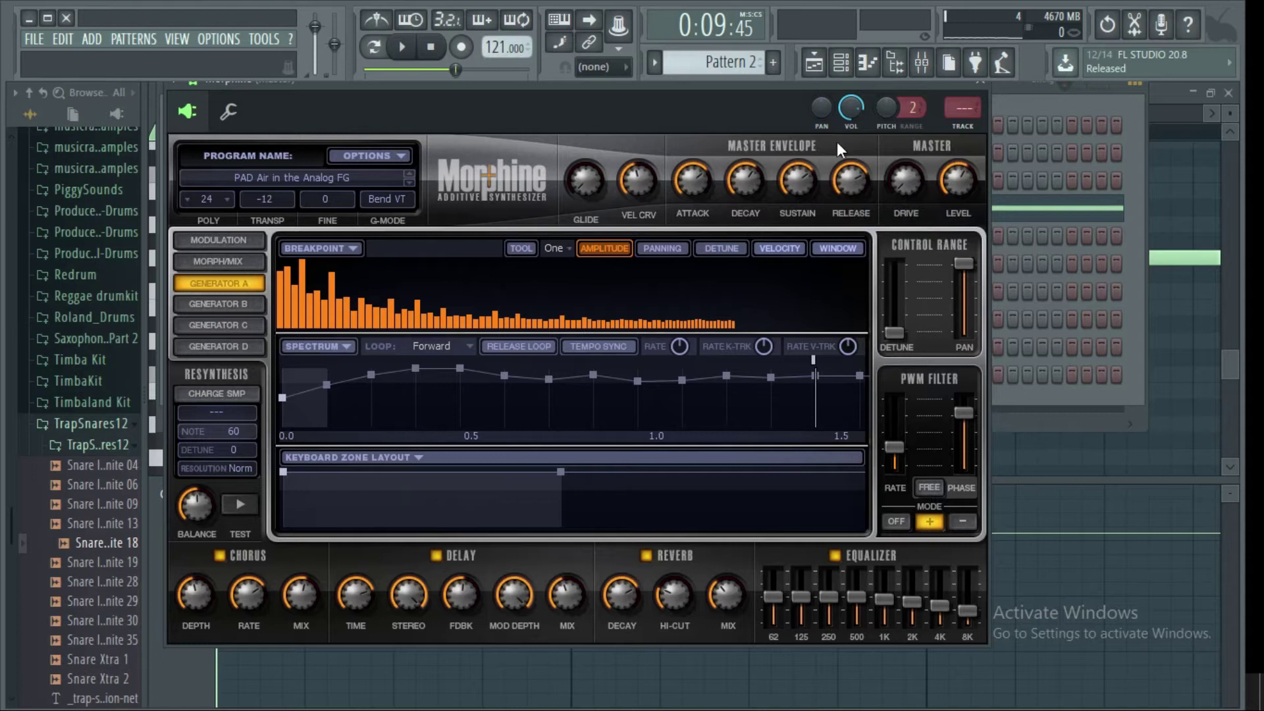
Shape the Track 3 volume clip to rise gently from silence at bar 1 to full at bar 9
click(820, 74)
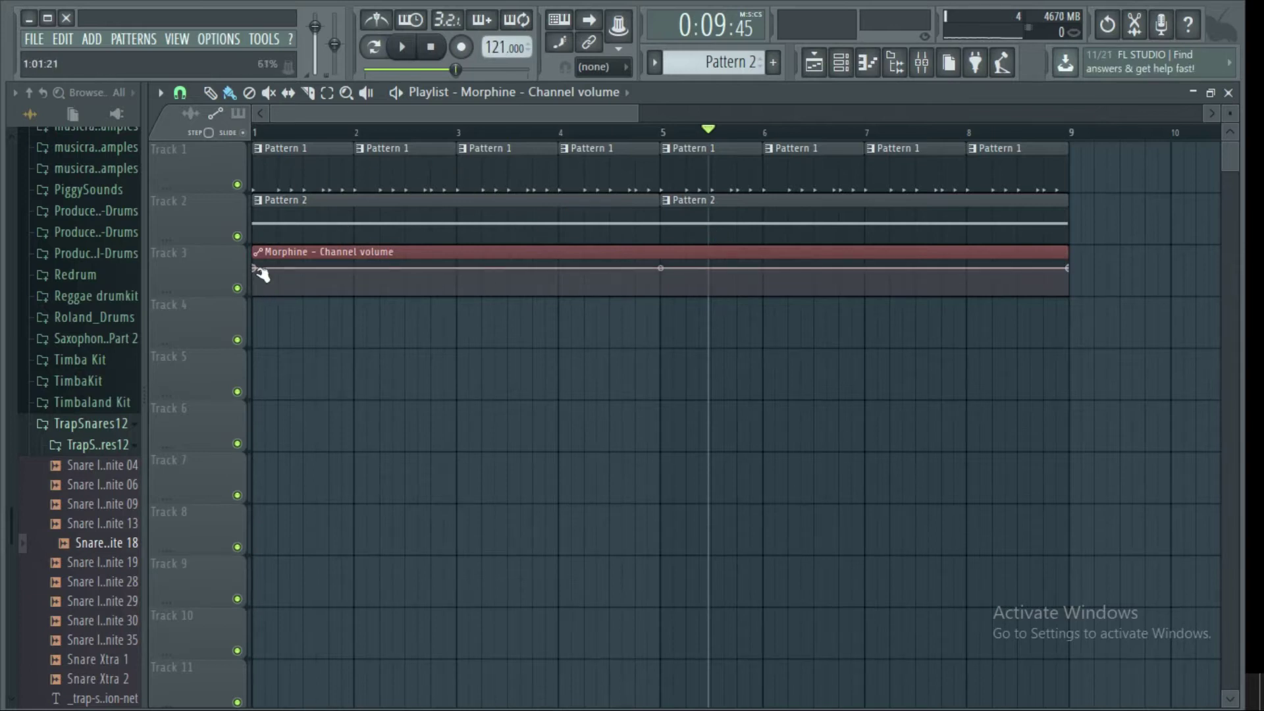
drag(256, 269, 245, 313)
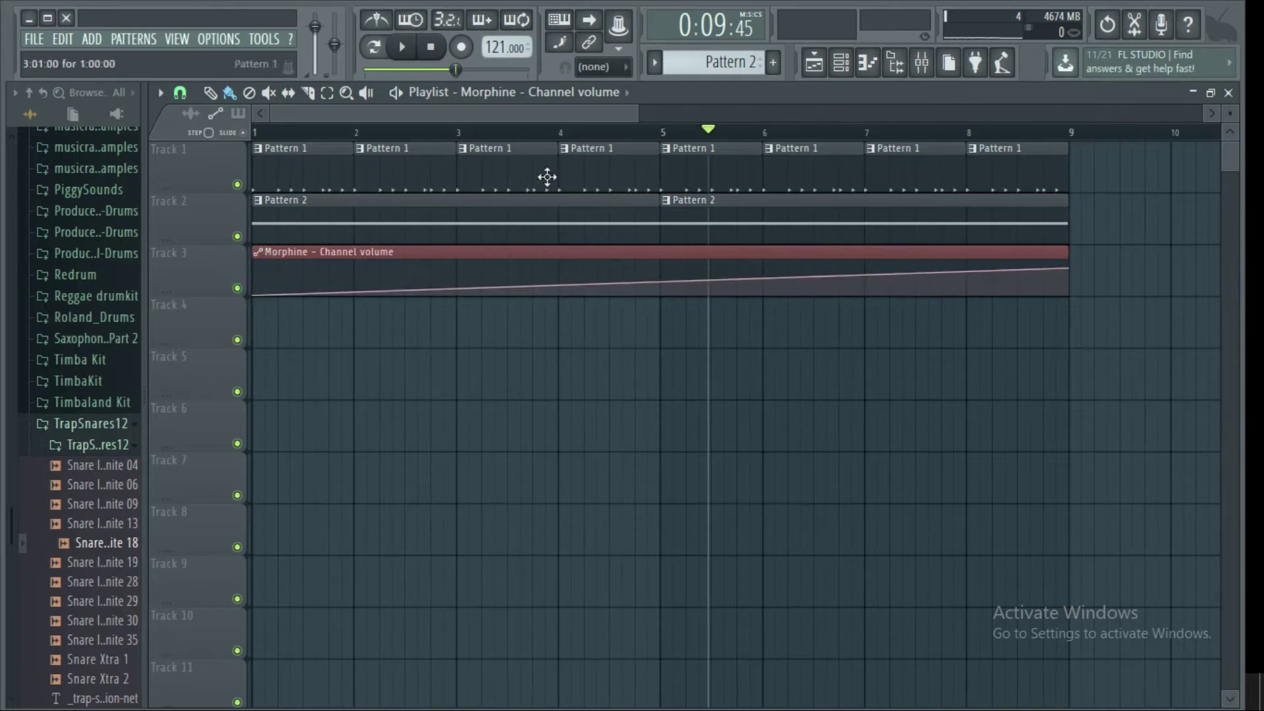
drag(507, 113, 574, 113)
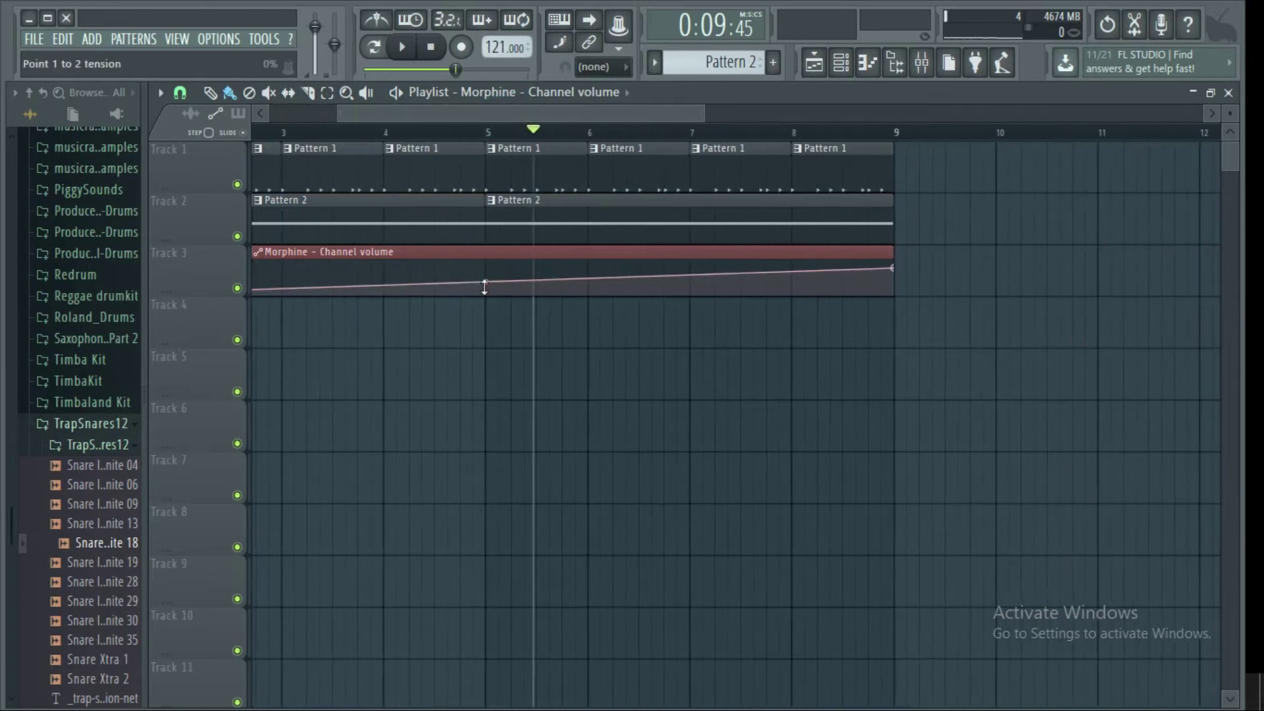
drag(487, 281, 485, 276)
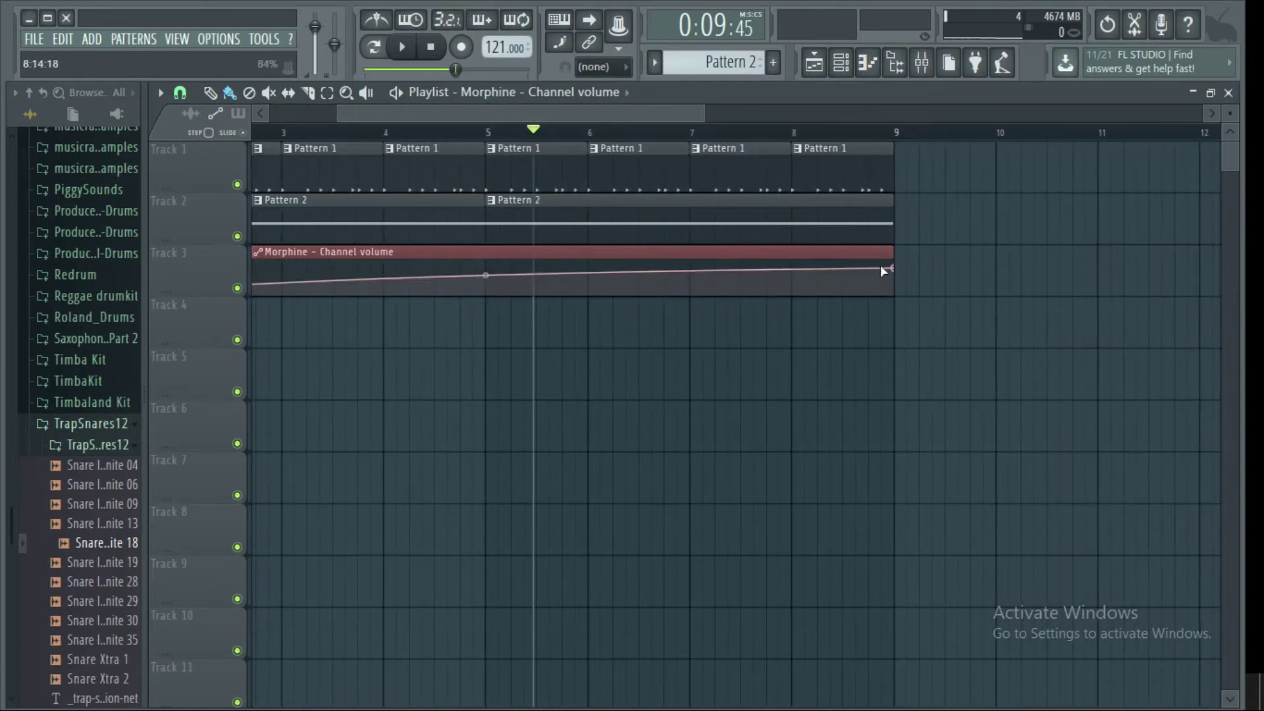
drag(895, 267, 899, 260)
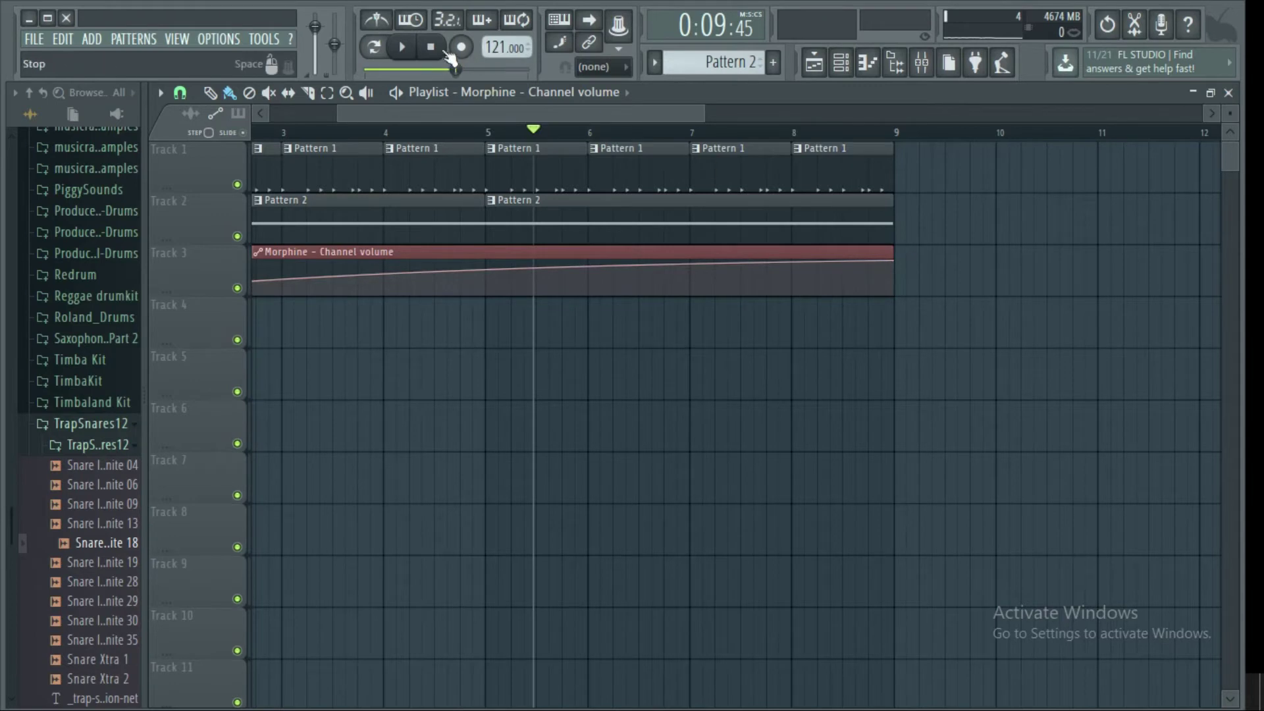
click(441, 53)
click(402, 47)
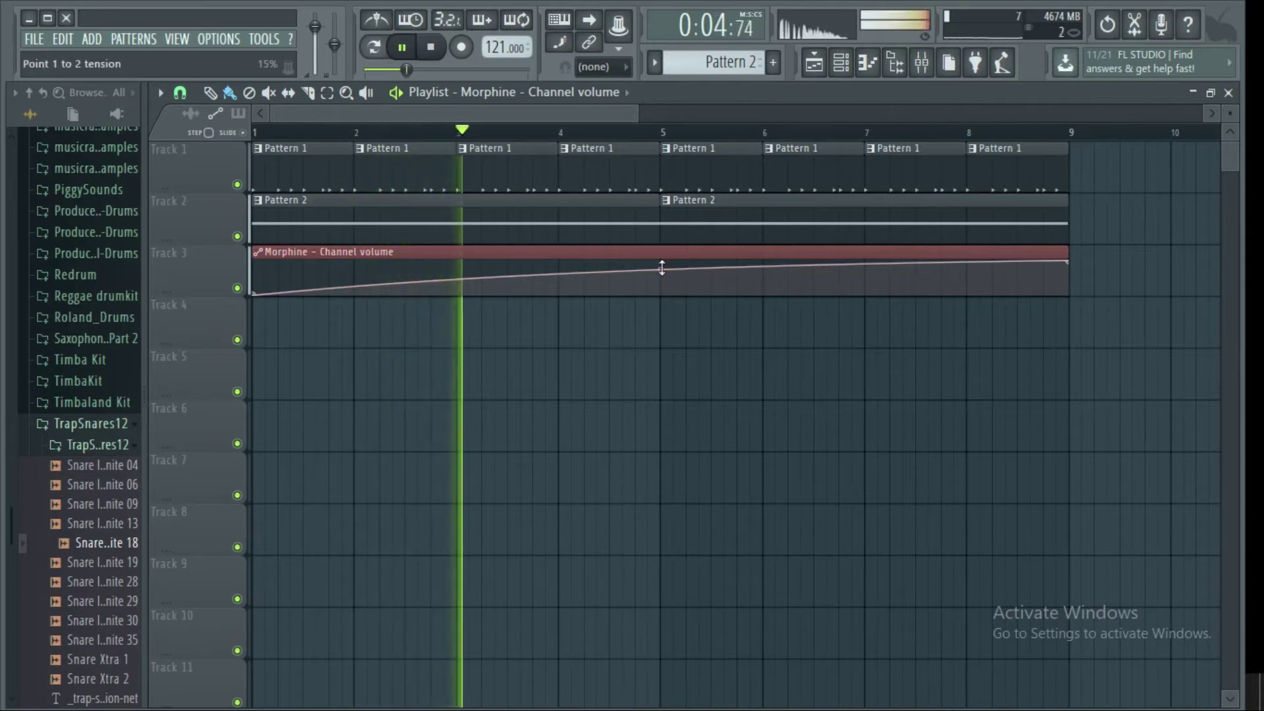
drag(658, 275, 660, 270)
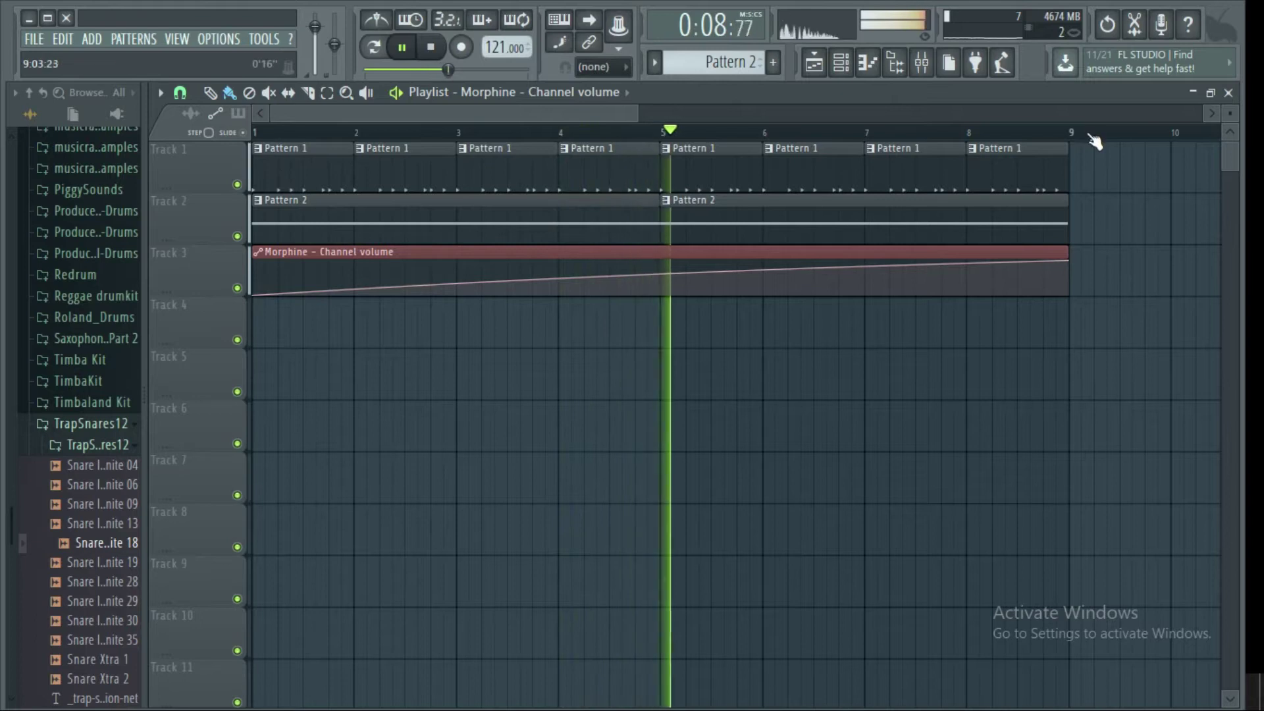
Duplicate bars 1–9 to bars 9–17 and delete the copied volume automation clip
key(ctrl+a)
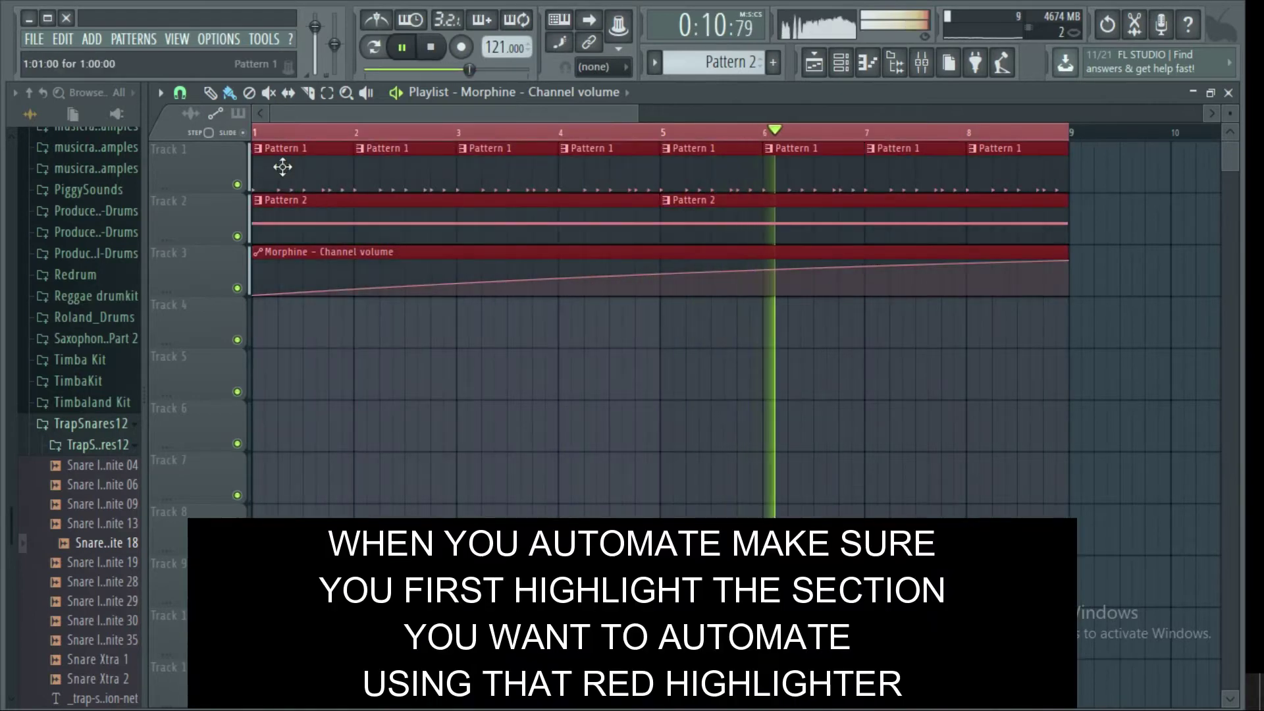
key(ctrl+b)
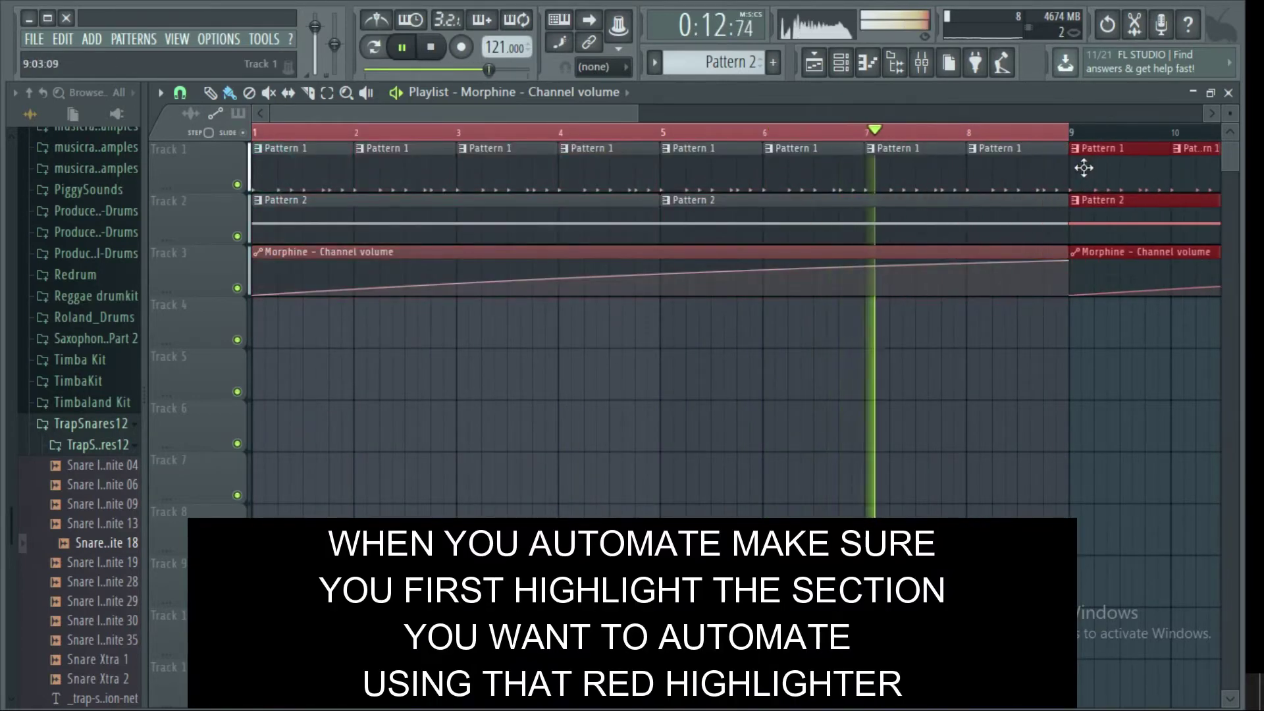
right_click(1104, 252)
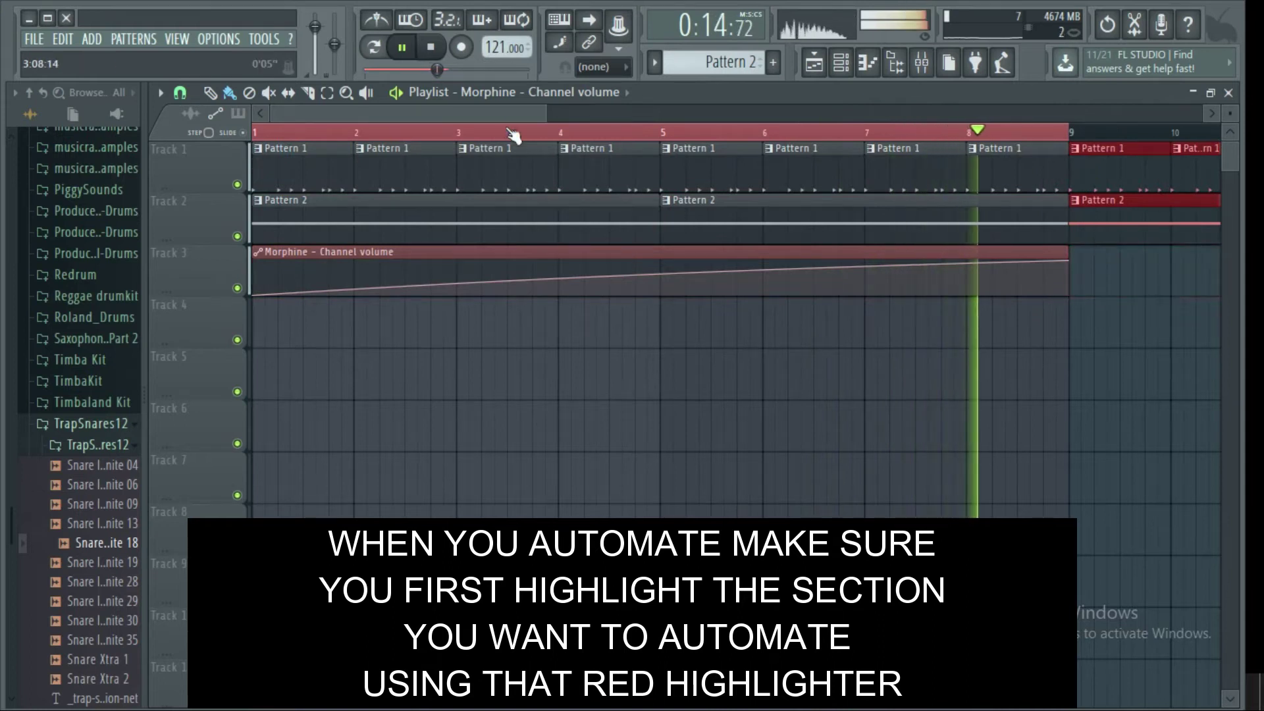
drag(517, 105, 754, 106)
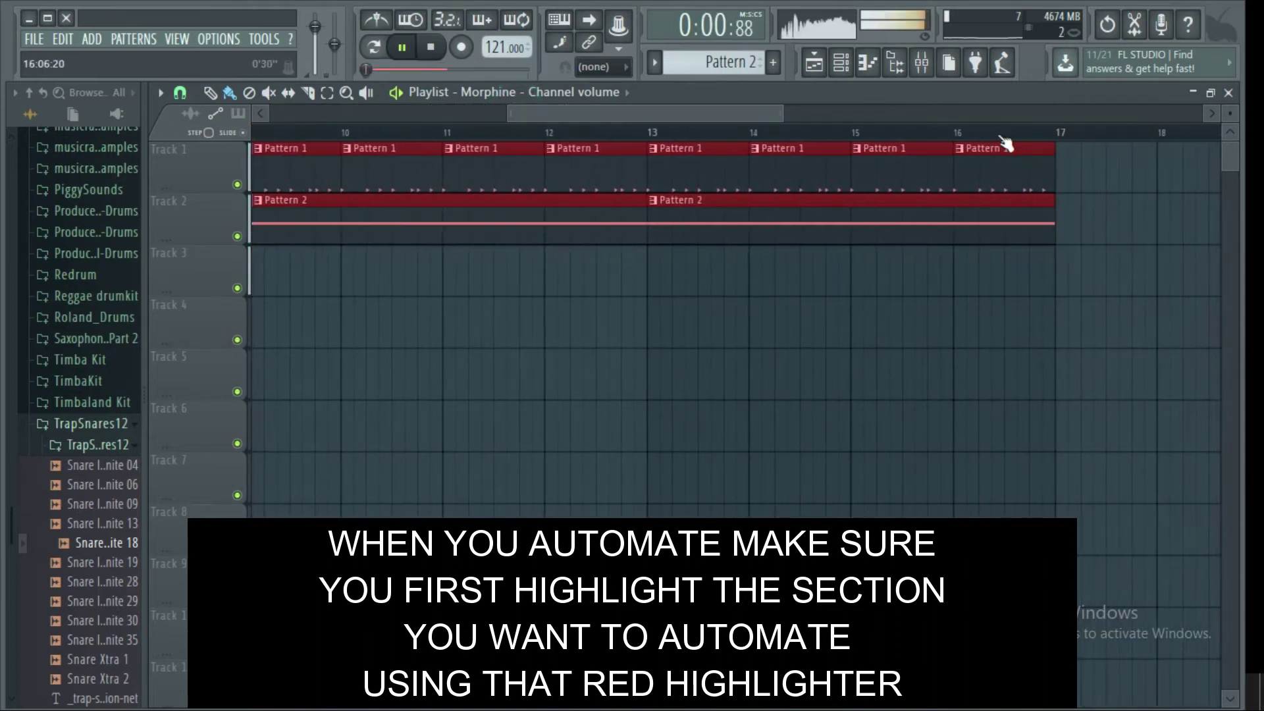
key(ctrl+a)
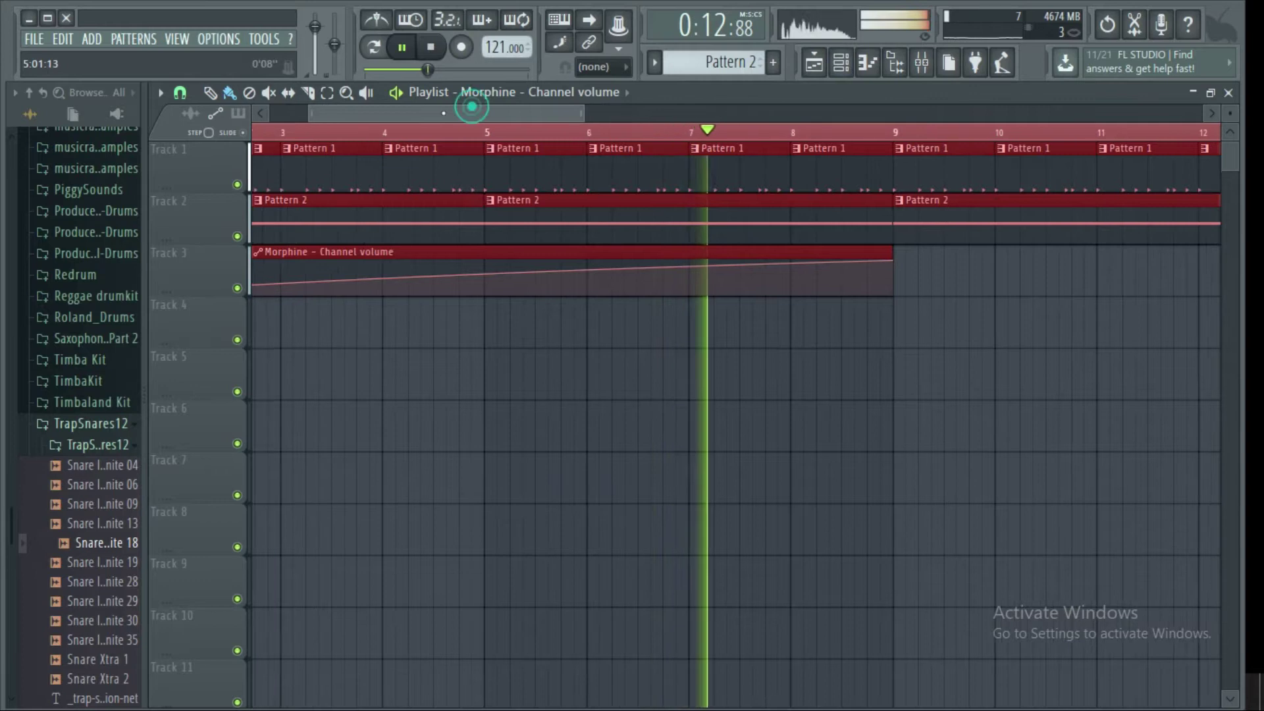
drag(469, 113, 414, 113)
click(659, 272)
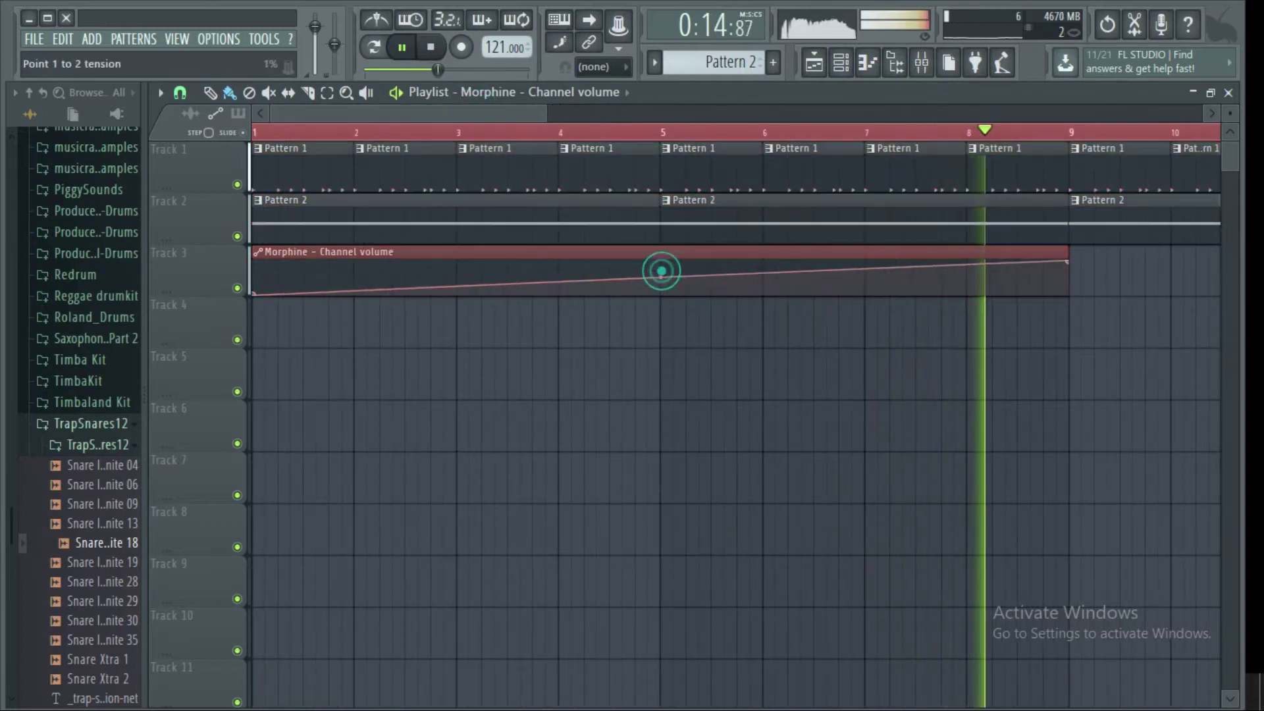
click(430, 47)
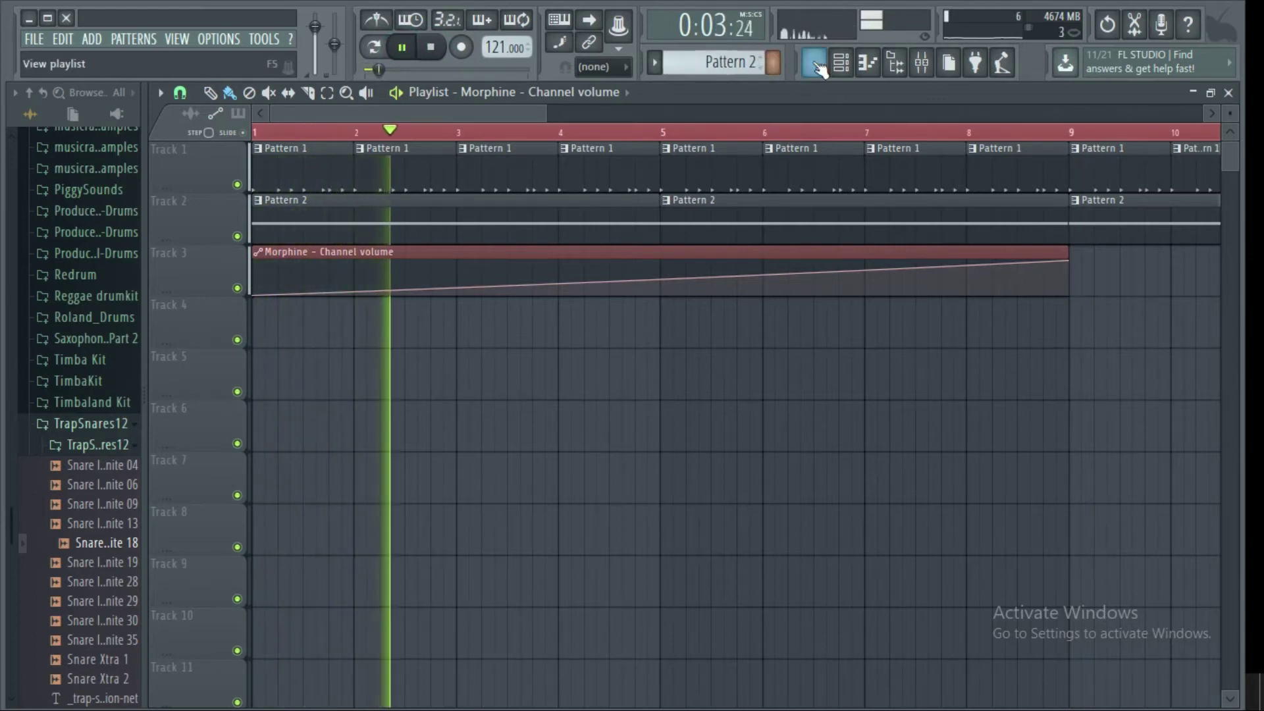
Switch Morphine's preset to PAD Crystals FG and return to the Playlist
click(841, 62)
click(366, 216)
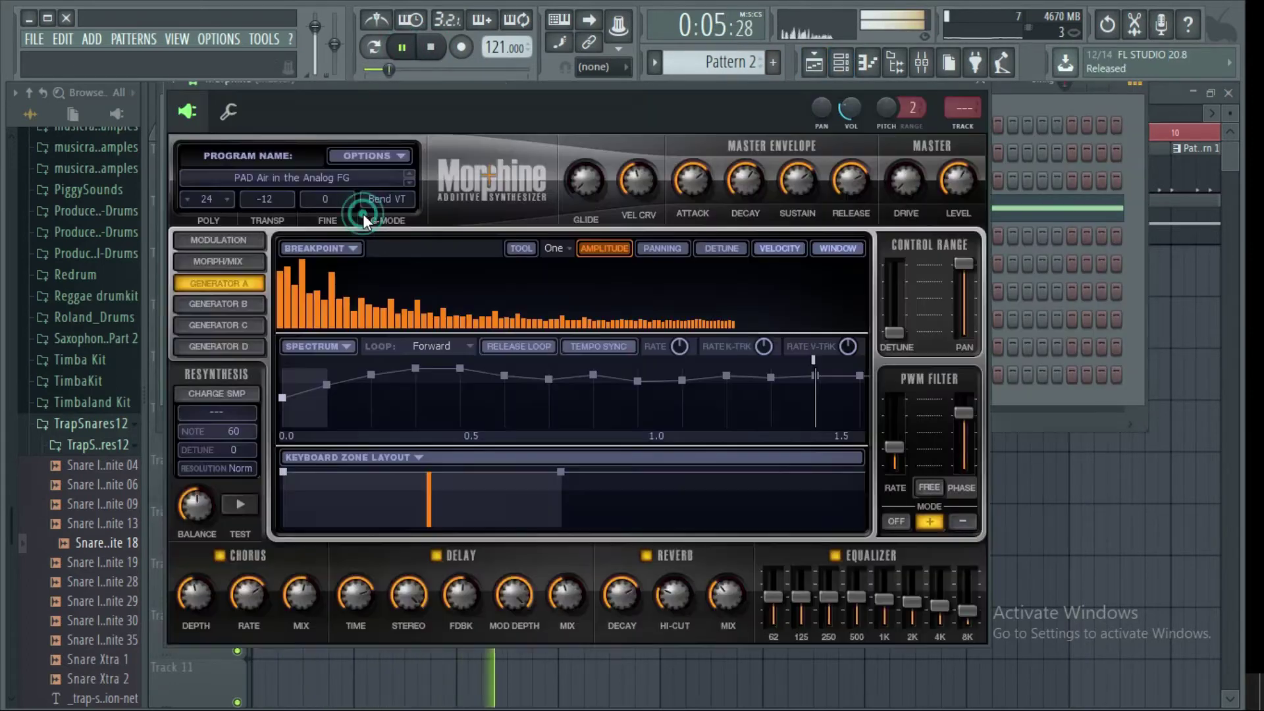
click(300, 180)
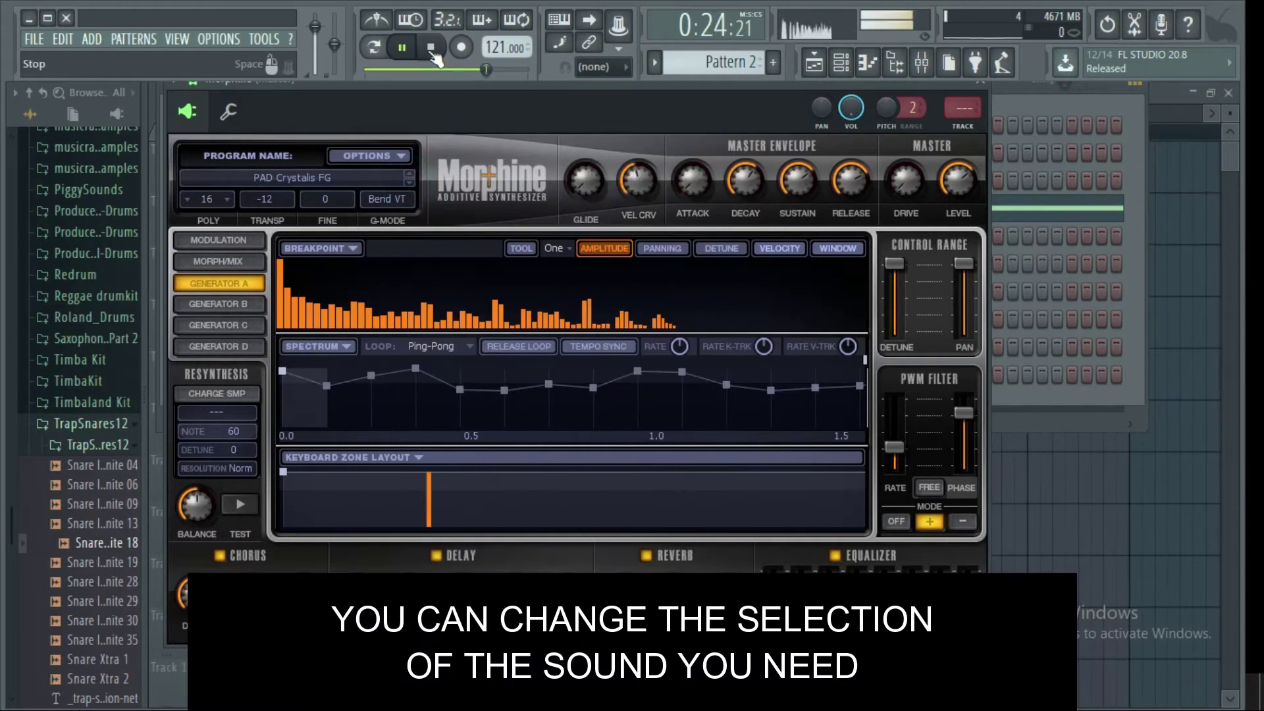
click(827, 72)
drag(727, 110, 632, 110)
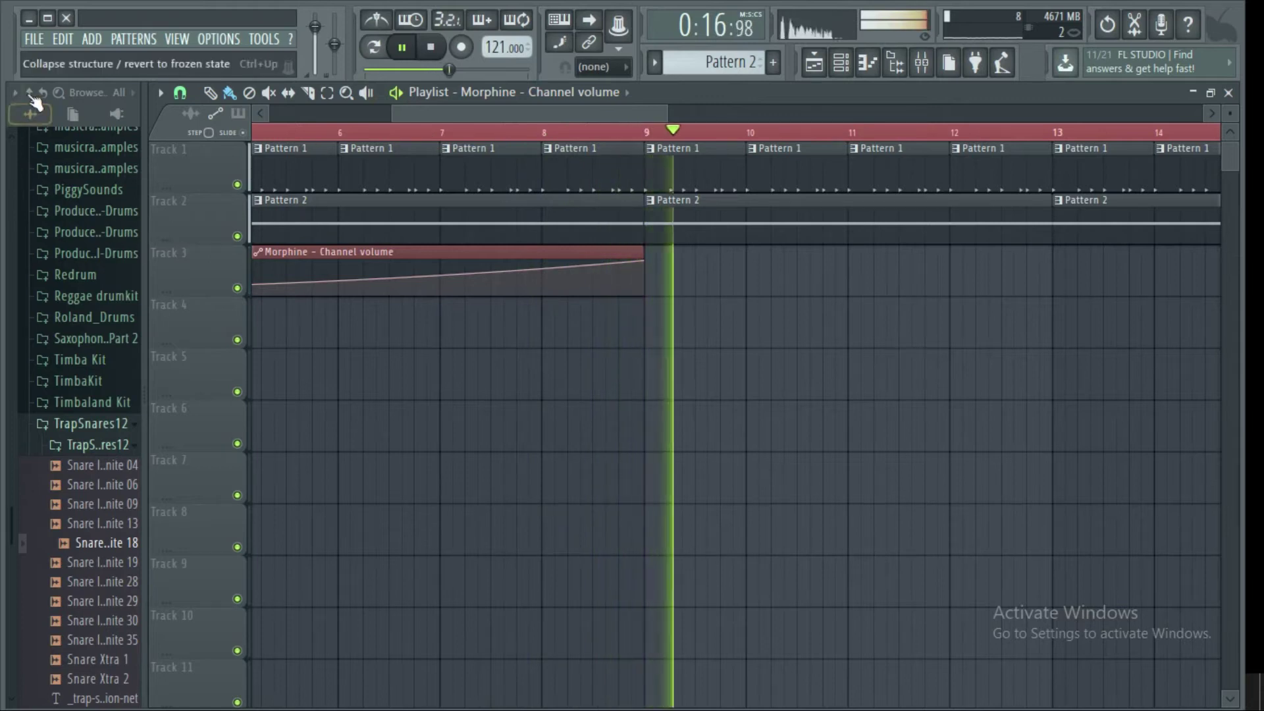
Save the project to the Desktop as tut.flp
click(34, 39)
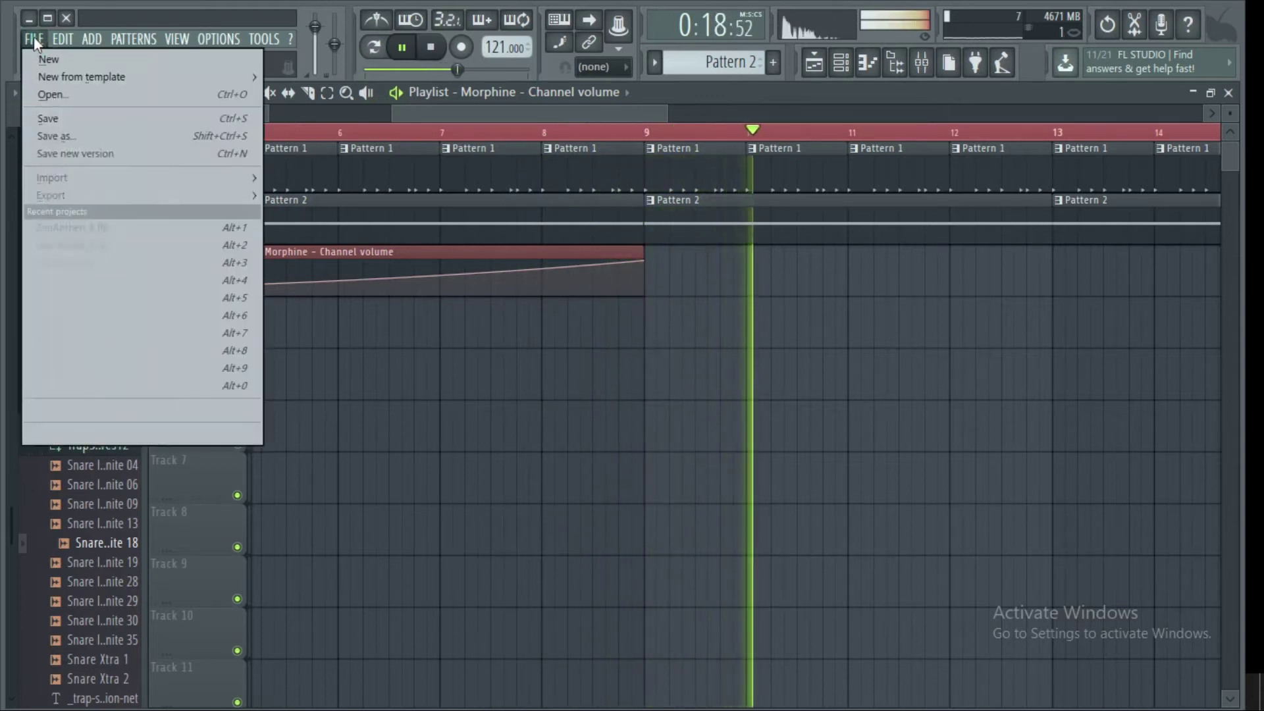
click(53, 116)
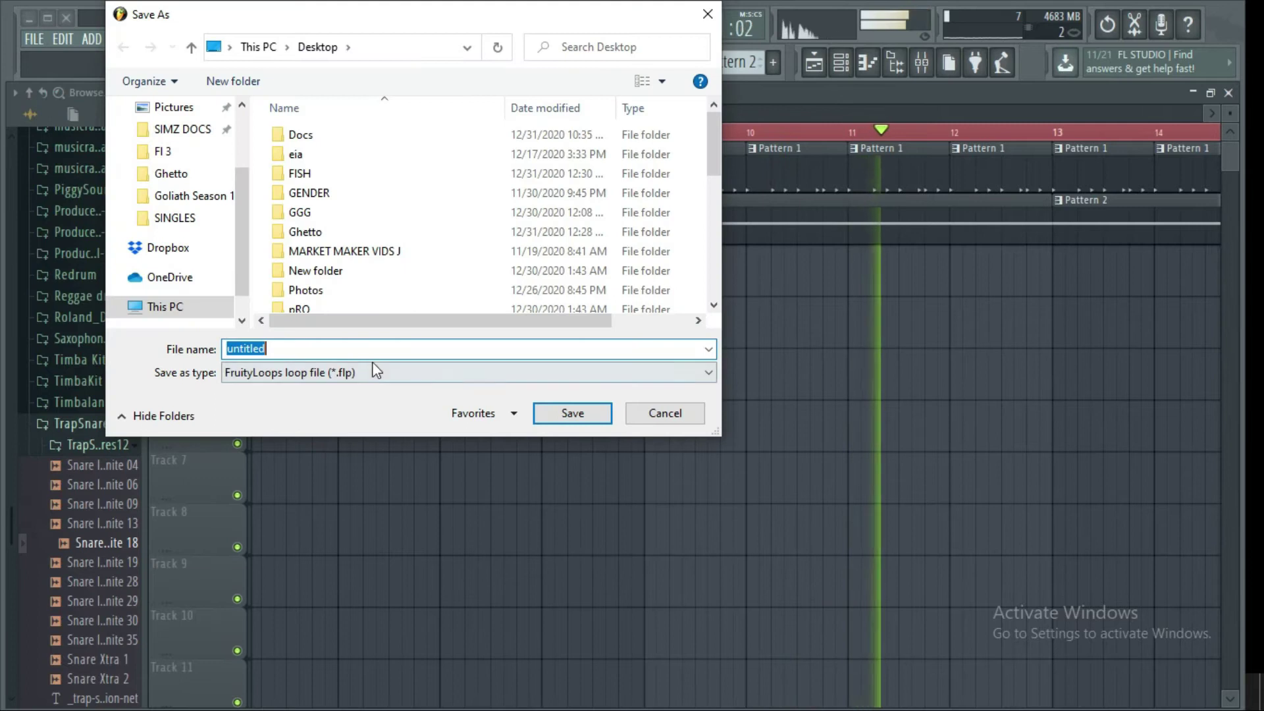
text(tut)
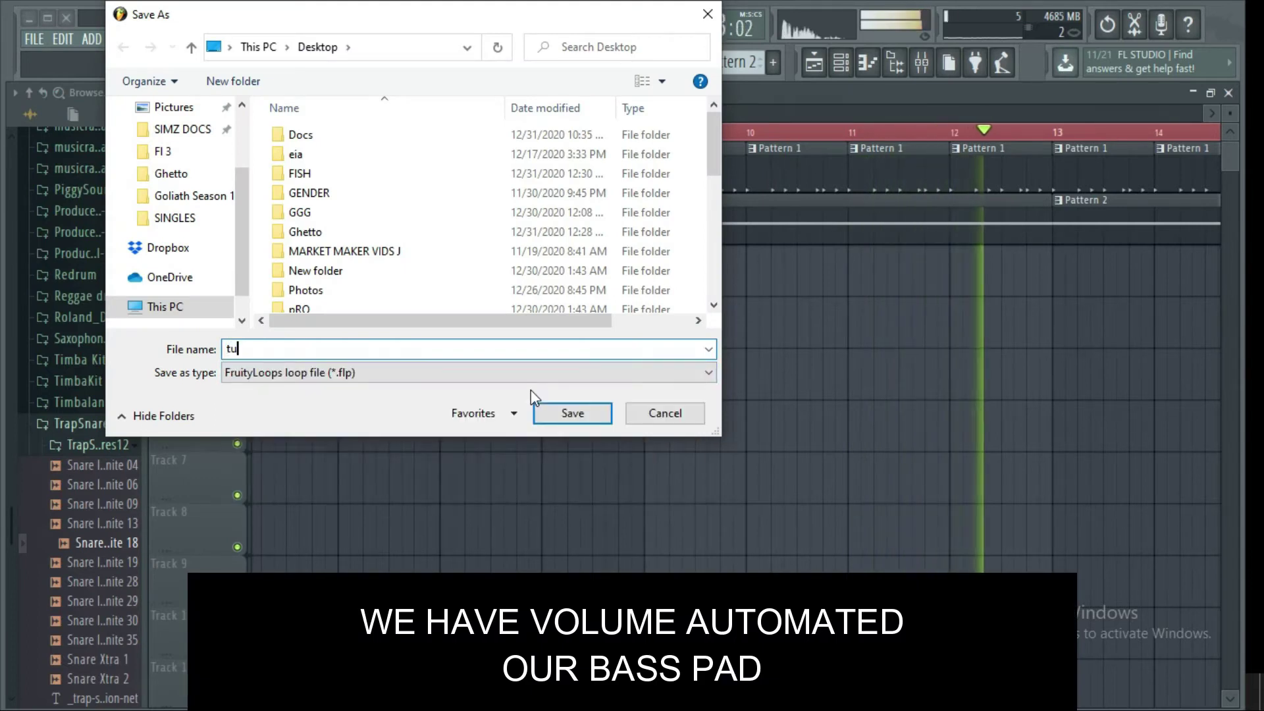
click(583, 414)
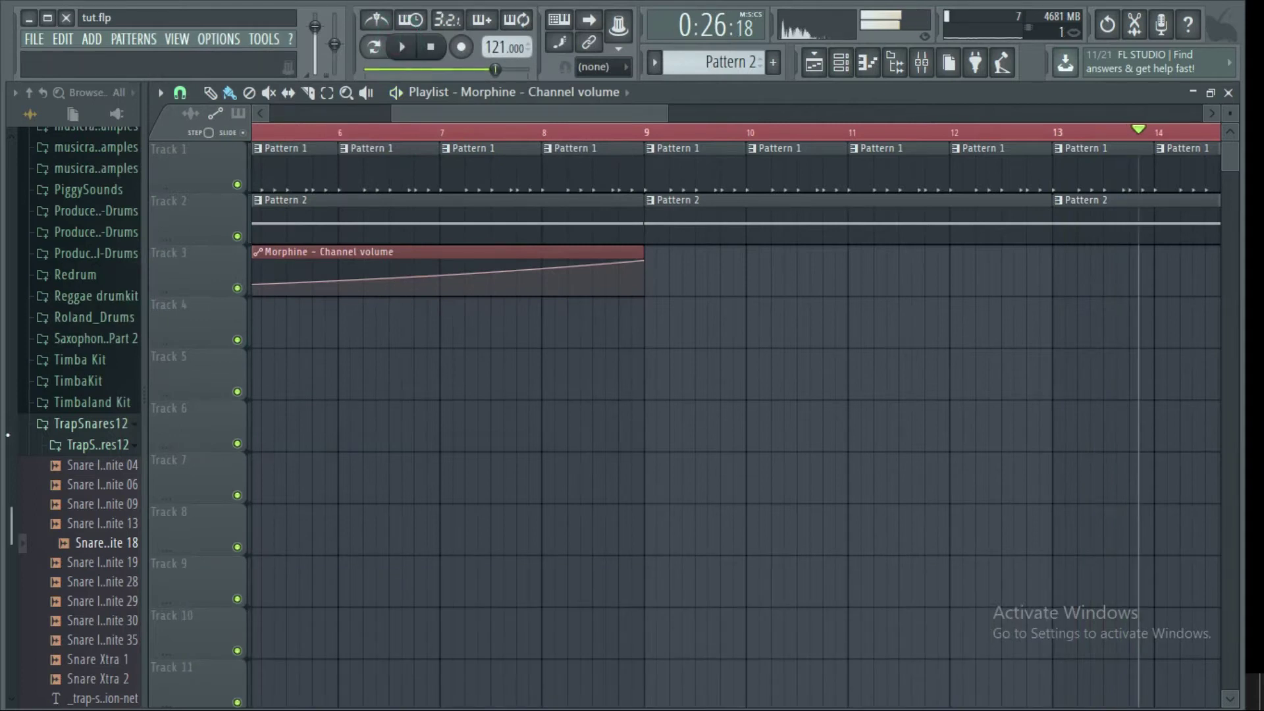
Load the Grv Crash 01 sample from Packs > Drums > Cymbals into a new channel for Pattern 4
scroll(79, 415, up, 15)
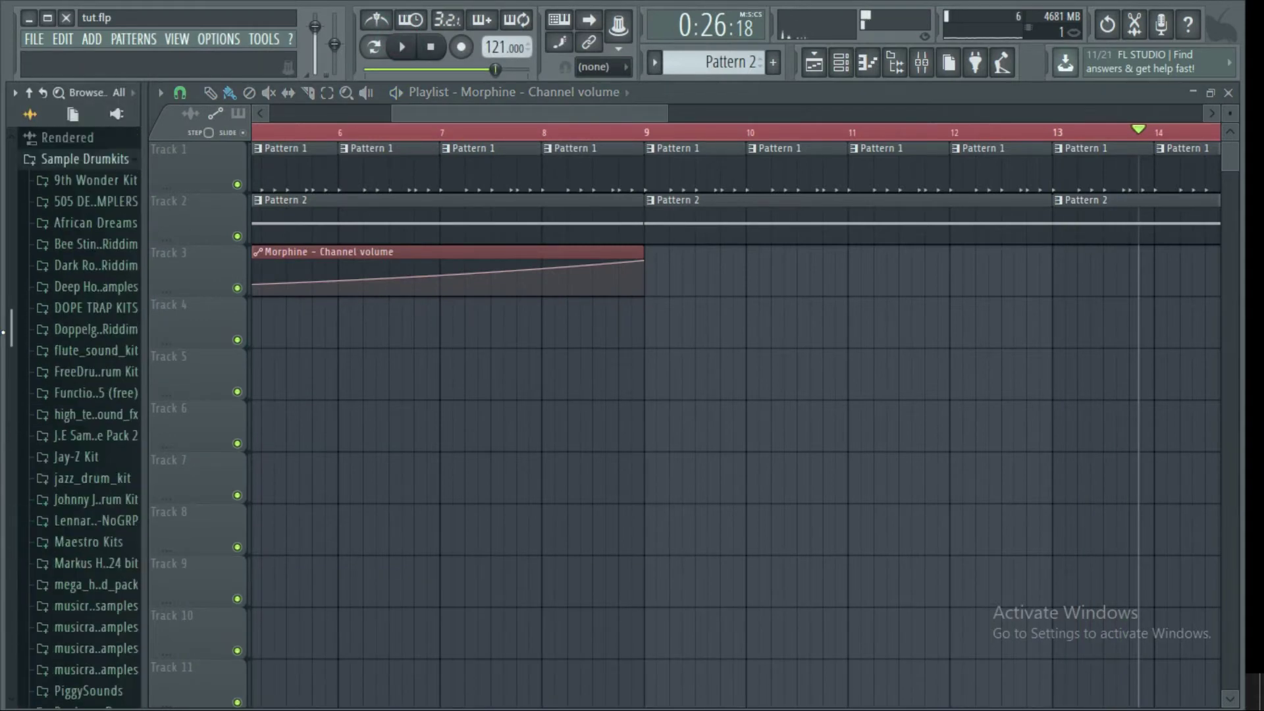
scroll(79, 414, down, 1)
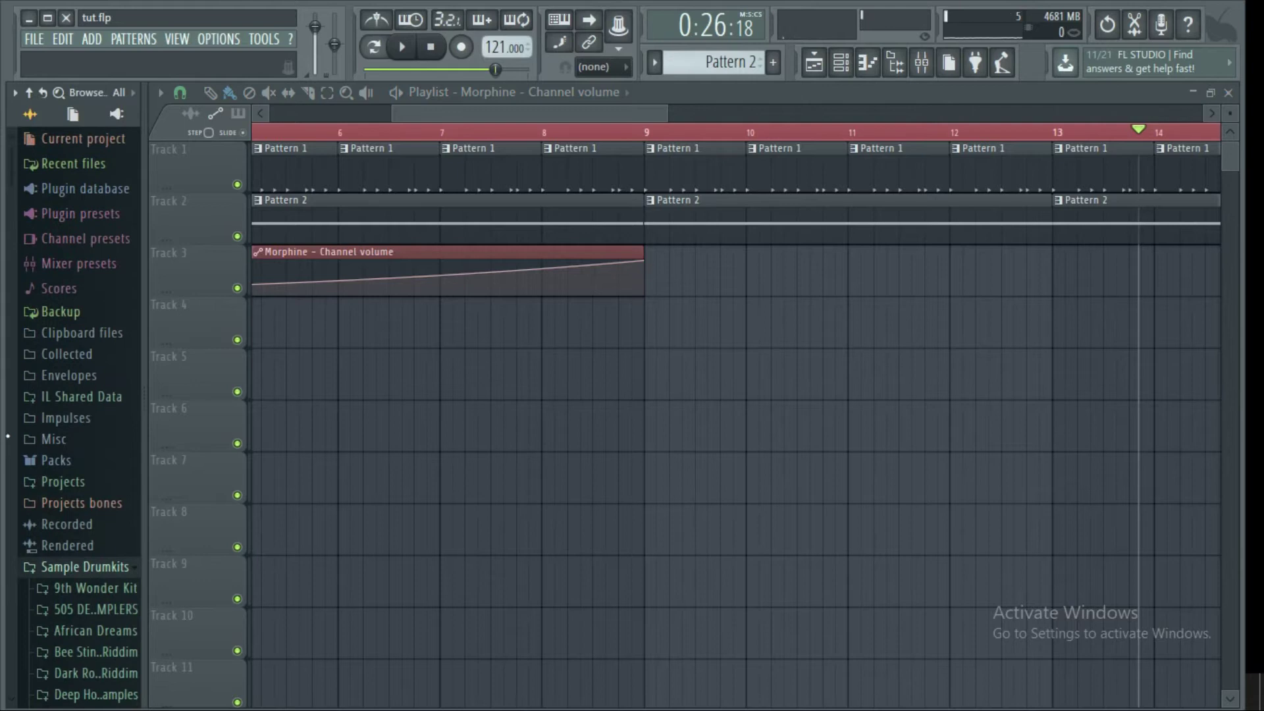
click(53, 463)
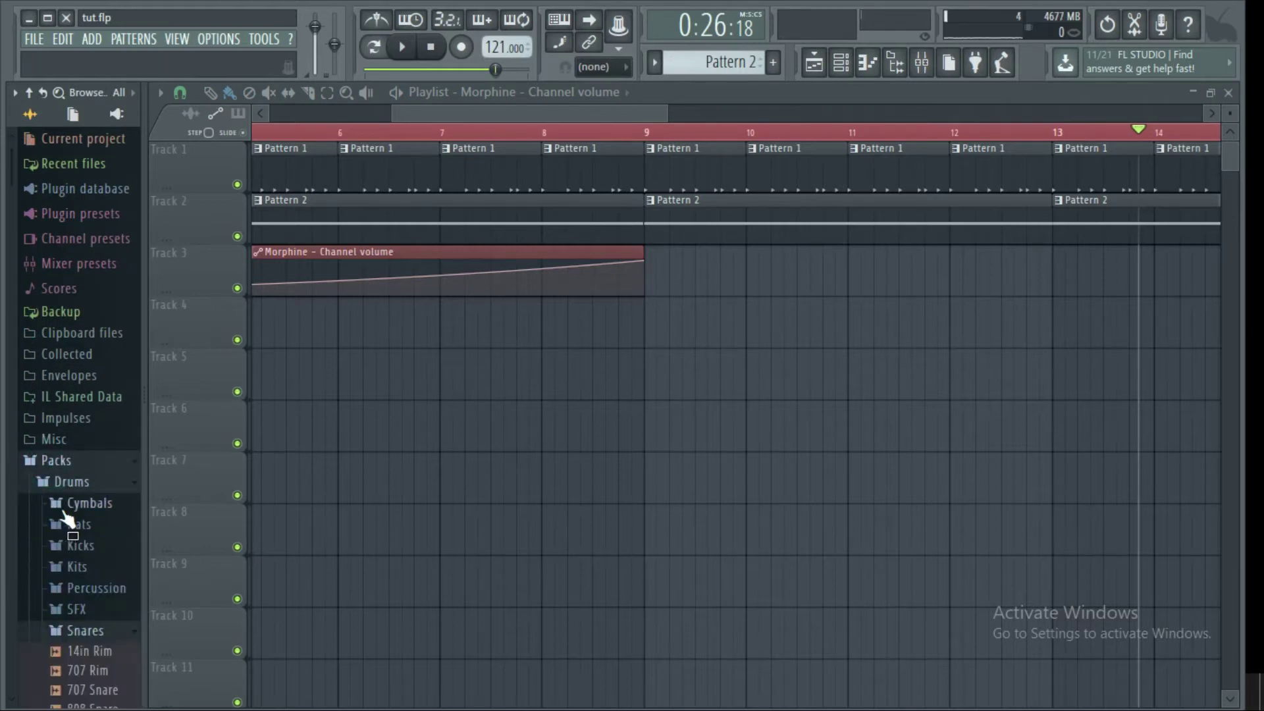
click(66, 506)
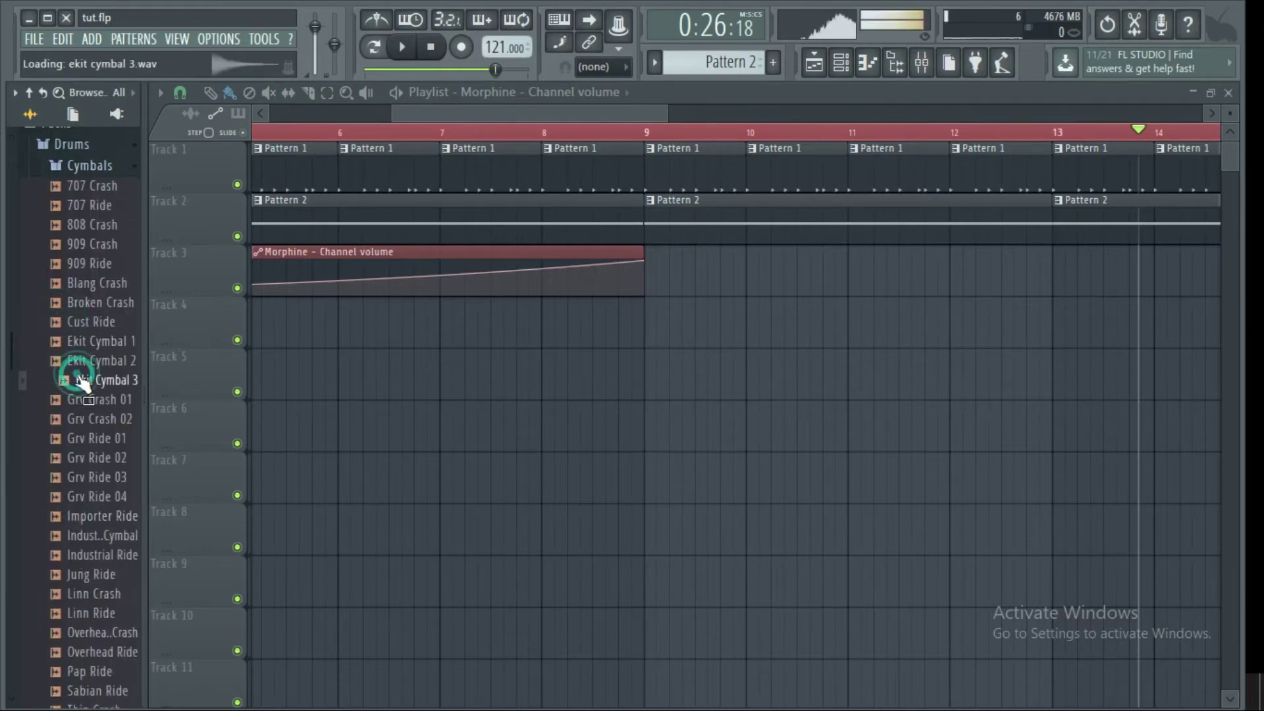
right_click(119, 410)
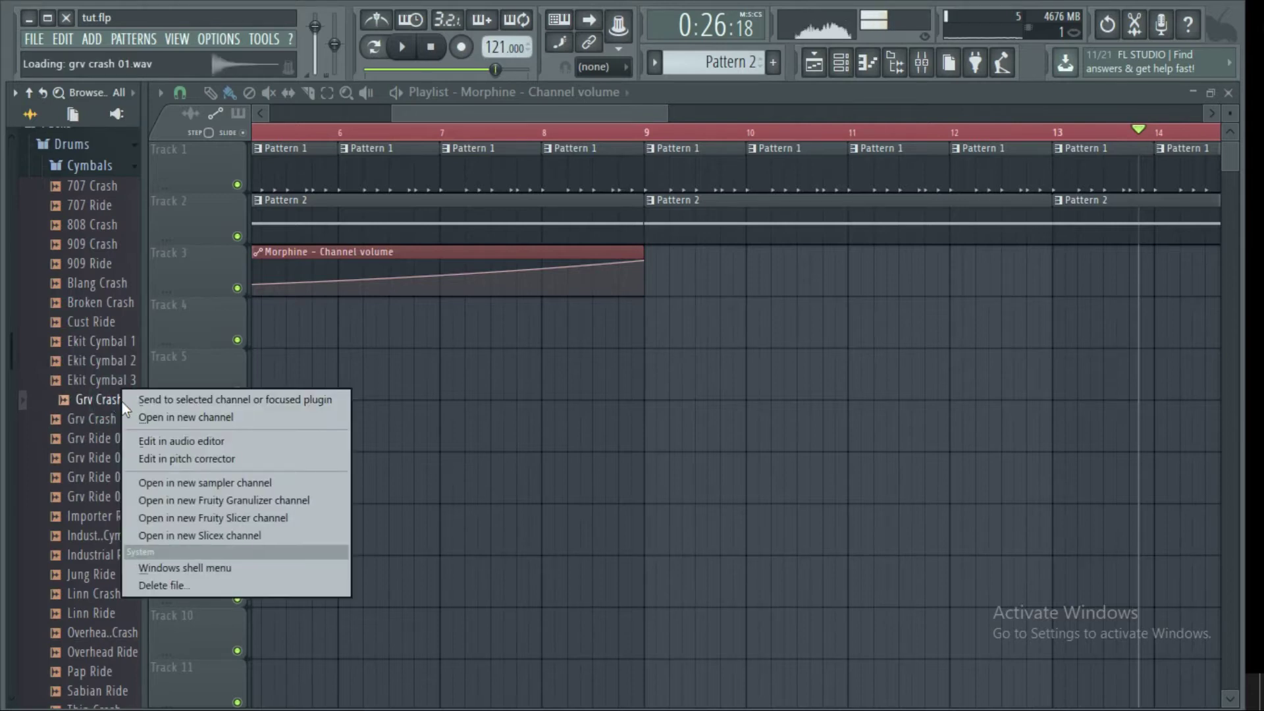
click(148, 417)
click(841, 69)
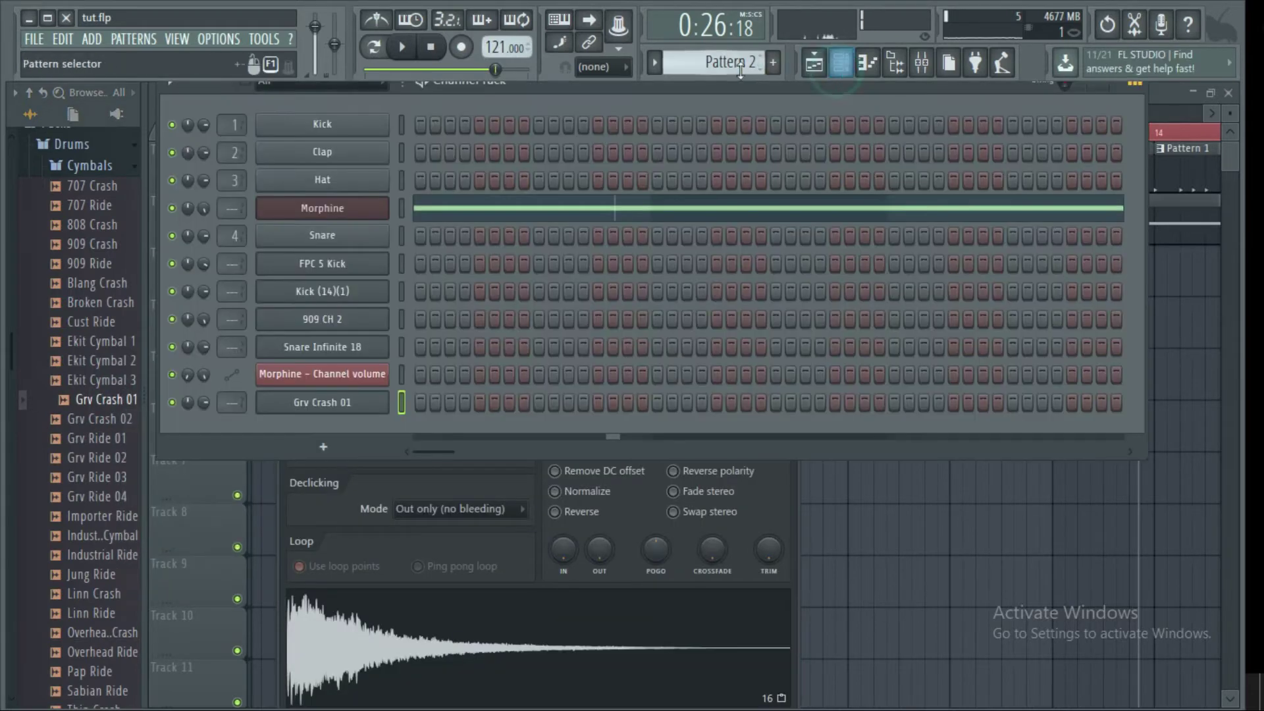
scroll(729, 65, down, 2)
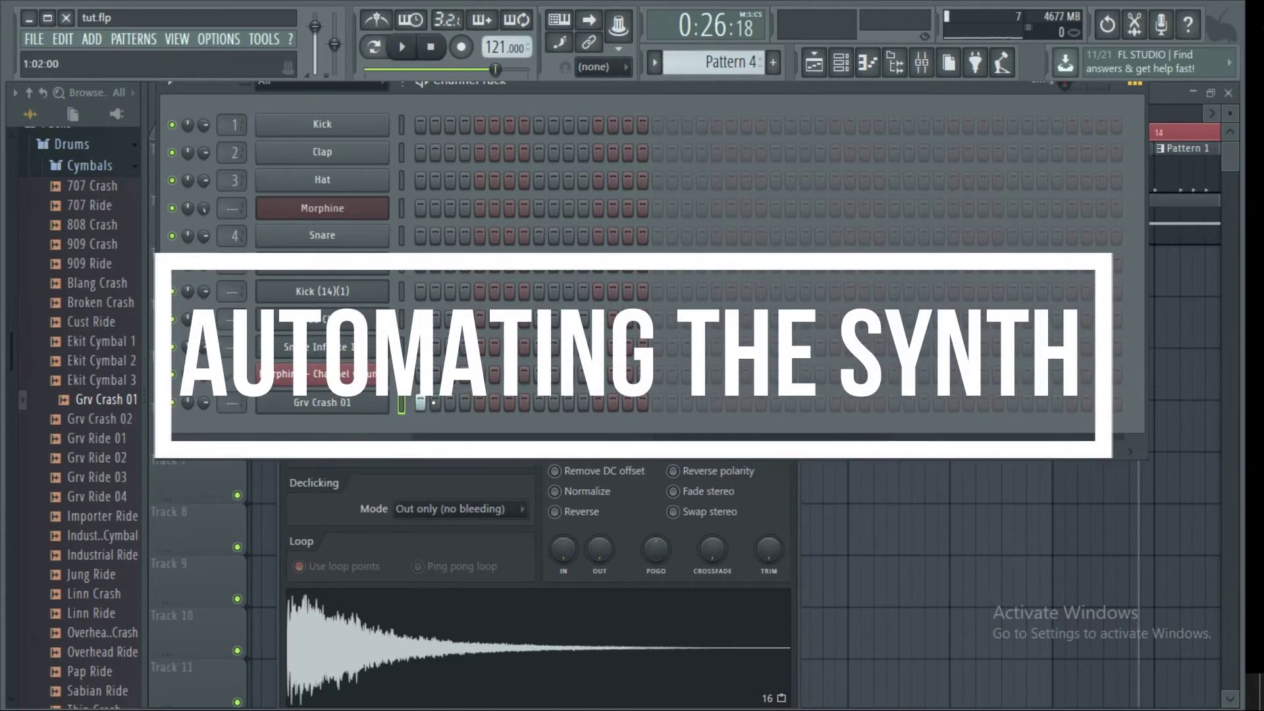
Play the arrangement to hear the crash at bar 9, then select from bar 9 onward
click(815, 77)
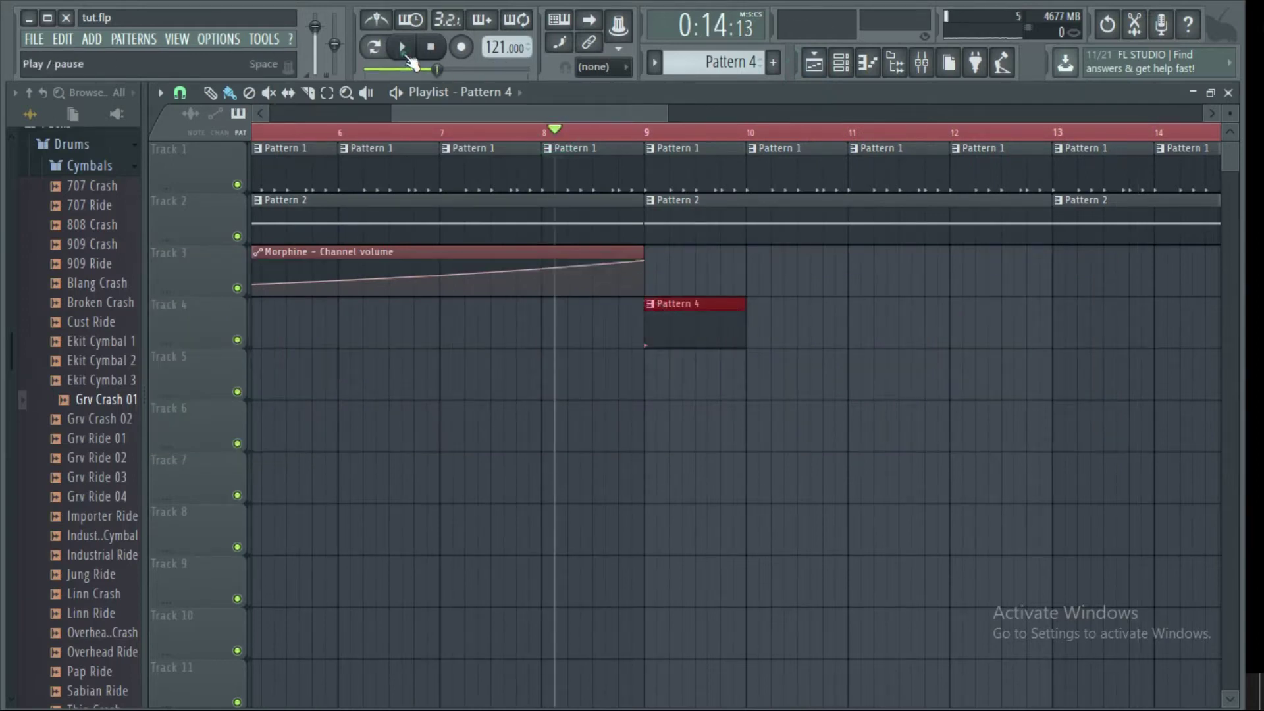
click(402, 47)
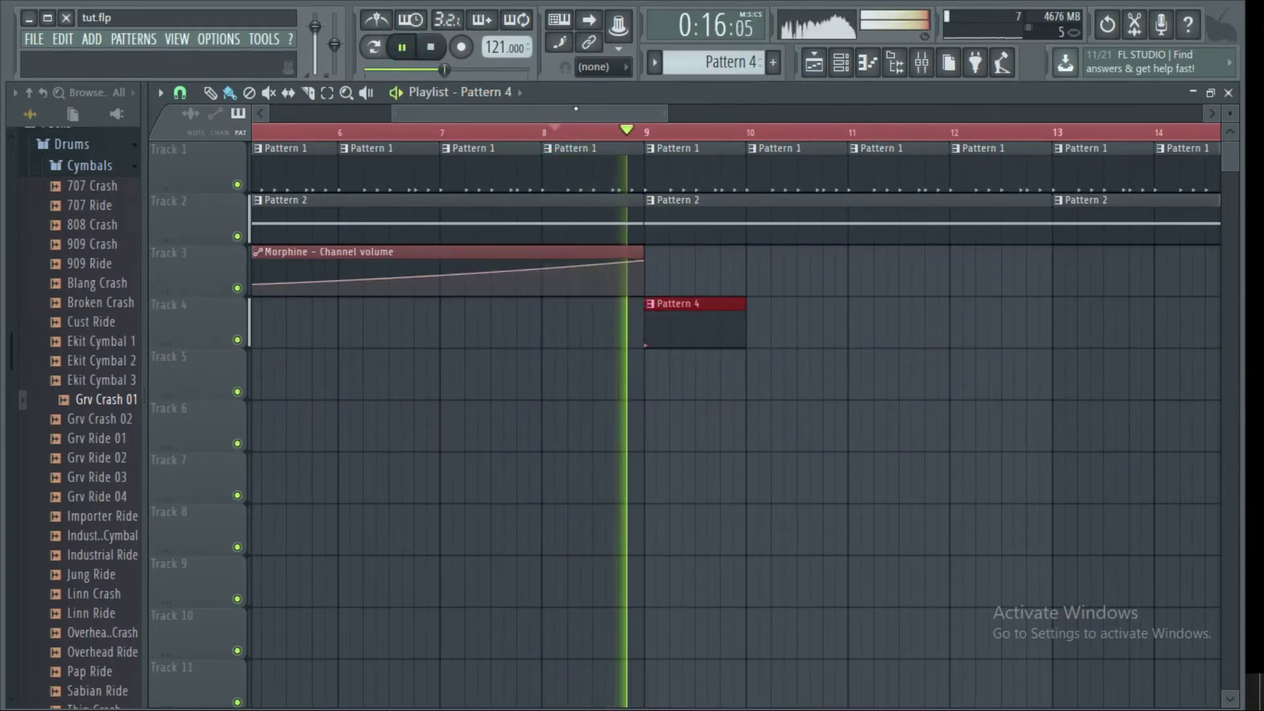
drag(573, 112, 655, 112)
click(402, 47)
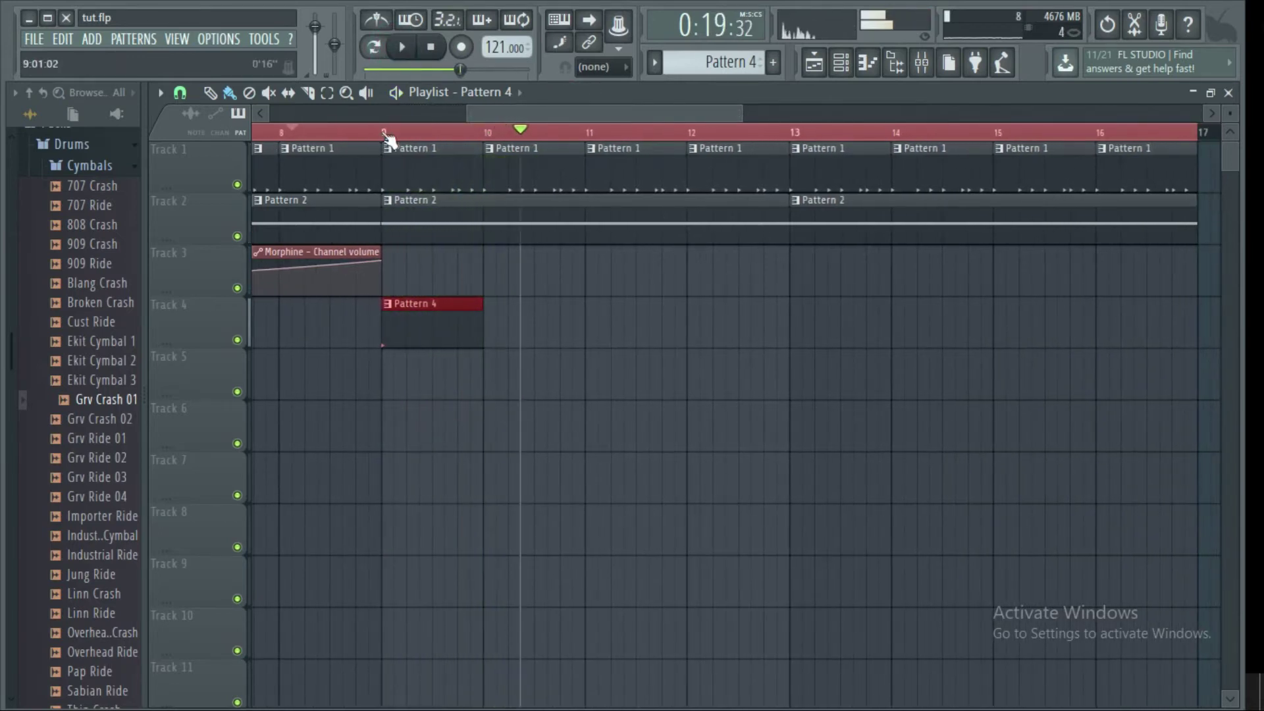
click(386, 135)
click(843, 64)
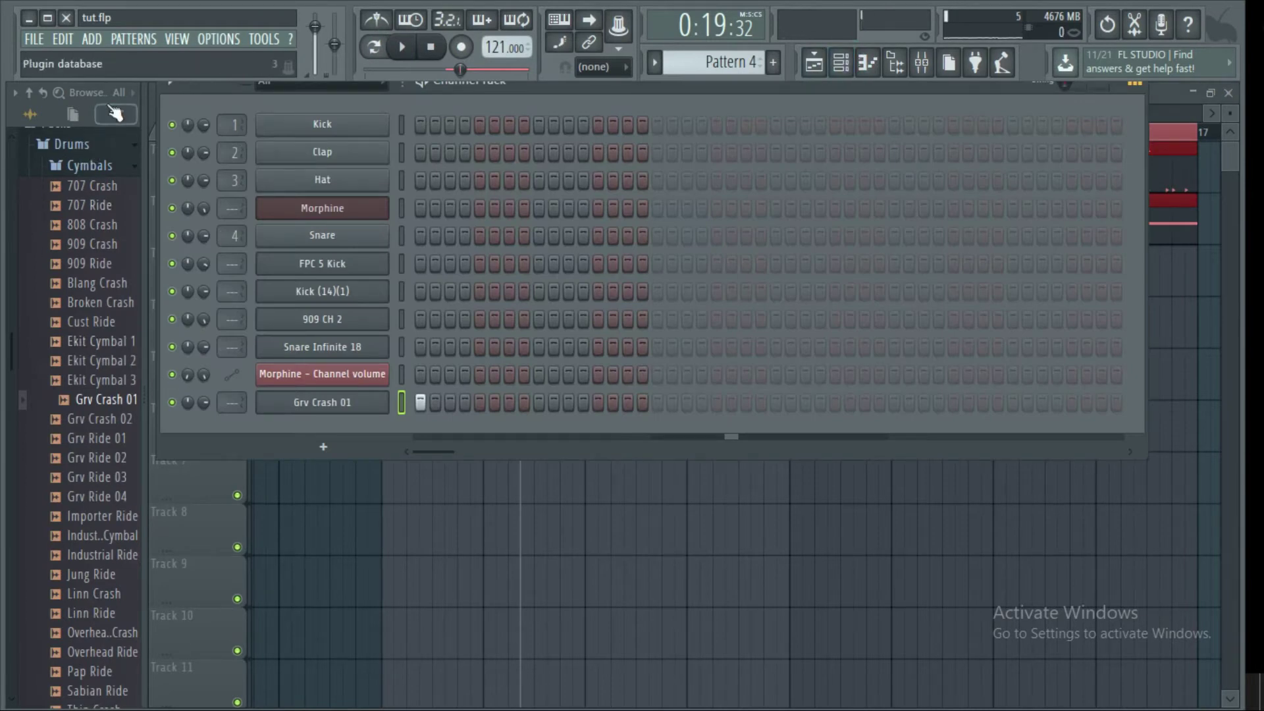
Load Spire_x86_v1.0.13 from the plugin database into a new channel
click(116, 113)
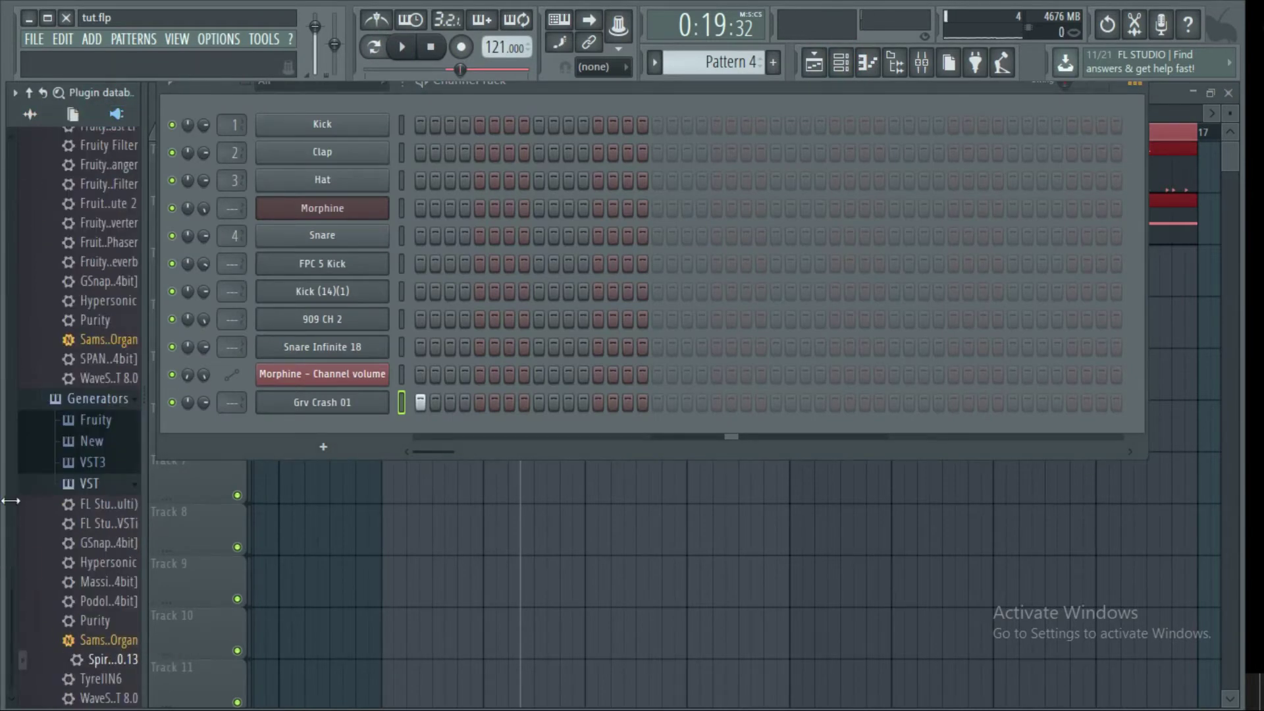
scroll(92, 665, down, 1)
scroll(92, 665, up, 1)
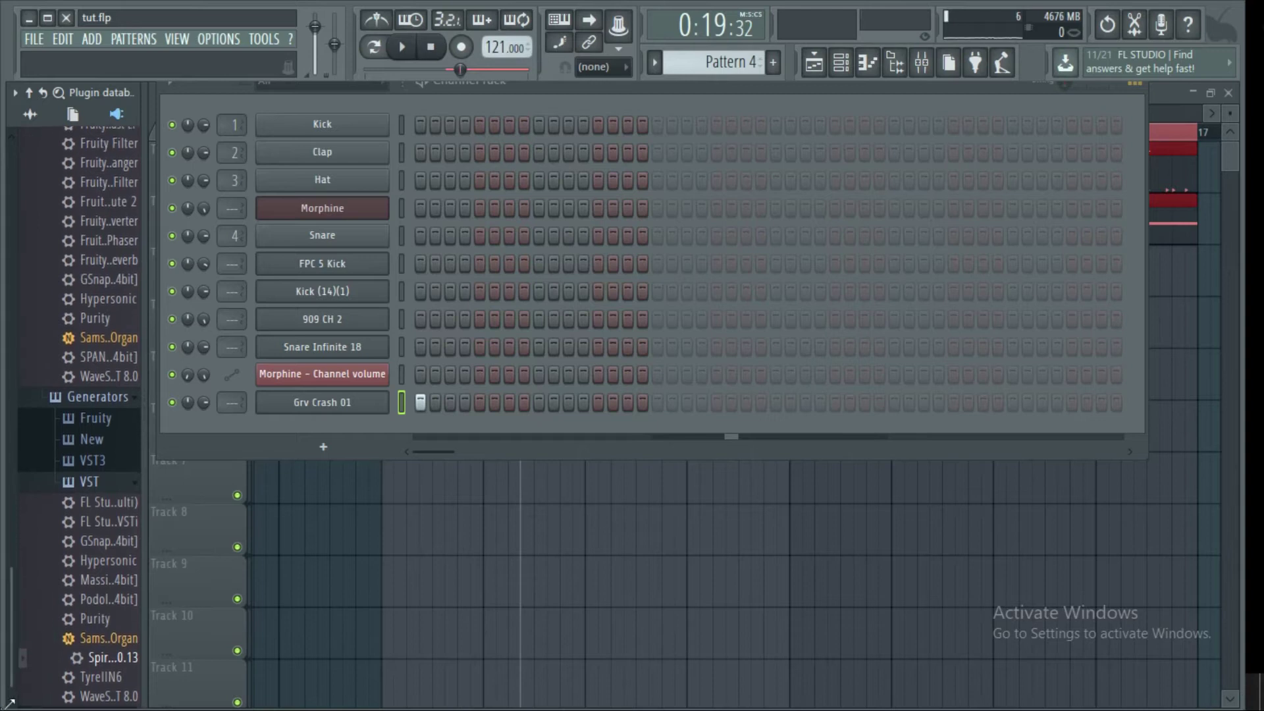
right_click(98, 664)
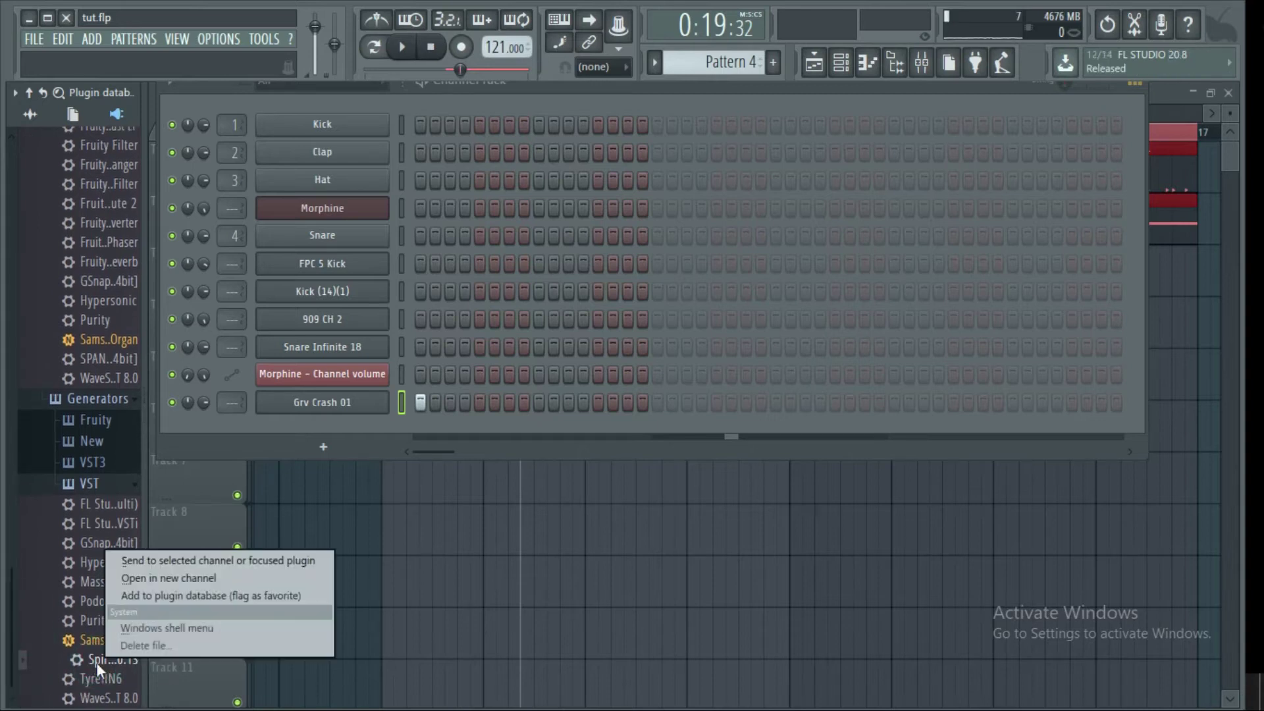
click(162, 578)
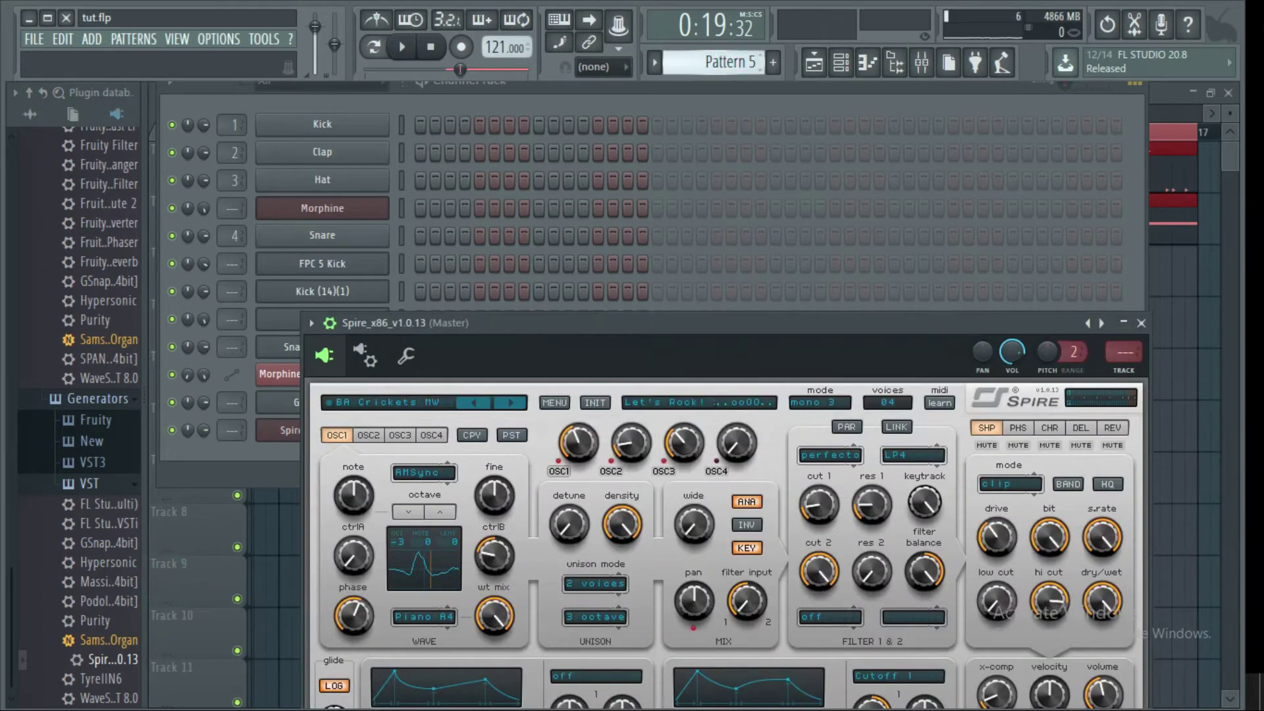
Paint Pattern 5 clips along Track 5 from bar 9 through bar 16
click(838, 63)
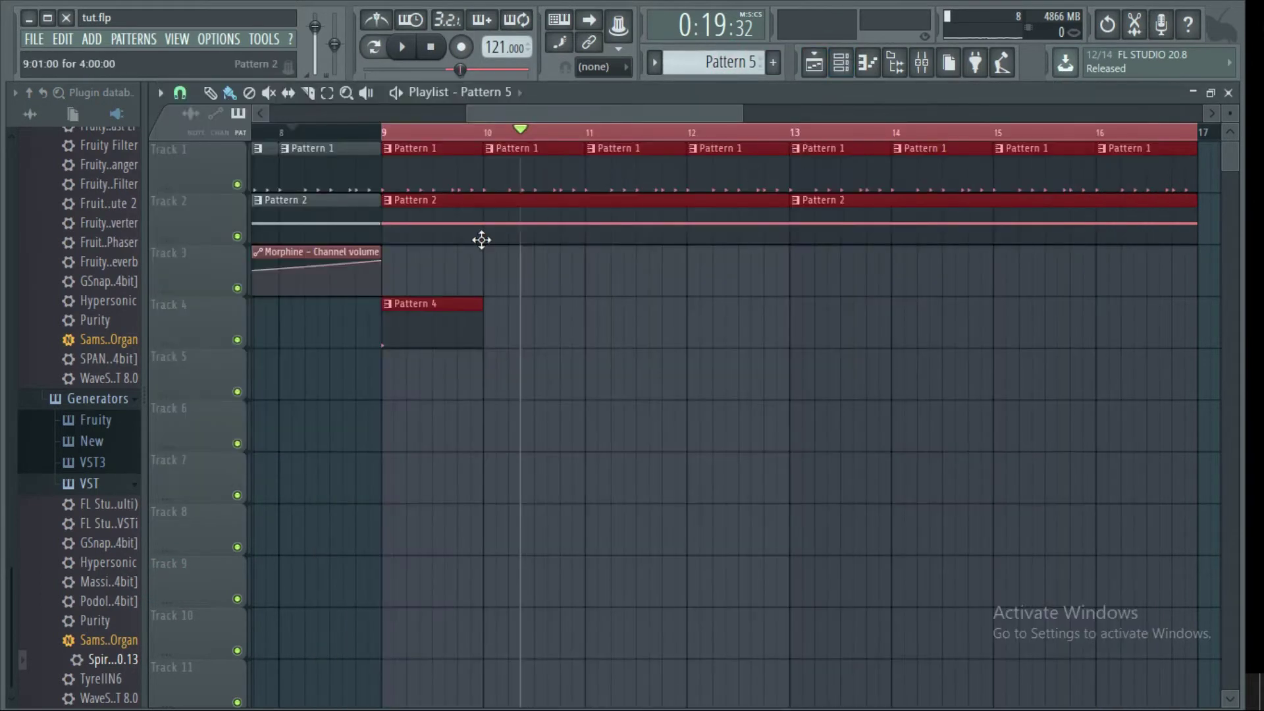
click(380, 361)
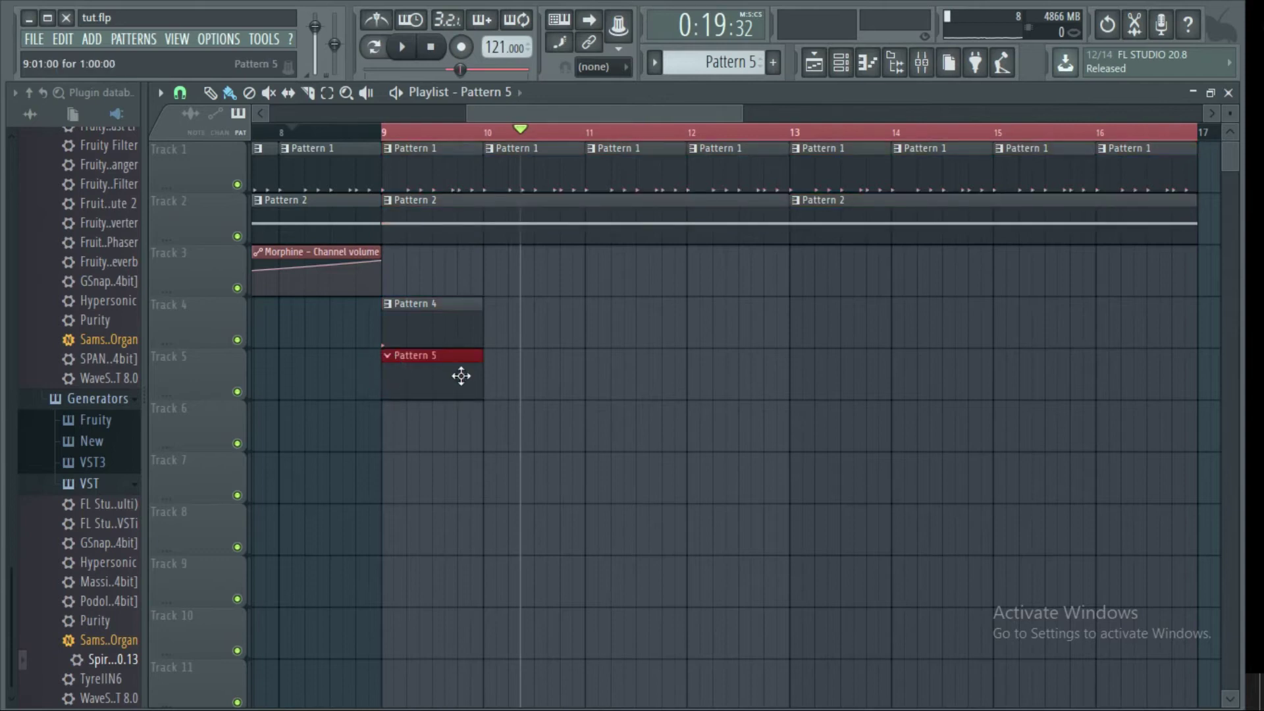
drag(493, 381, 915, 366)
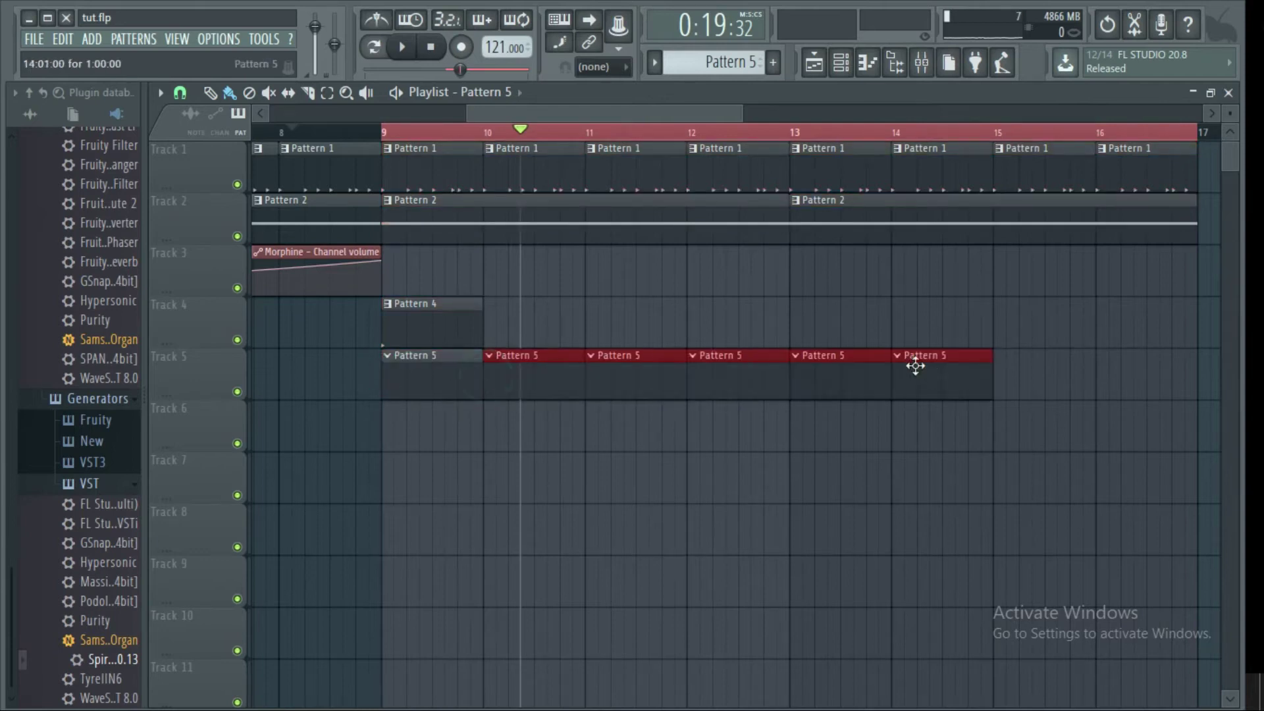
drag(606, 113, 635, 113)
drag(890, 368, 1052, 385)
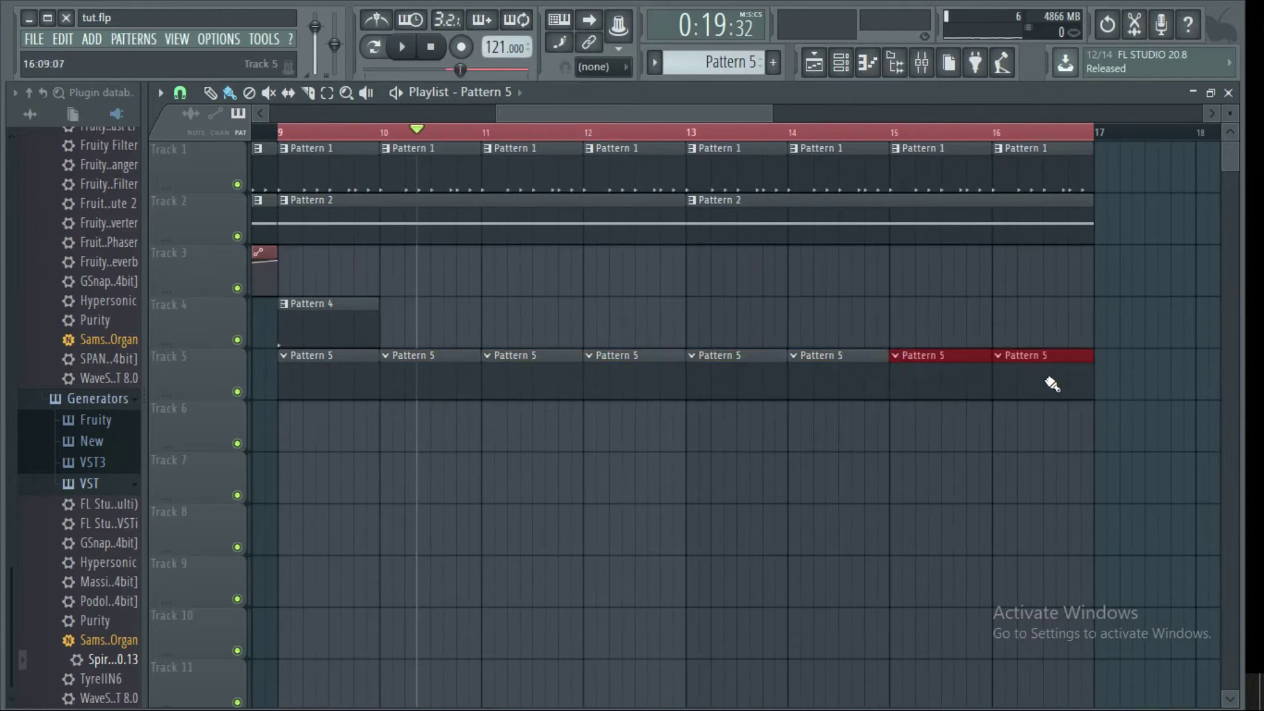
Load the PL FM Trance MW preset into the Spire synth and play it back
click(843, 66)
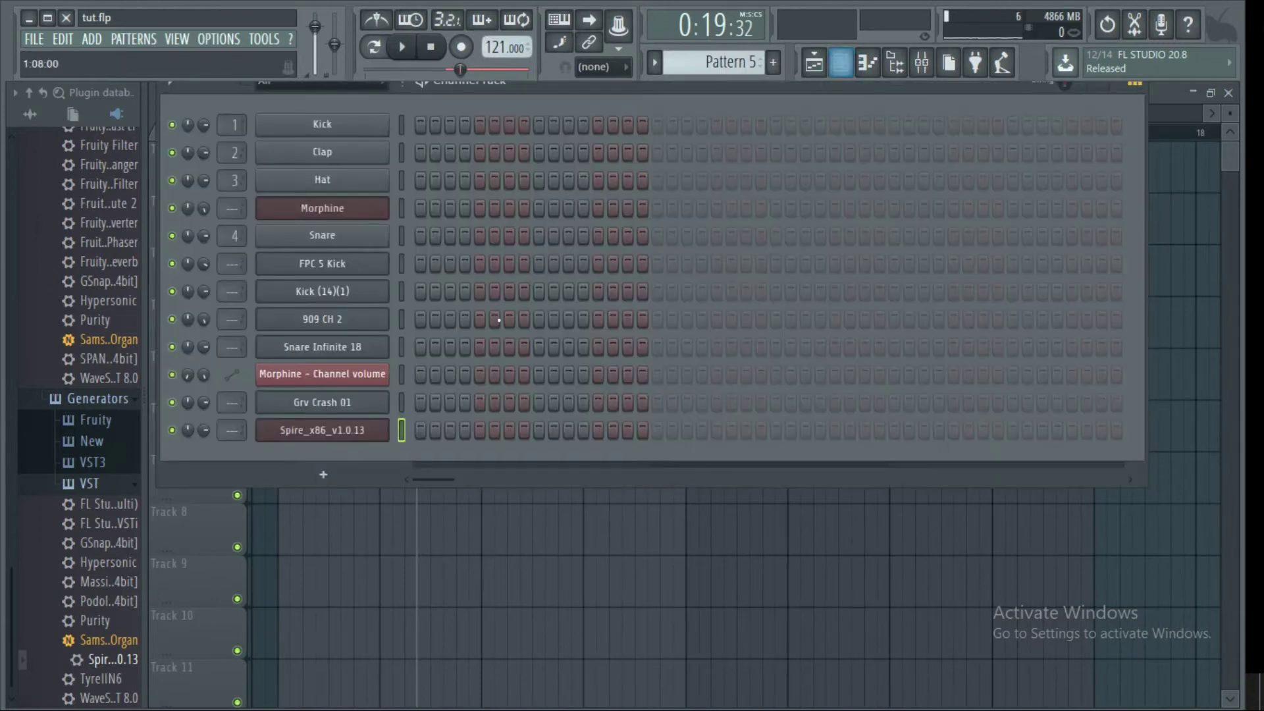
click(358, 435)
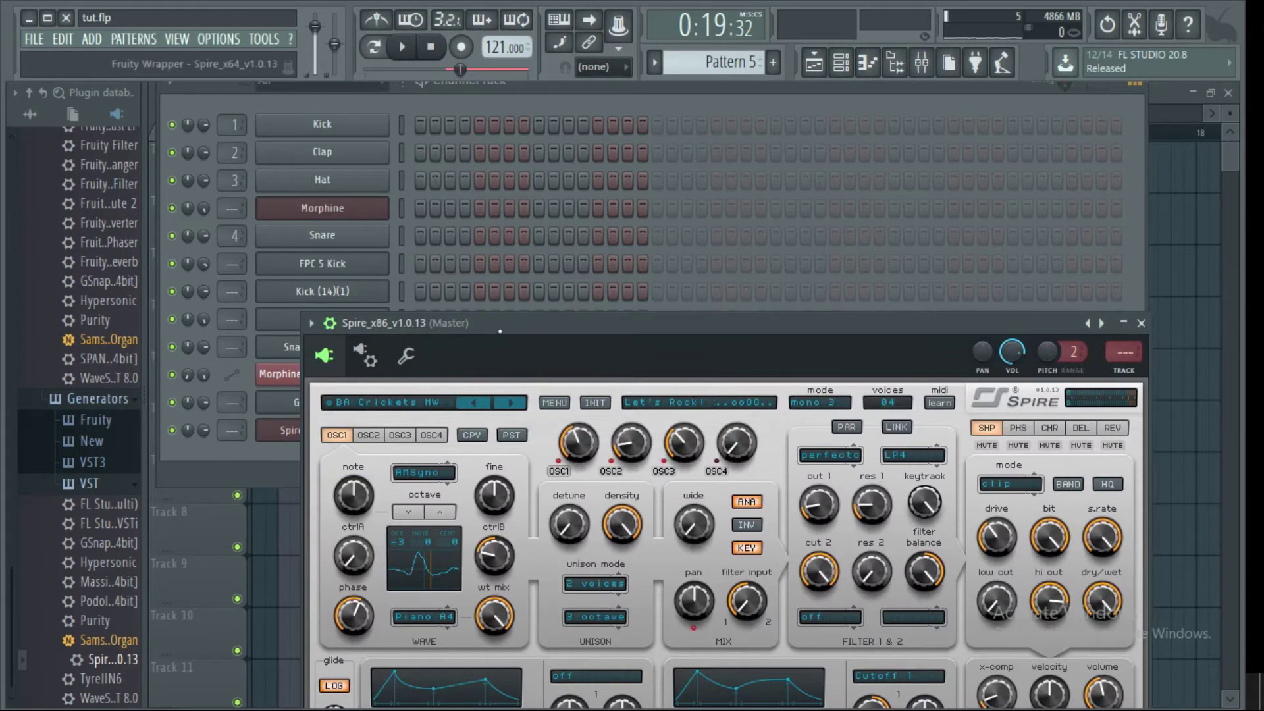
drag(499, 331, 442, 120)
click(301, 187)
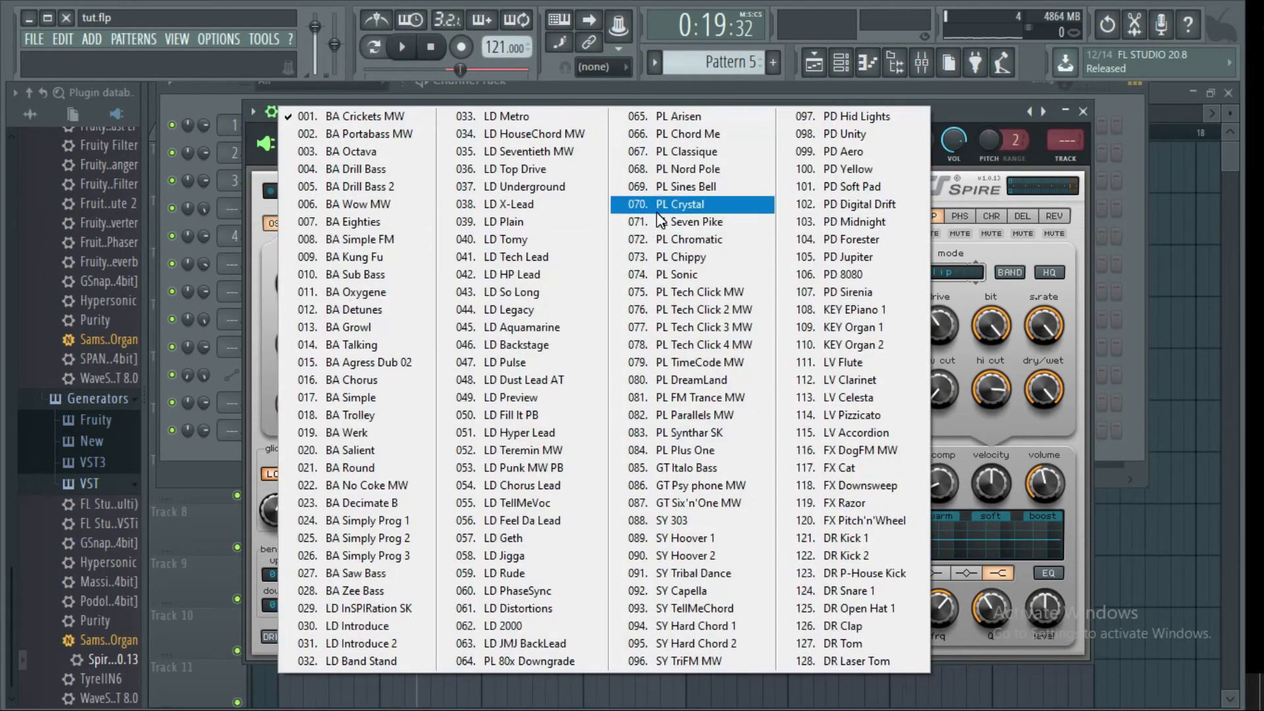
click(689, 400)
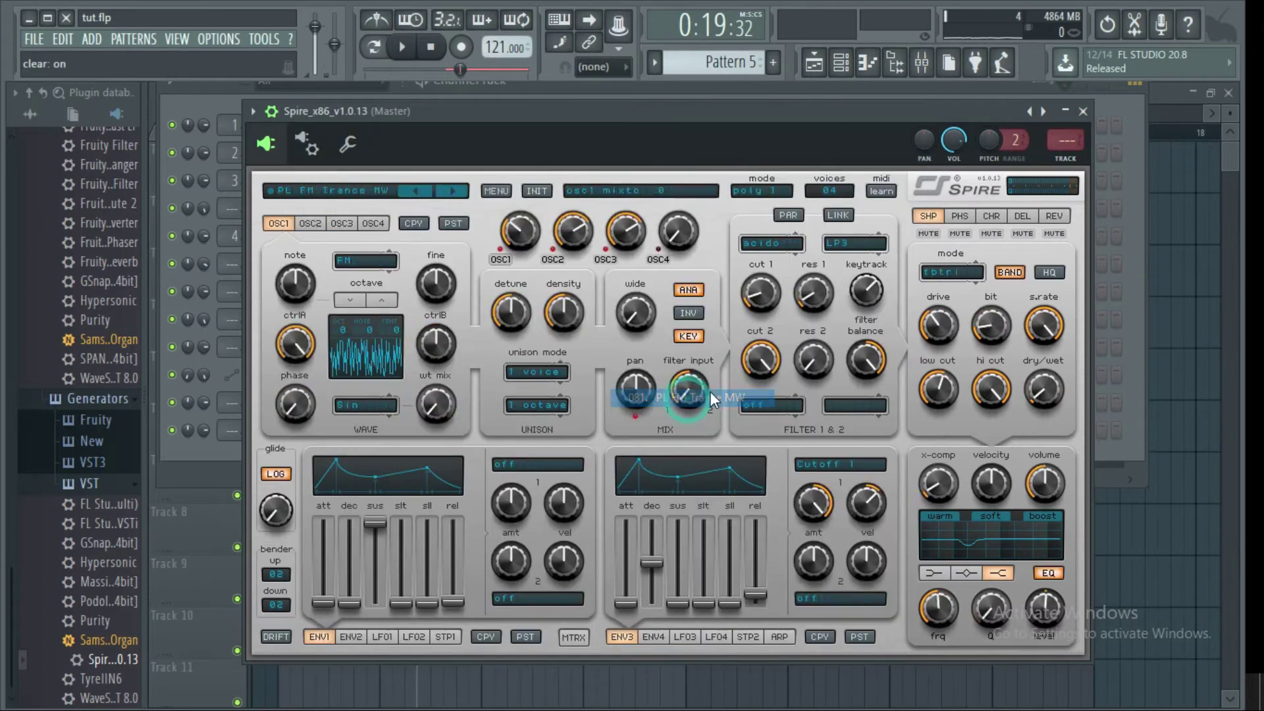
click(844, 64)
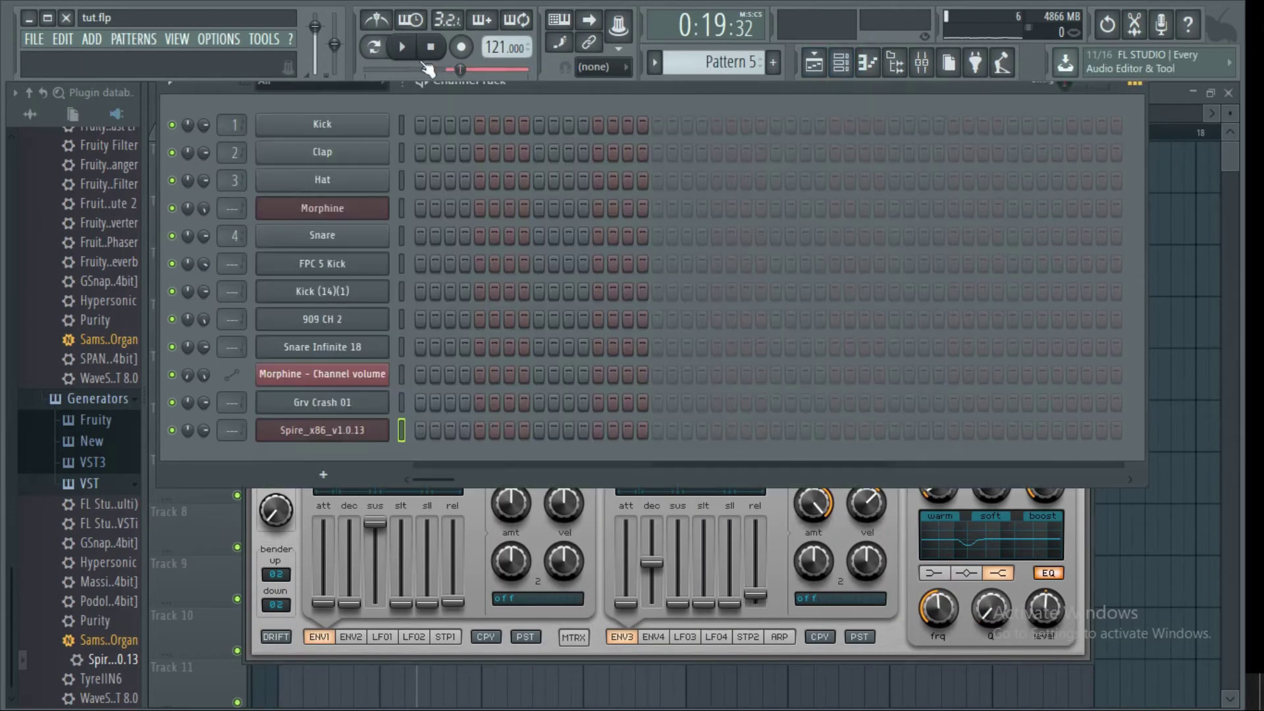
click(403, 53)
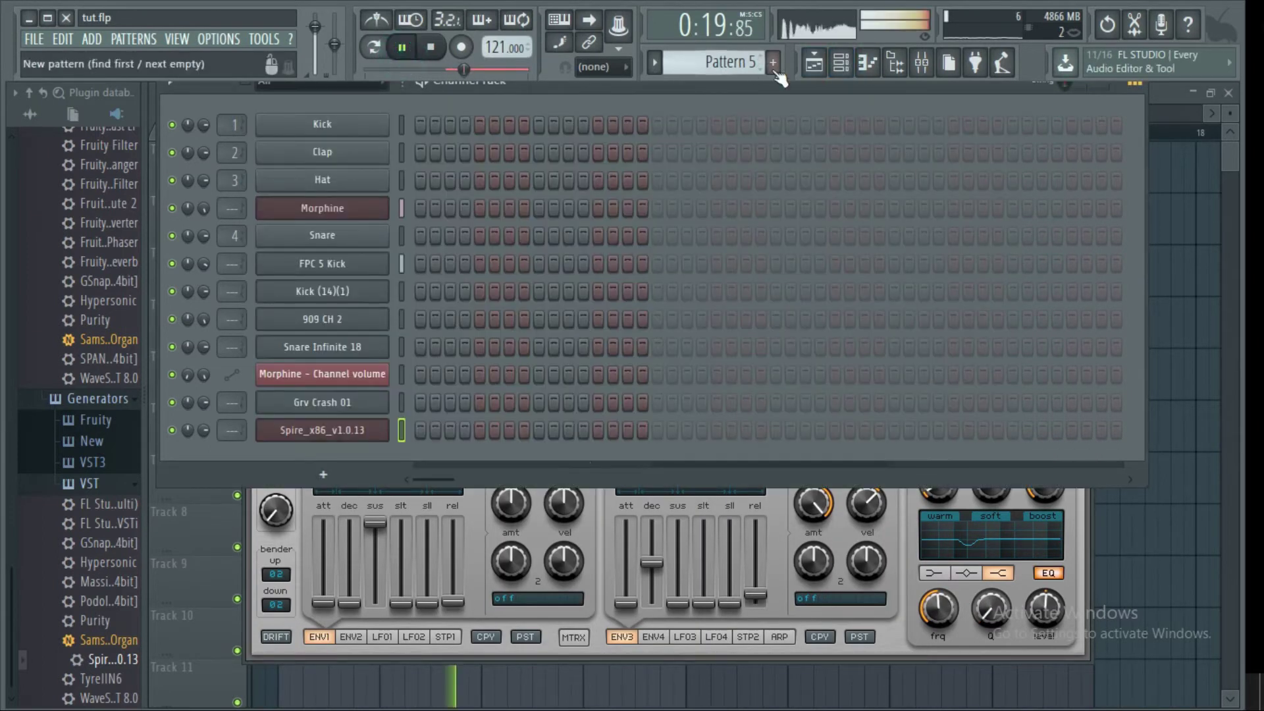
Save the project tut_2.flp
click(851, 66)
click(866, 66)
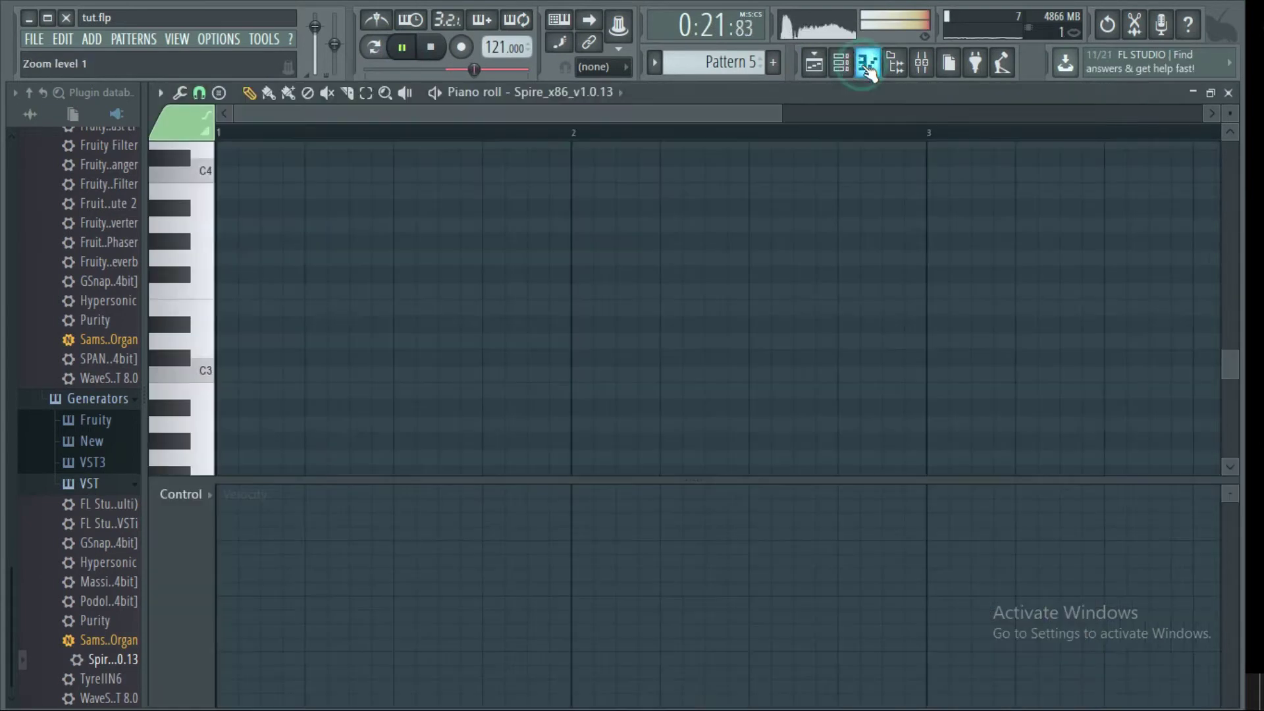
click(33, 39)
click(47, 116)
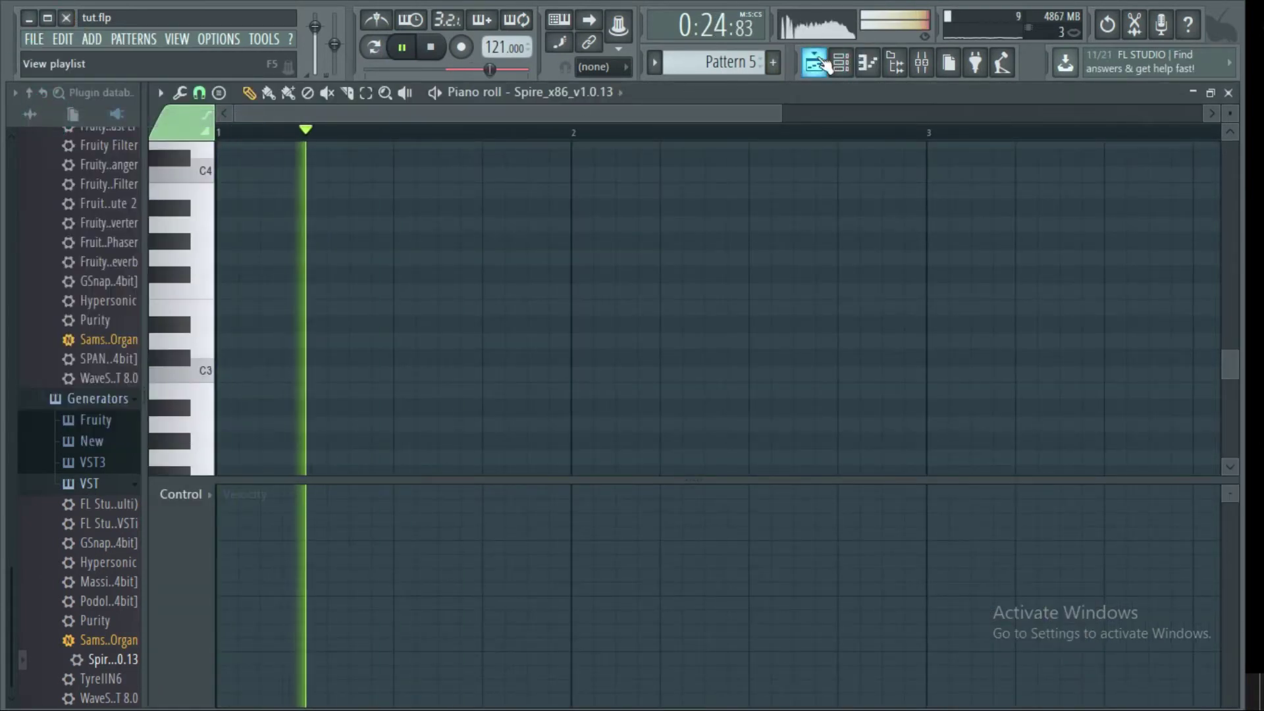
key(F5)
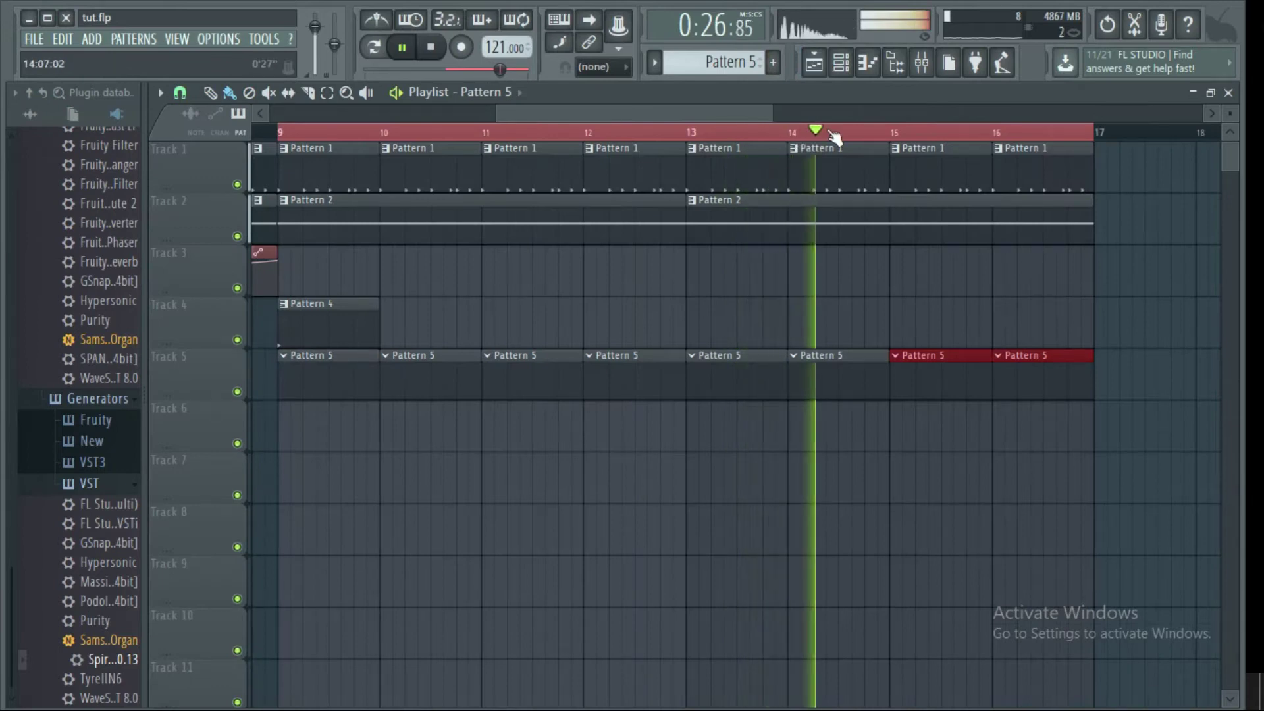
Draw a note in Spire's piano roll and make it a one-step D5 at bar 1
click(866, 64)
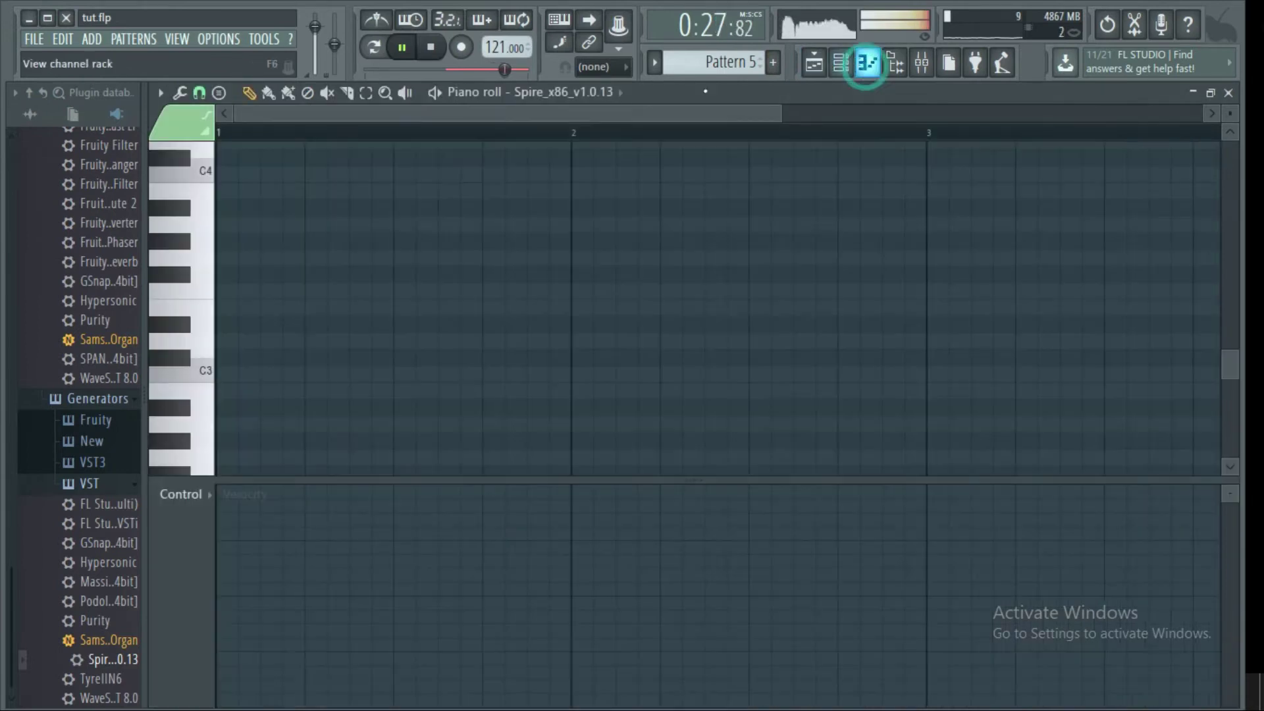
click(431, 47)
drag(284, 295, 205, 358)
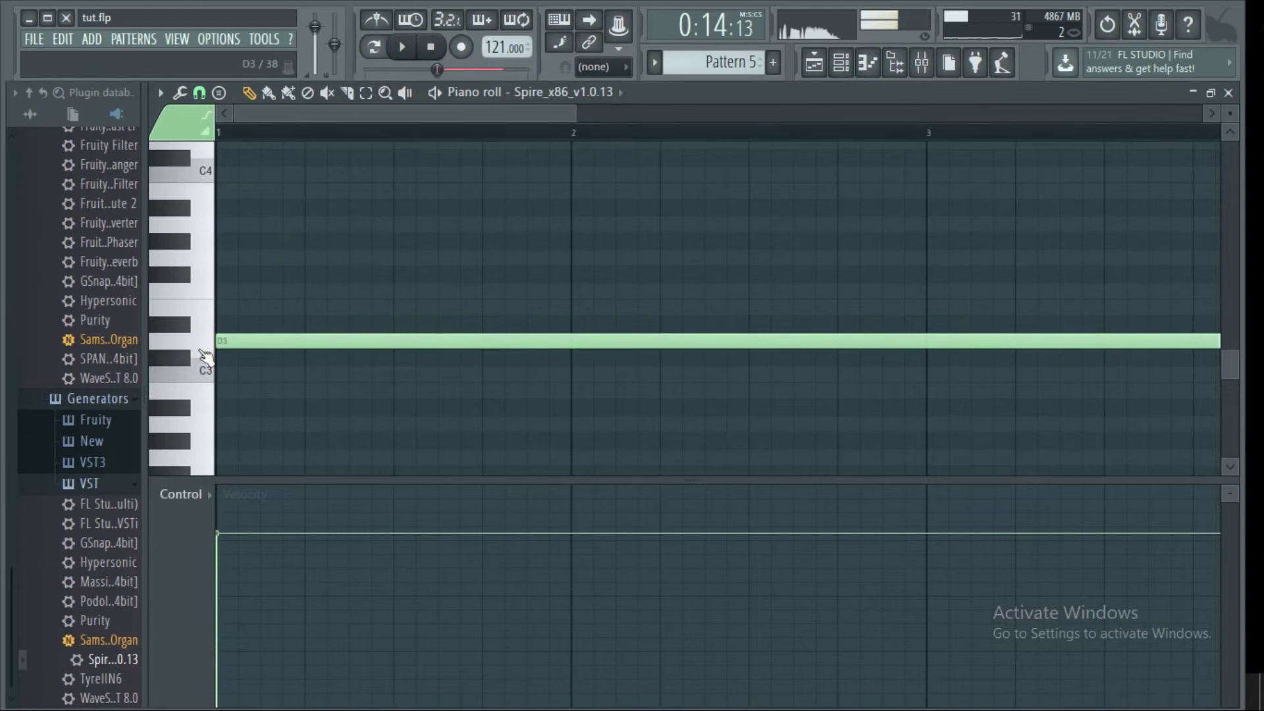
drag(432, 112, 718, 142)
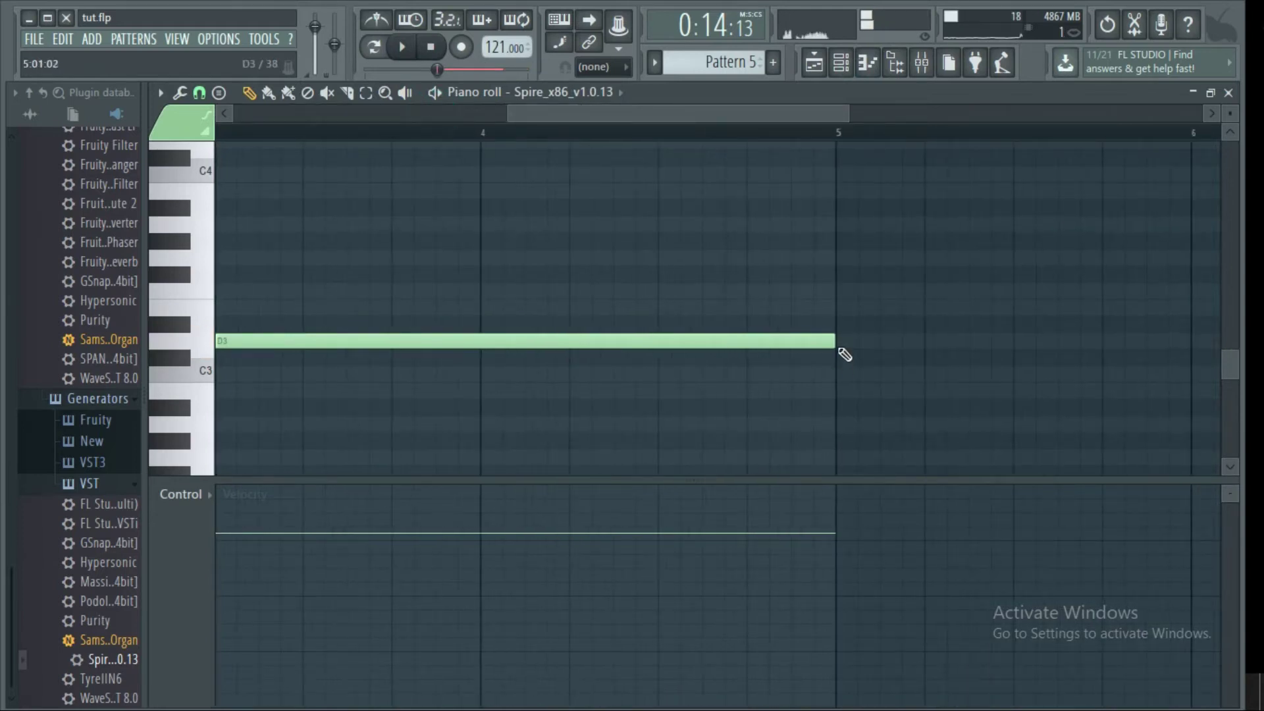
drag(841, 351, 20, 274)
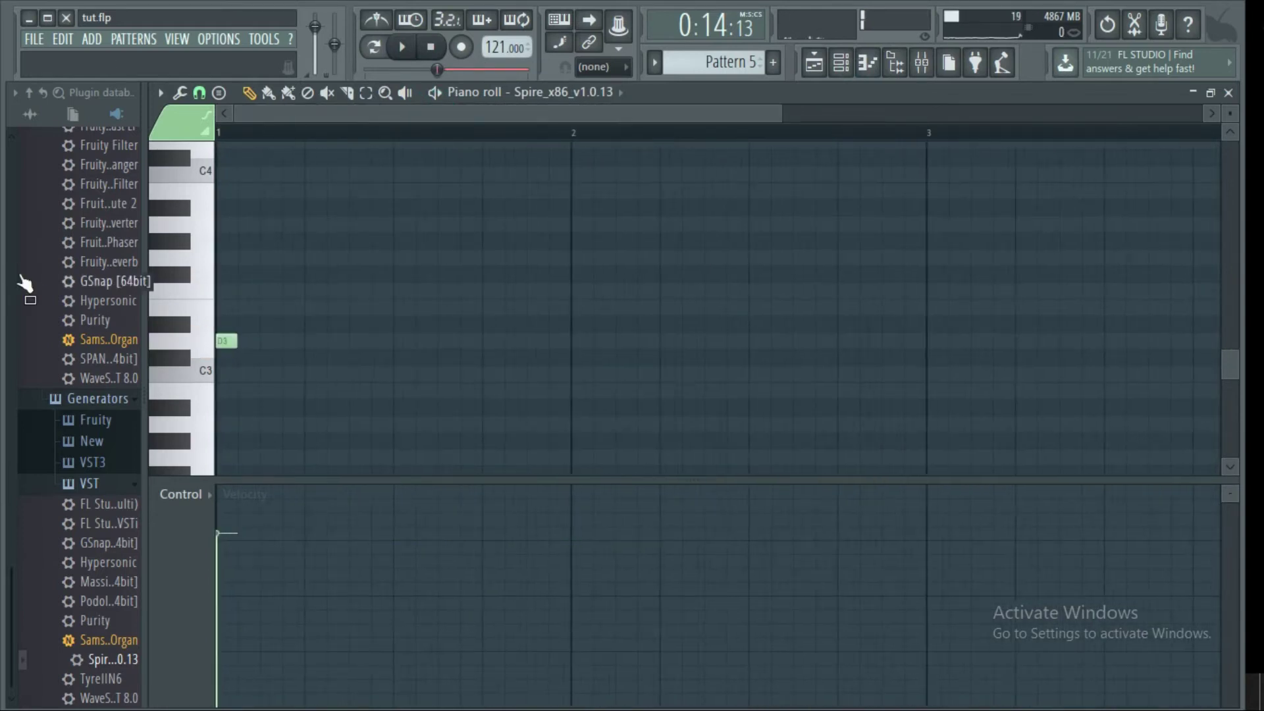
drag(209, 131, 197, 202)
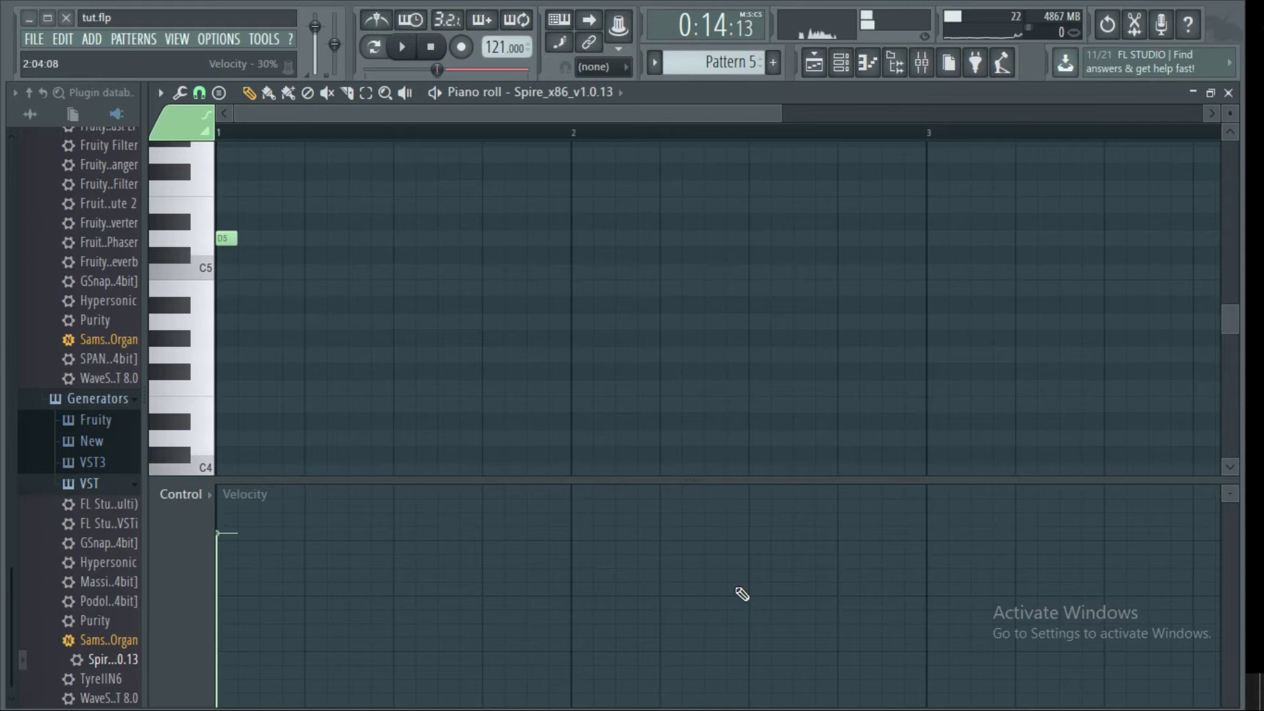
click(637, 109)
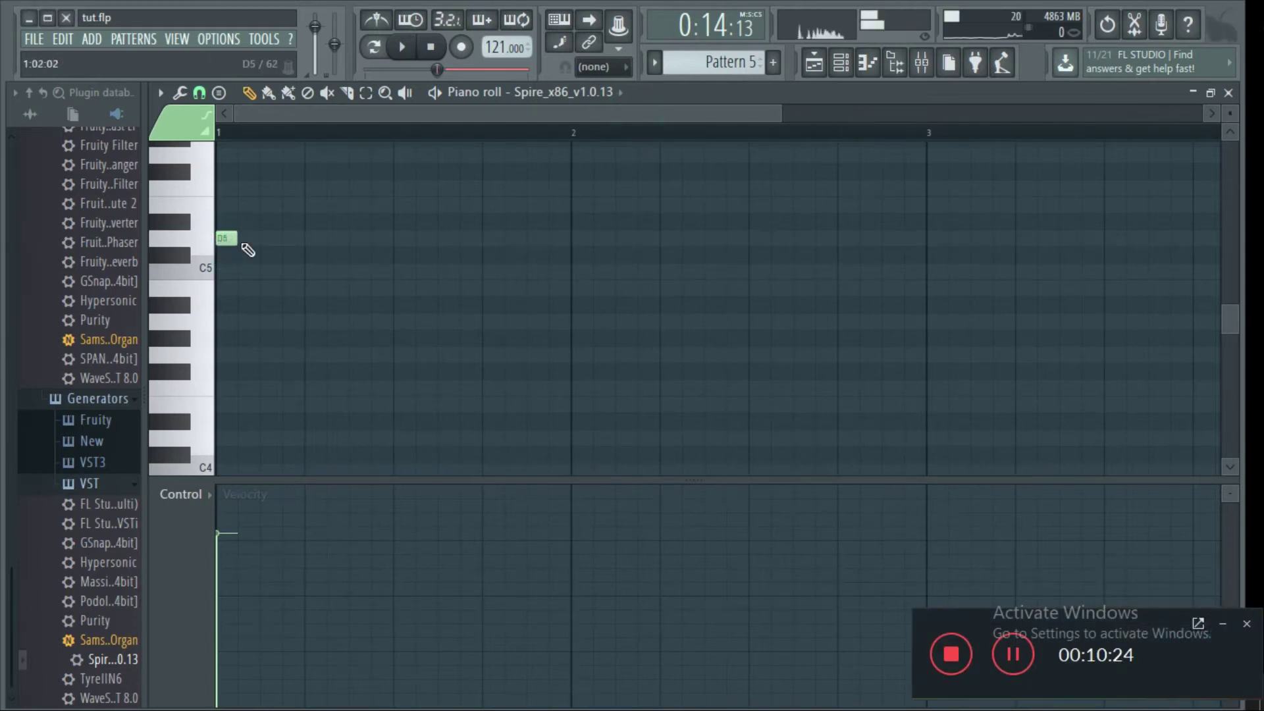
Add three D#5 notes after the opening D5s, sliding them side by side
click(1221, 624)
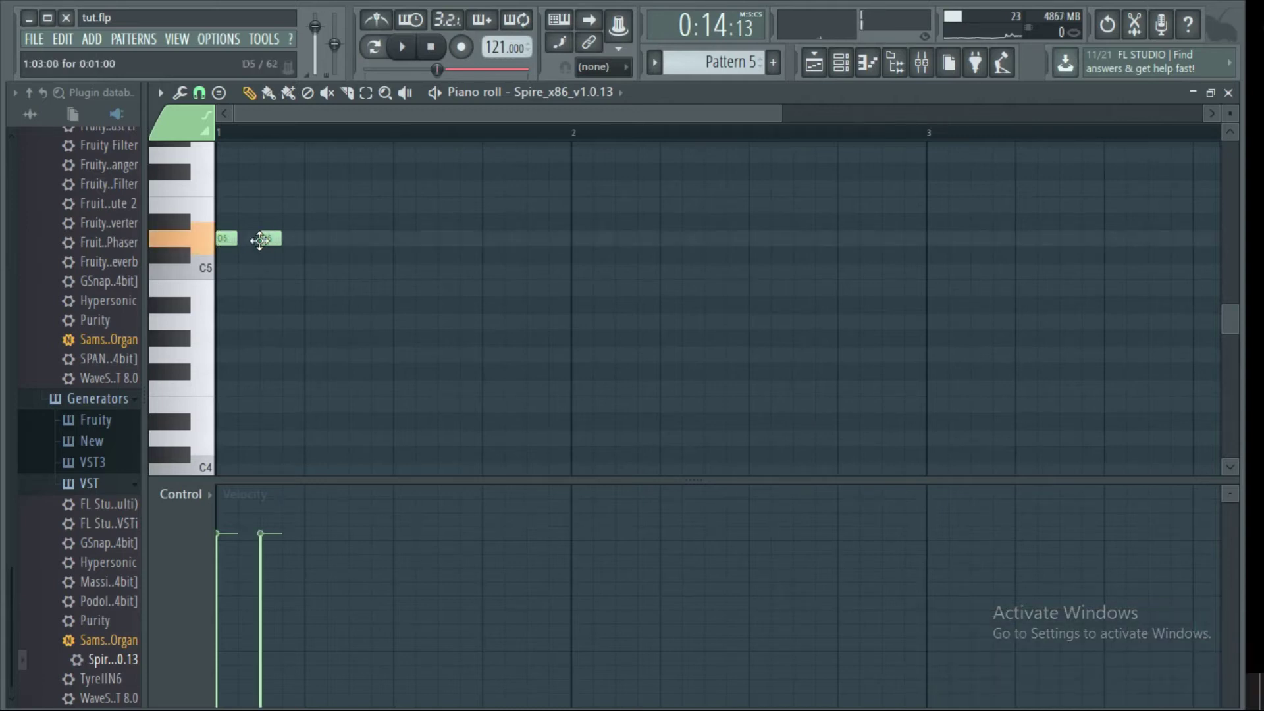
click(411, 47)
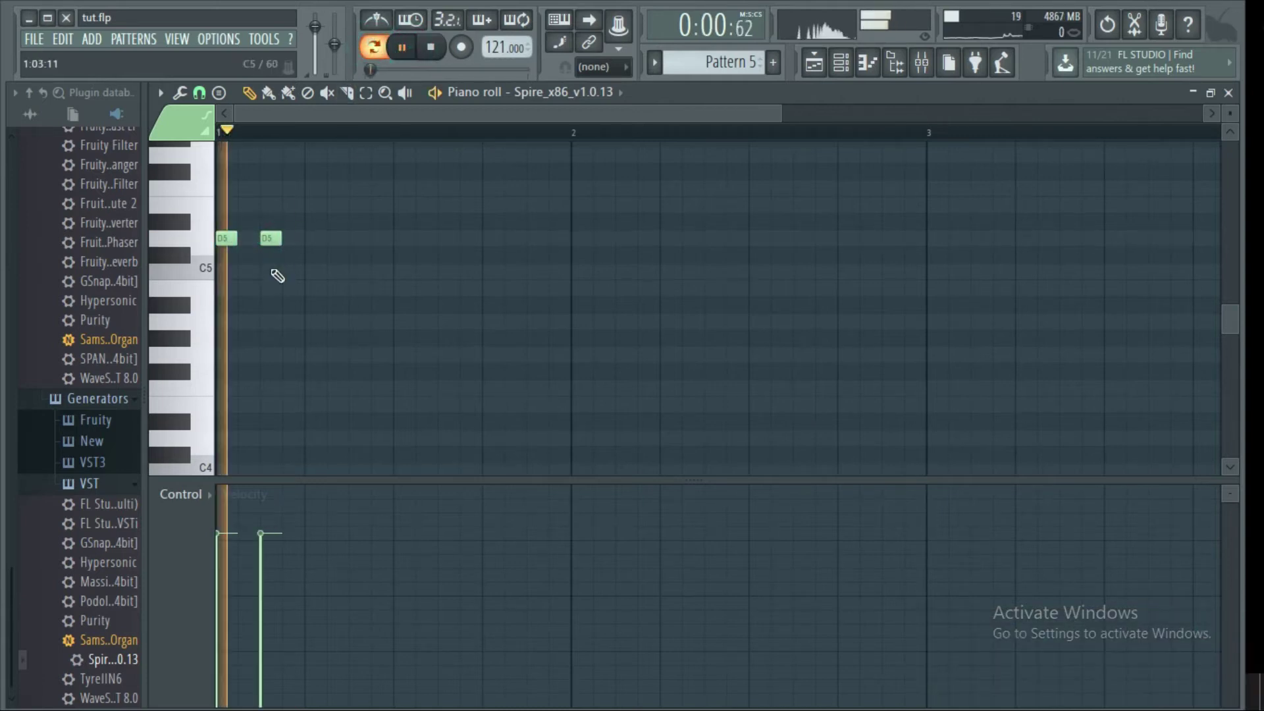
click(301, 195)
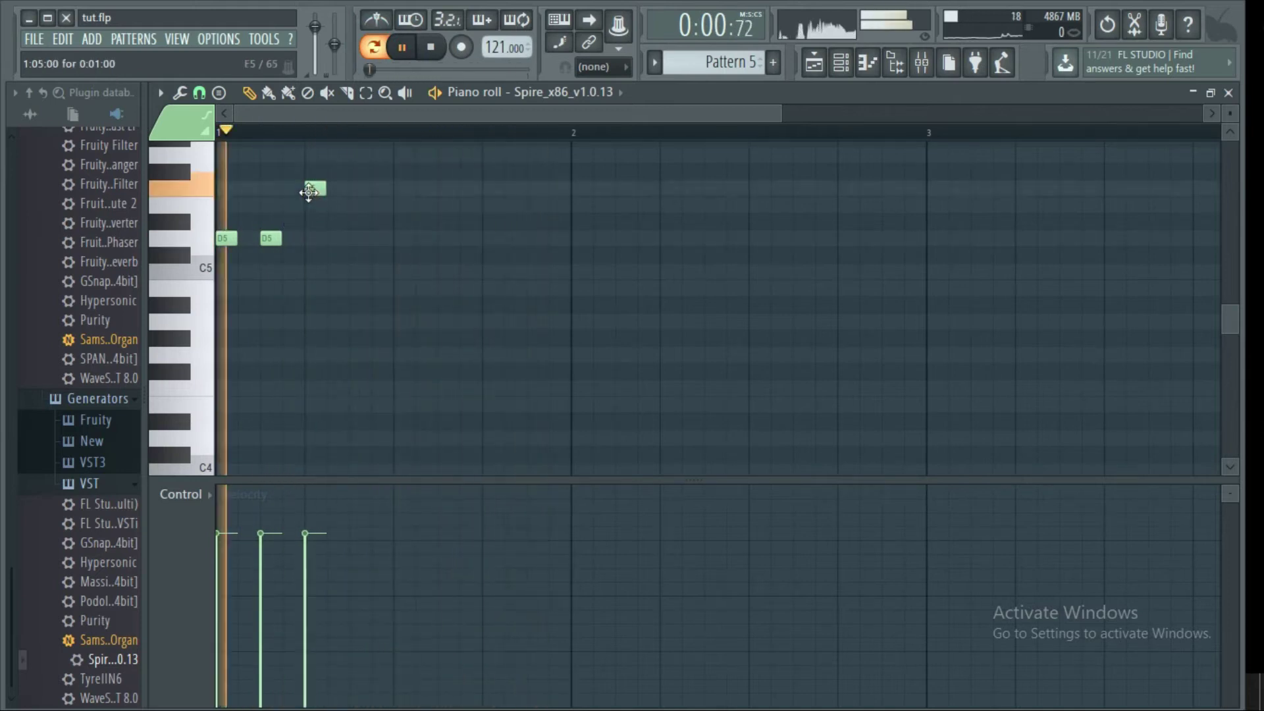
drag(307, 198, 320, 235)
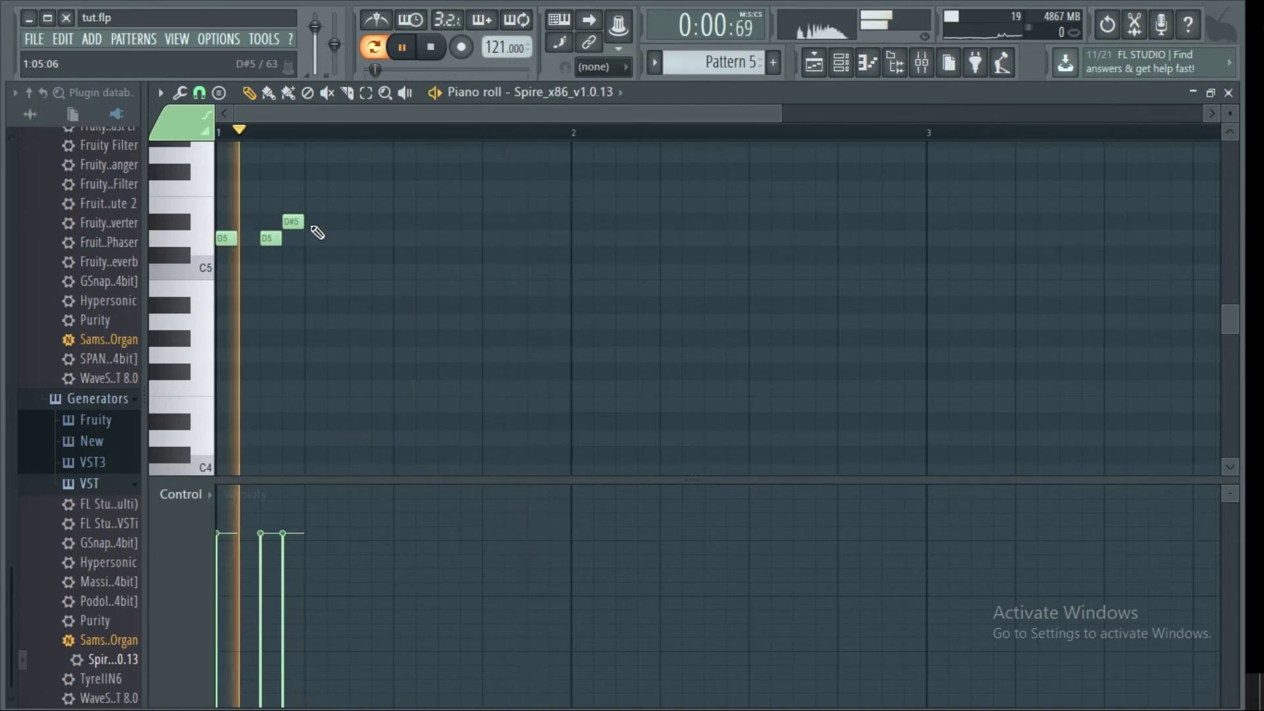
click(315, 222)
click(356, 221)
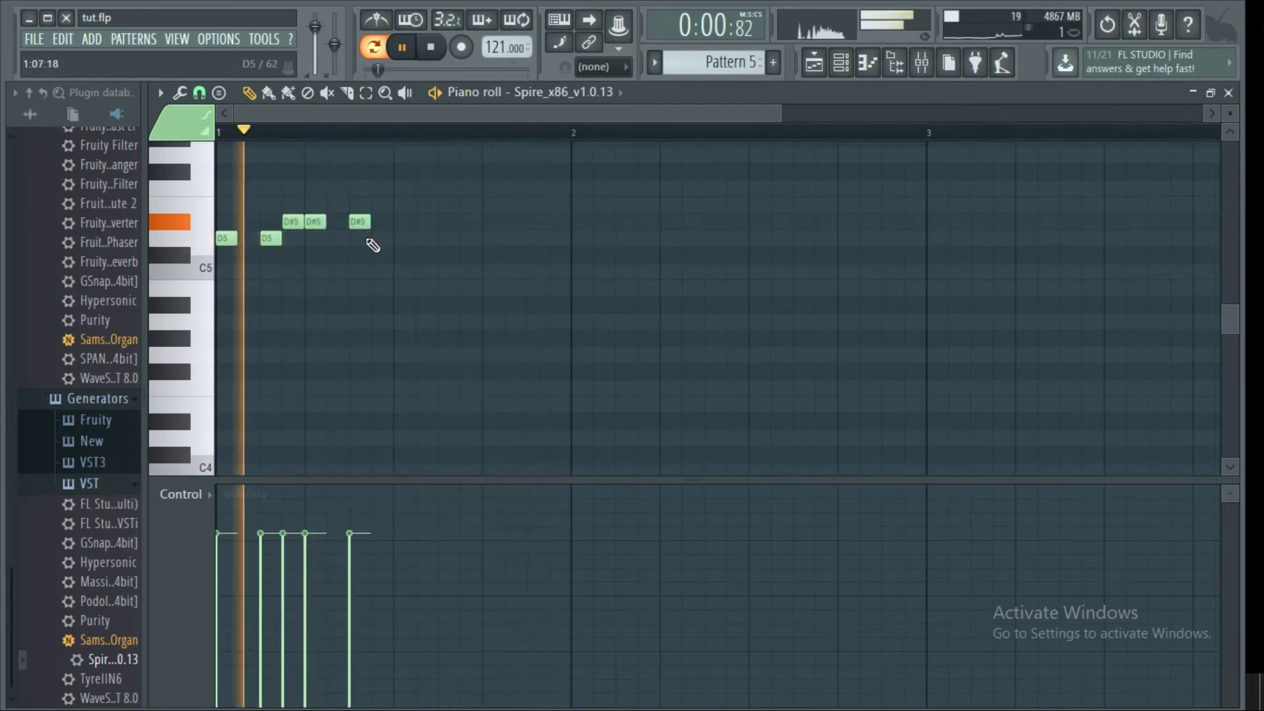
click(322, 223)
drag(322, 223, 345, 222)
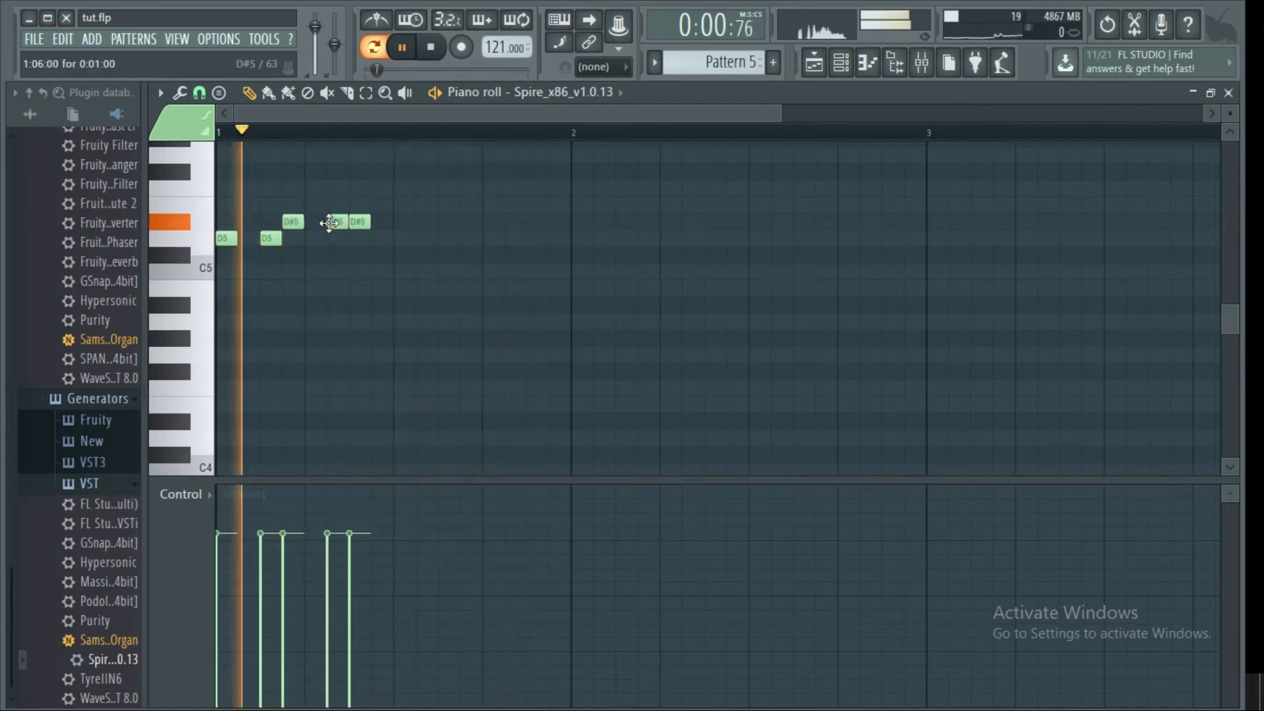
Finish bar 1 with two more D5 notes followed by three D#5 notes
click(397, 243)
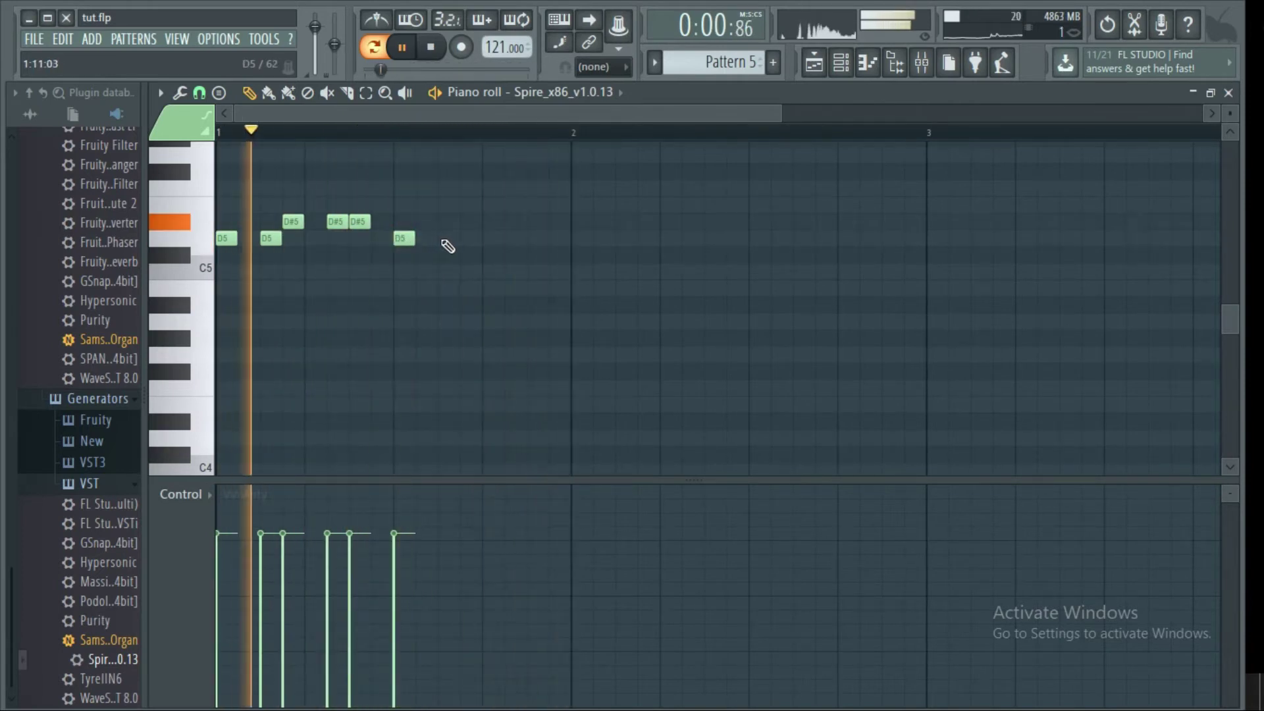
click(440, 239)
click(465, 224)
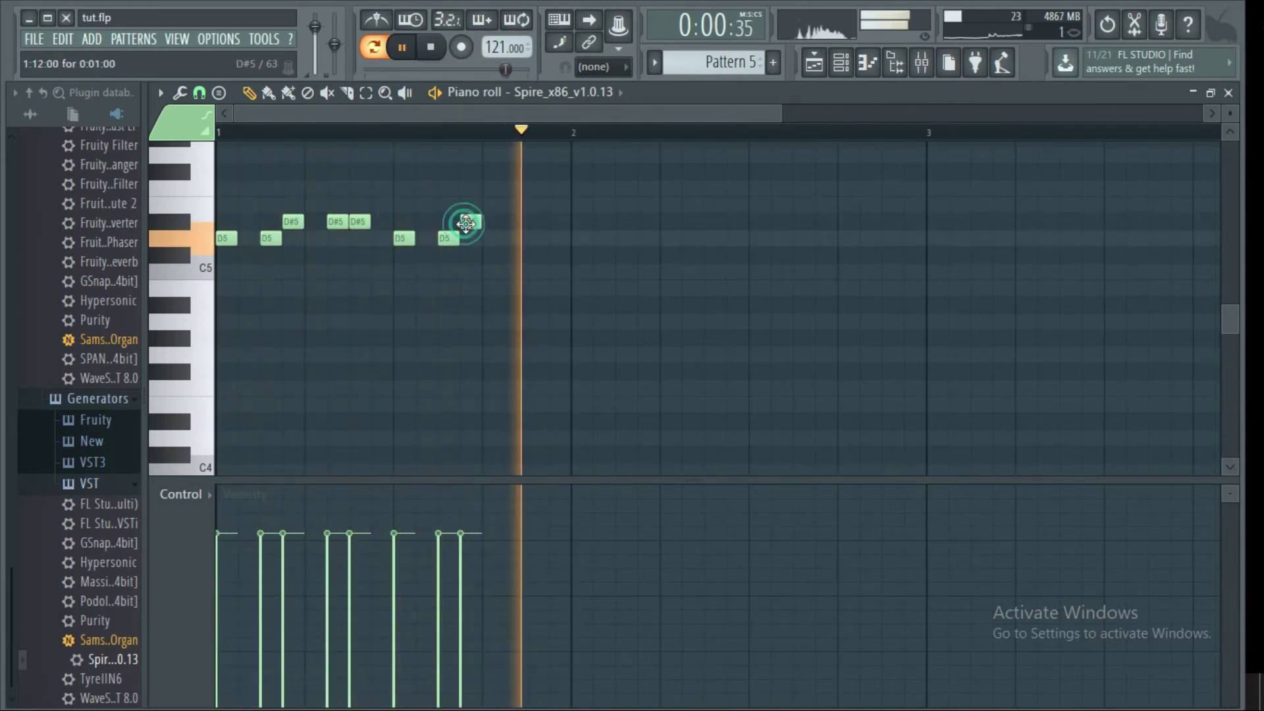
click(510, 223)
click(529, 223)
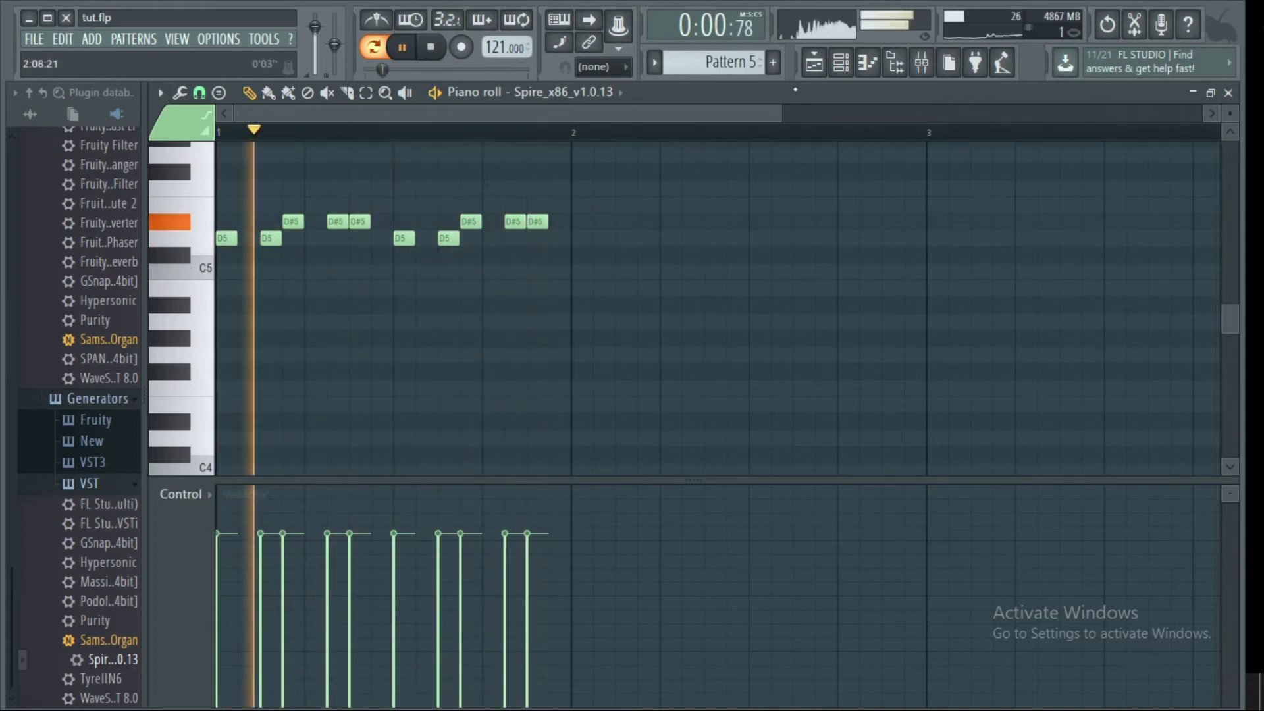
click(814, 64)
Play the whole song in Song mode, then show Spire's delay (DEL) settings
click(815, 65)
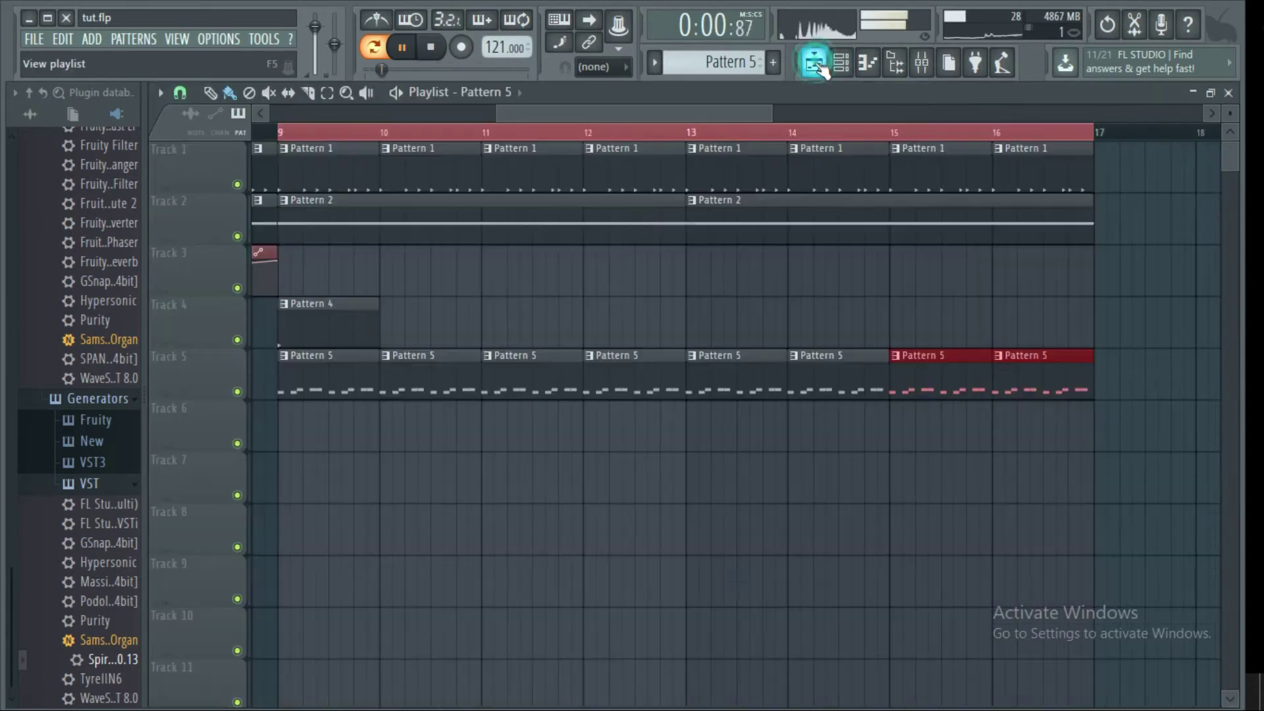
click(388, 51)
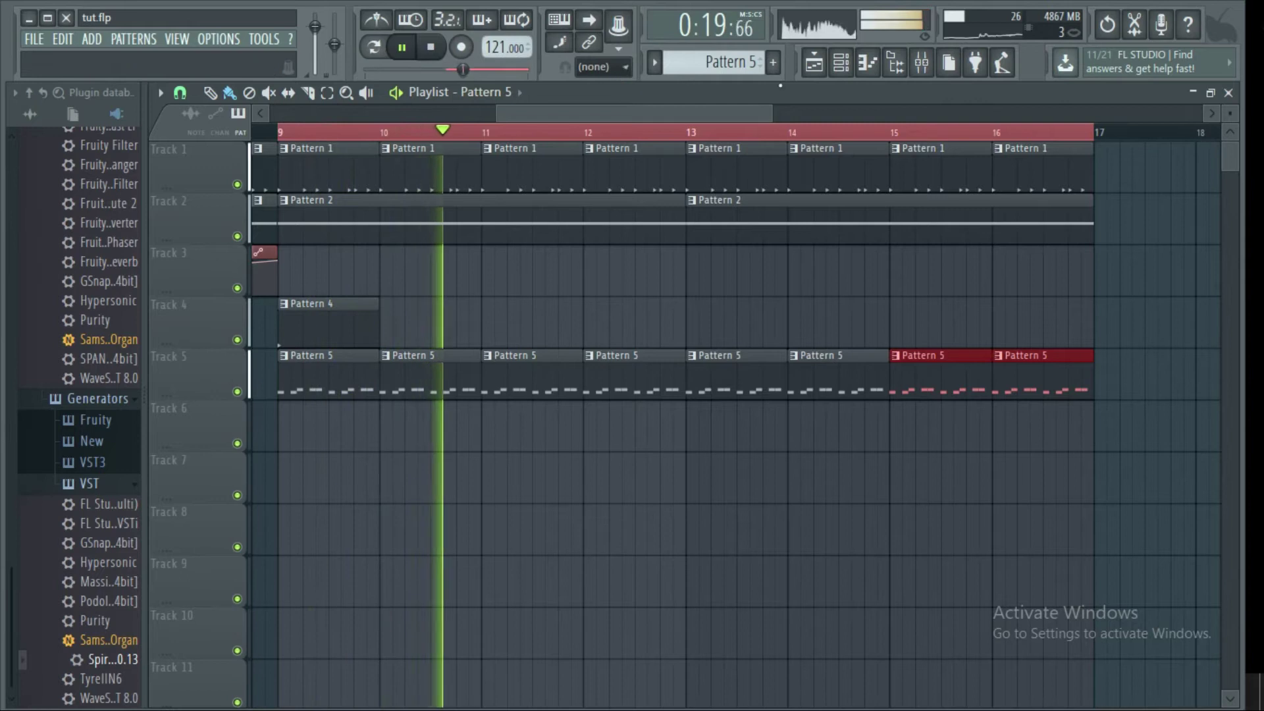
click(841, 62)
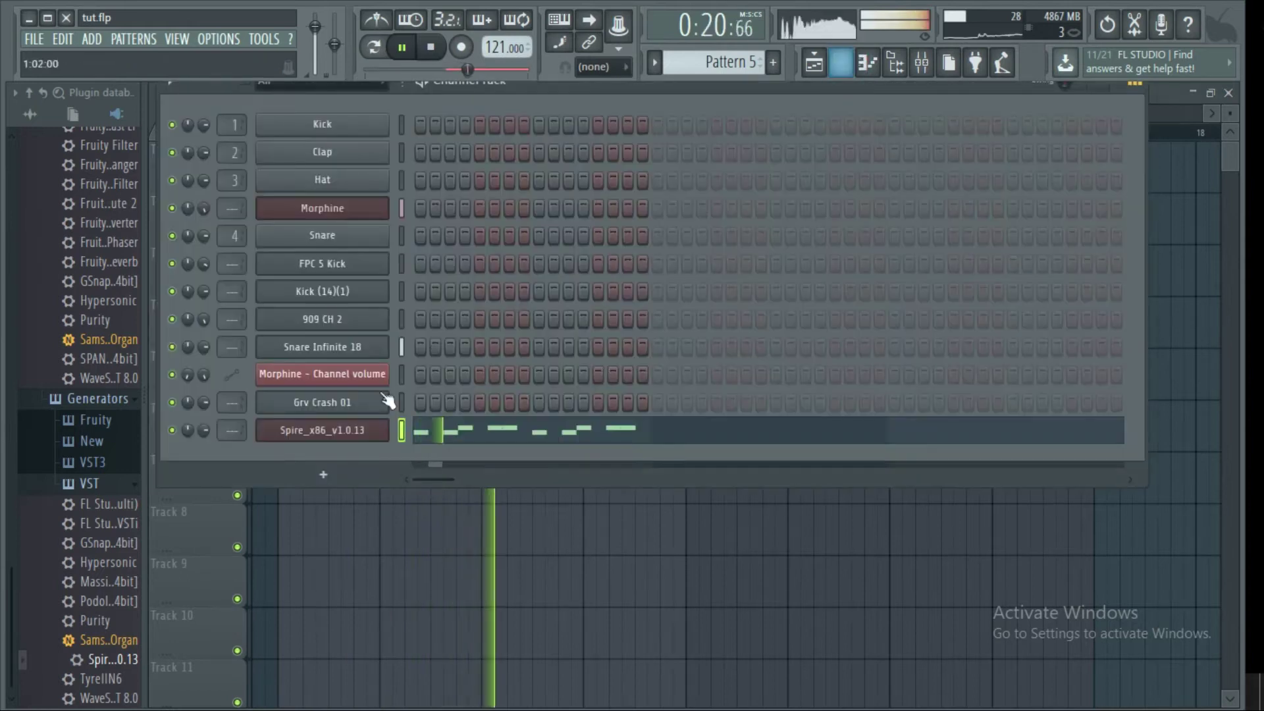
click(322, 429)
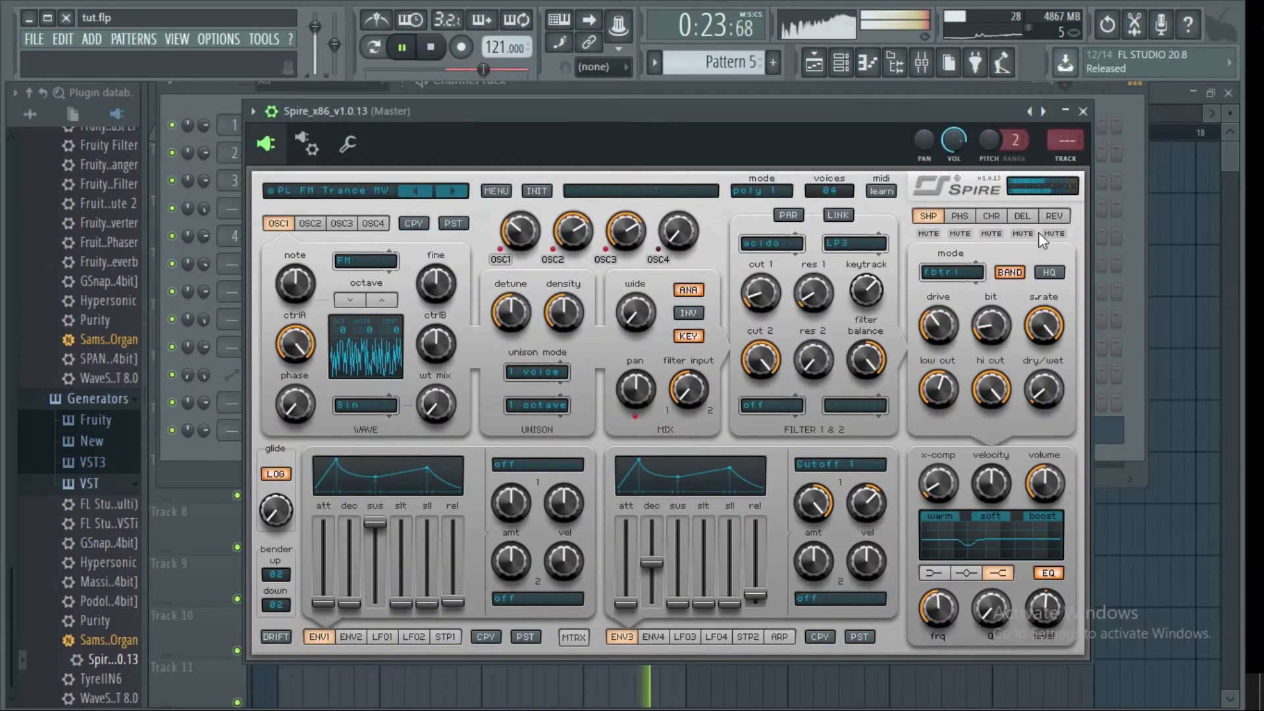
click(1054, 216)
click(1022, 218)
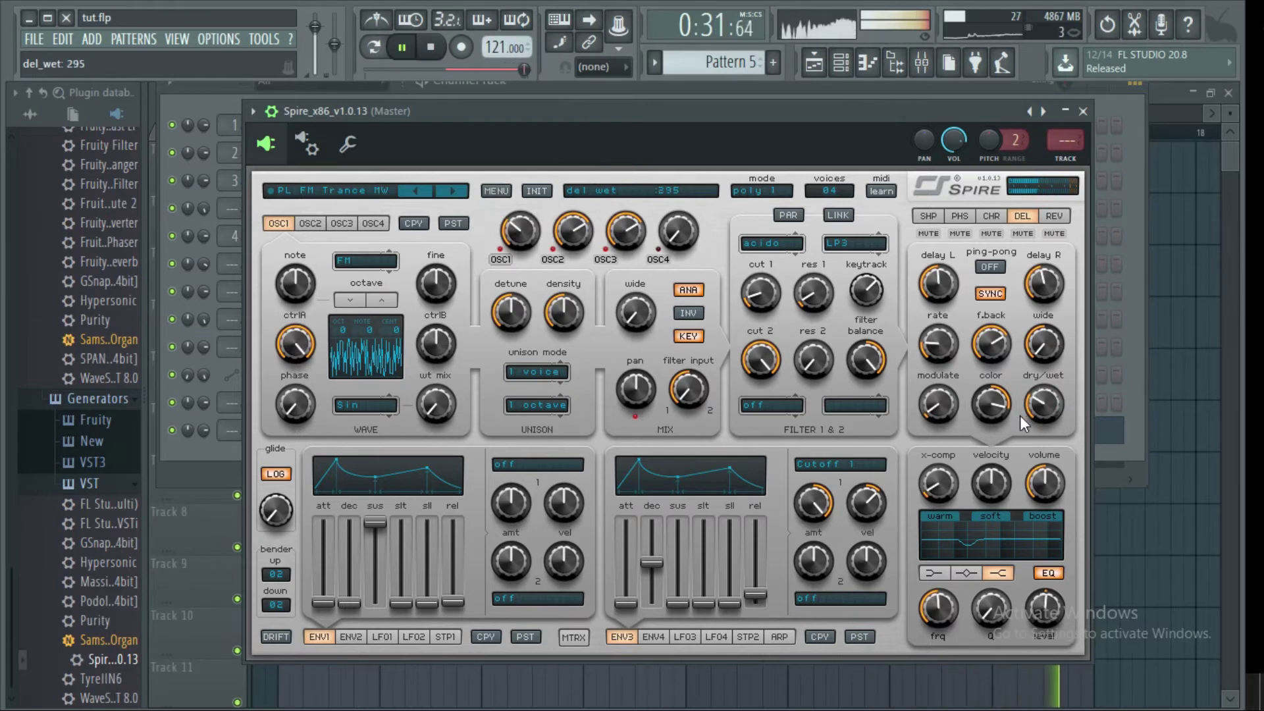
click(844, 66)
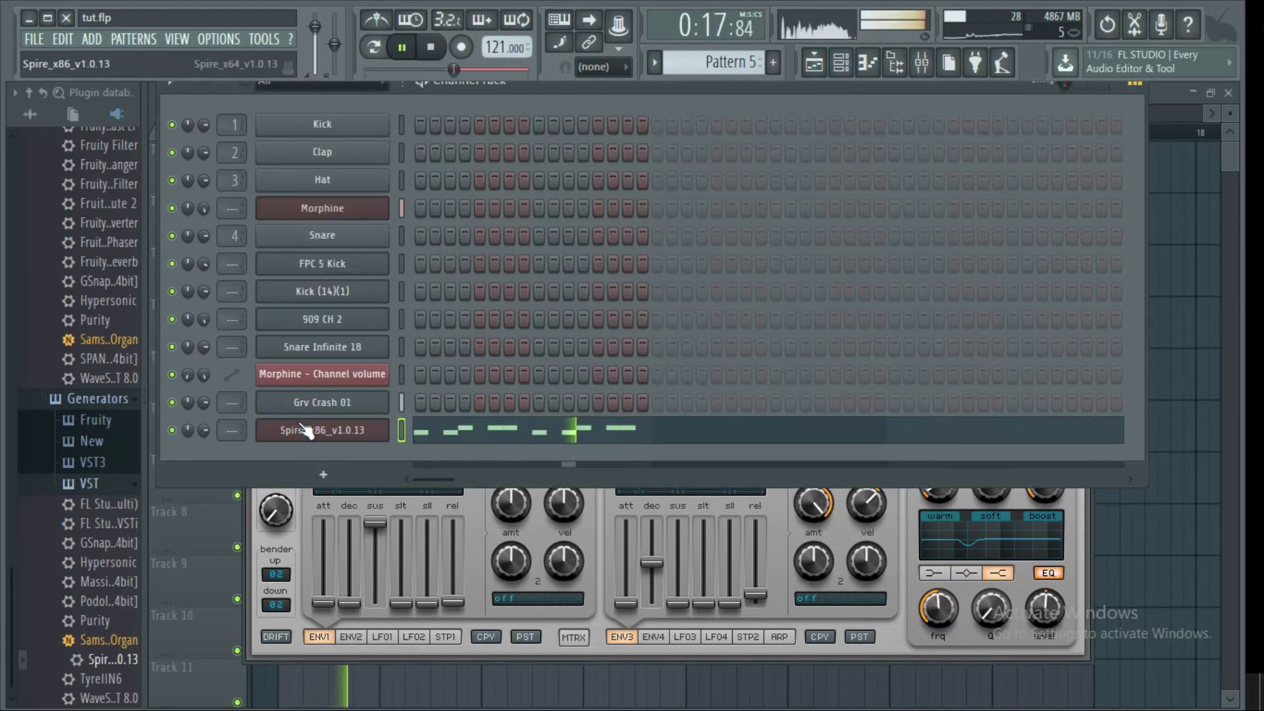
click(323, 432)
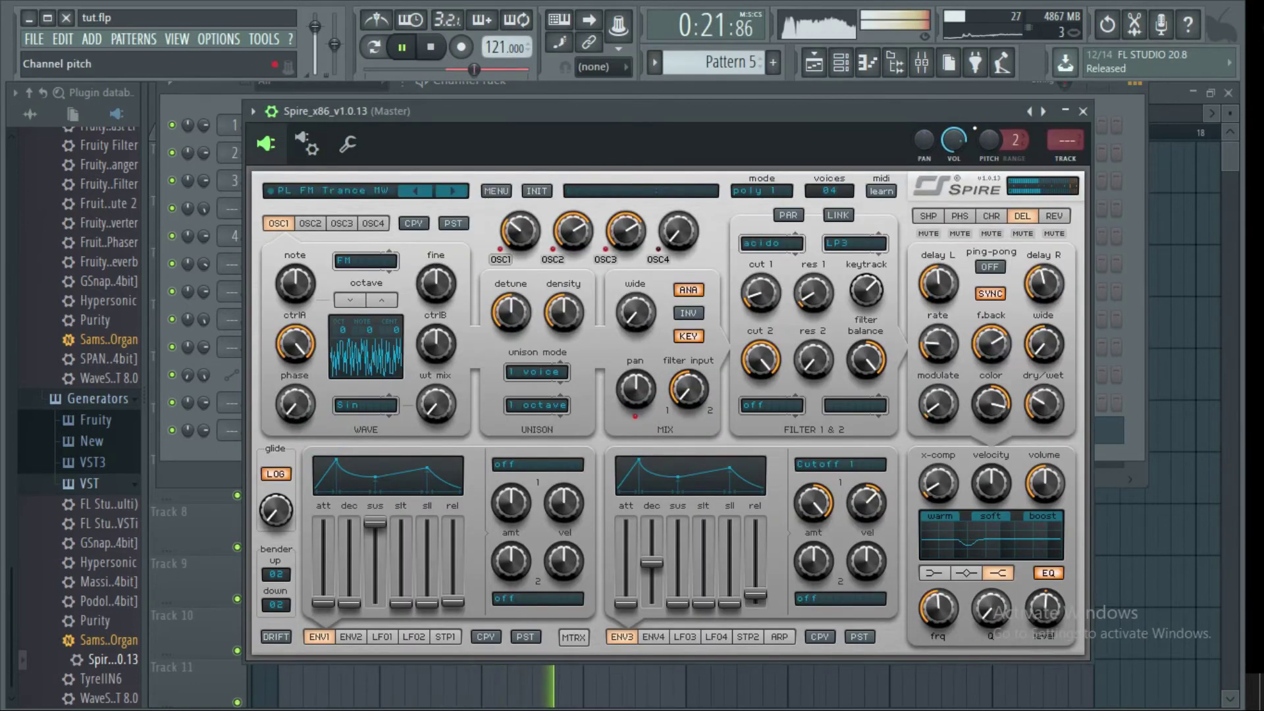
Create a Spire channel-volume automation clip fading in from 0% along a curved ramp
right_click(957, 146)
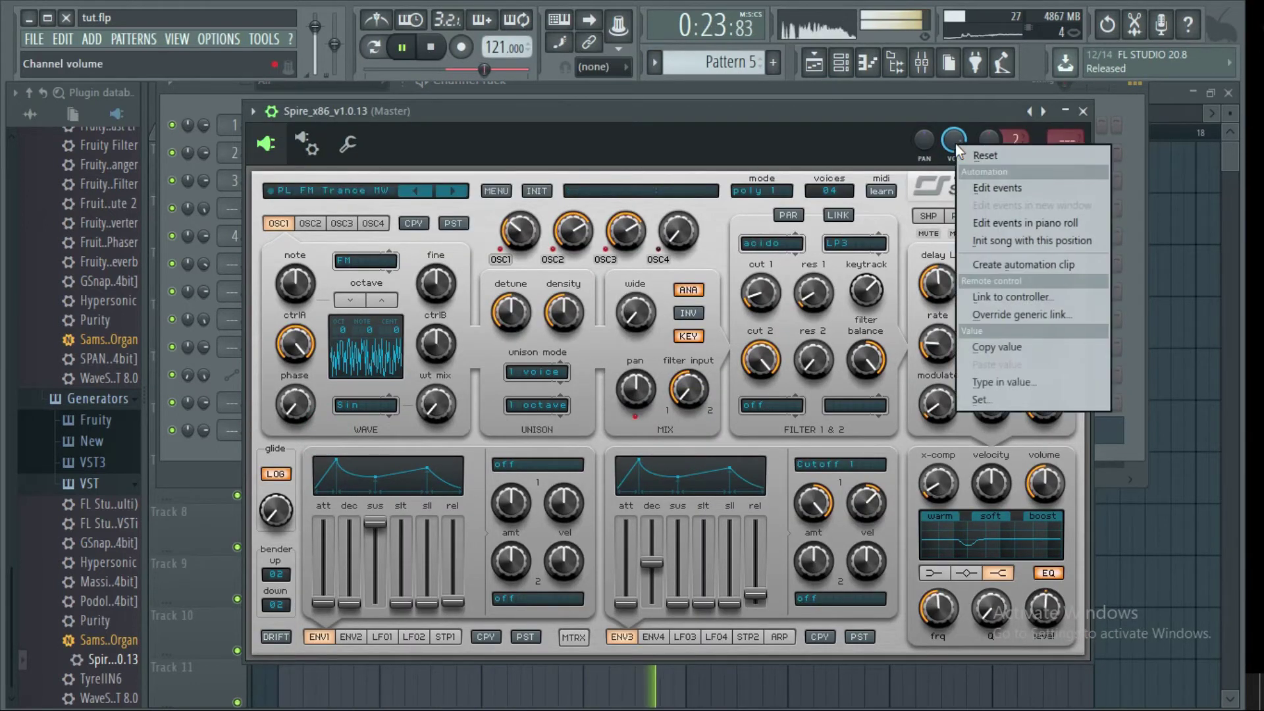
click(979, 263)
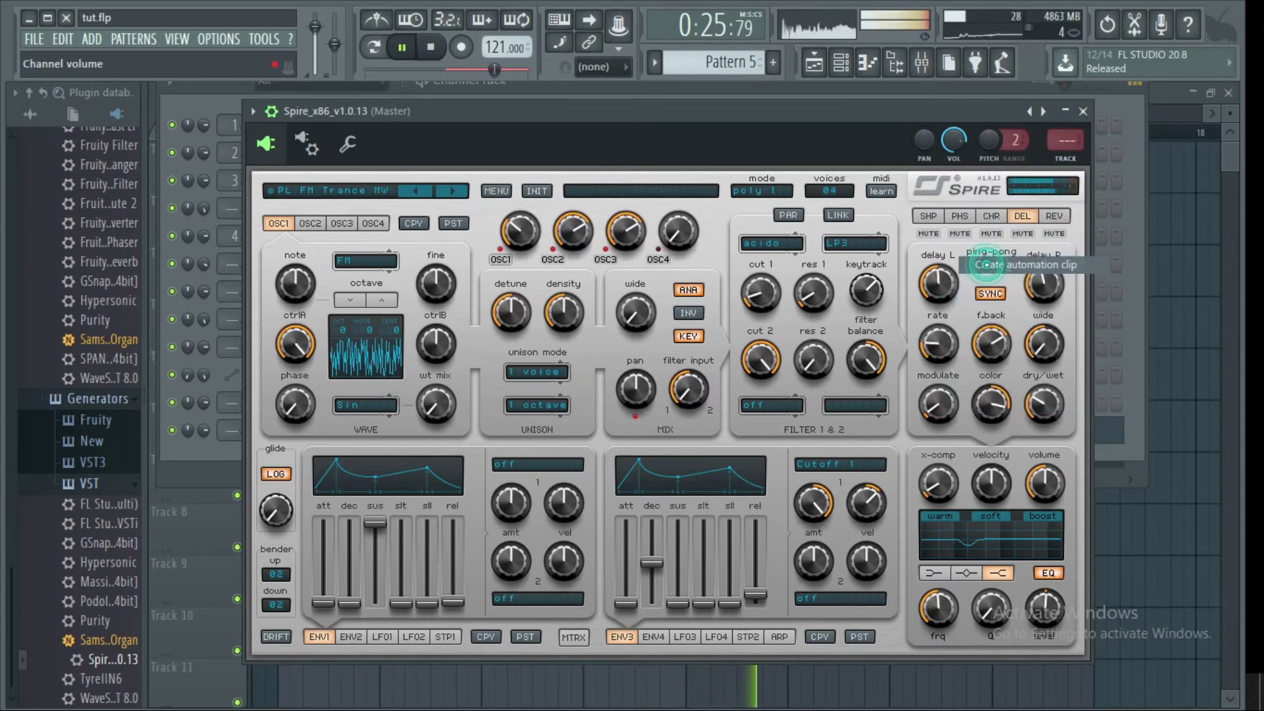
click(823, 74)
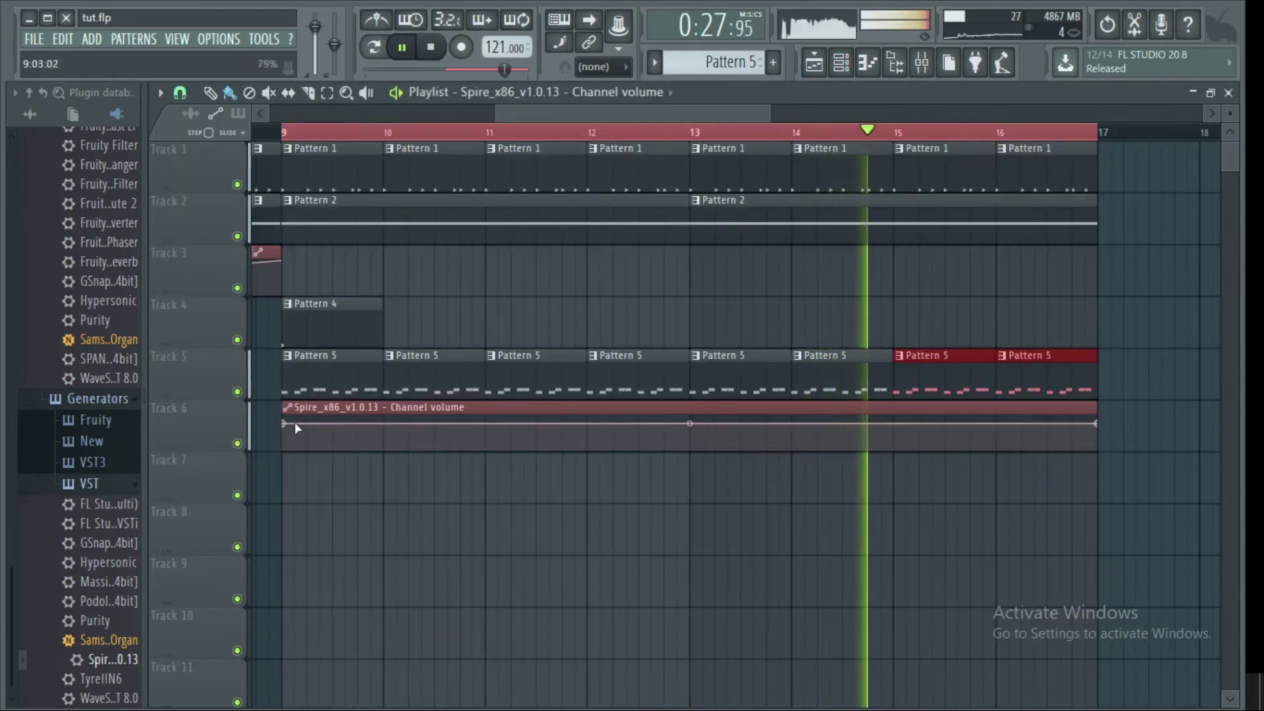
drag(283, 425, 285, 479)
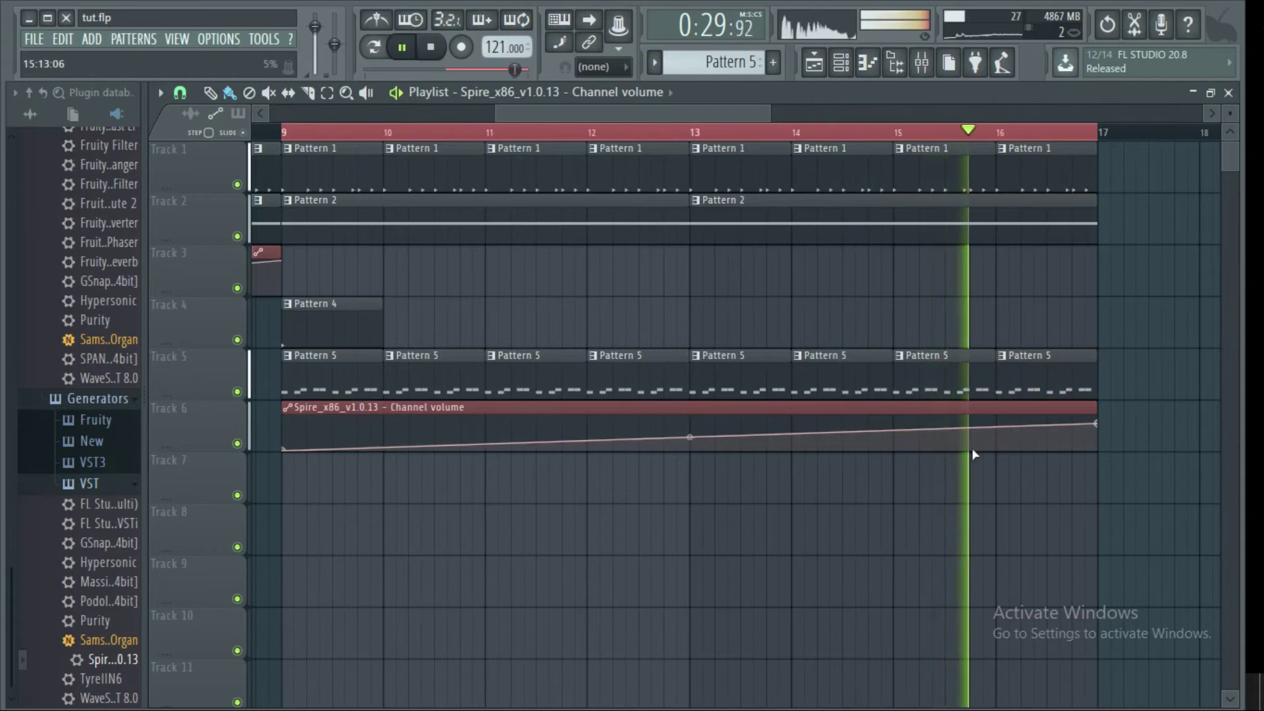
drag(1096, 424, 1097, 416)
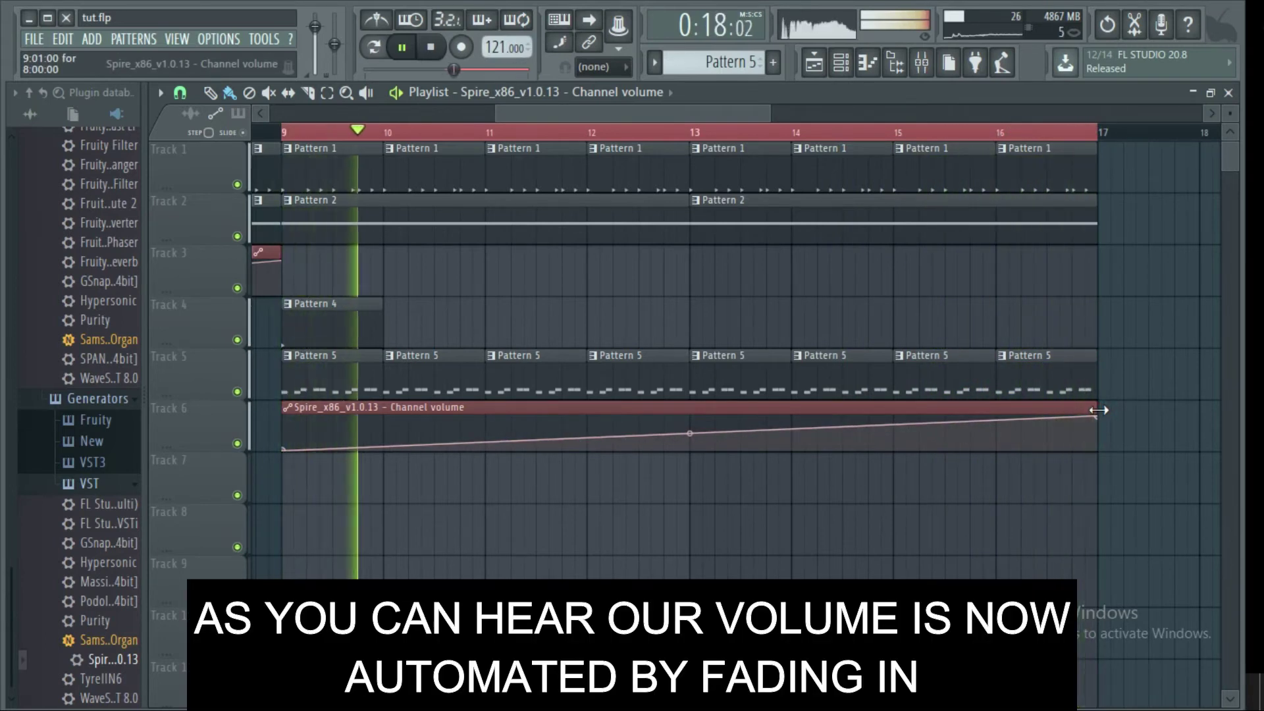
drag(689, 433, 690, 425)
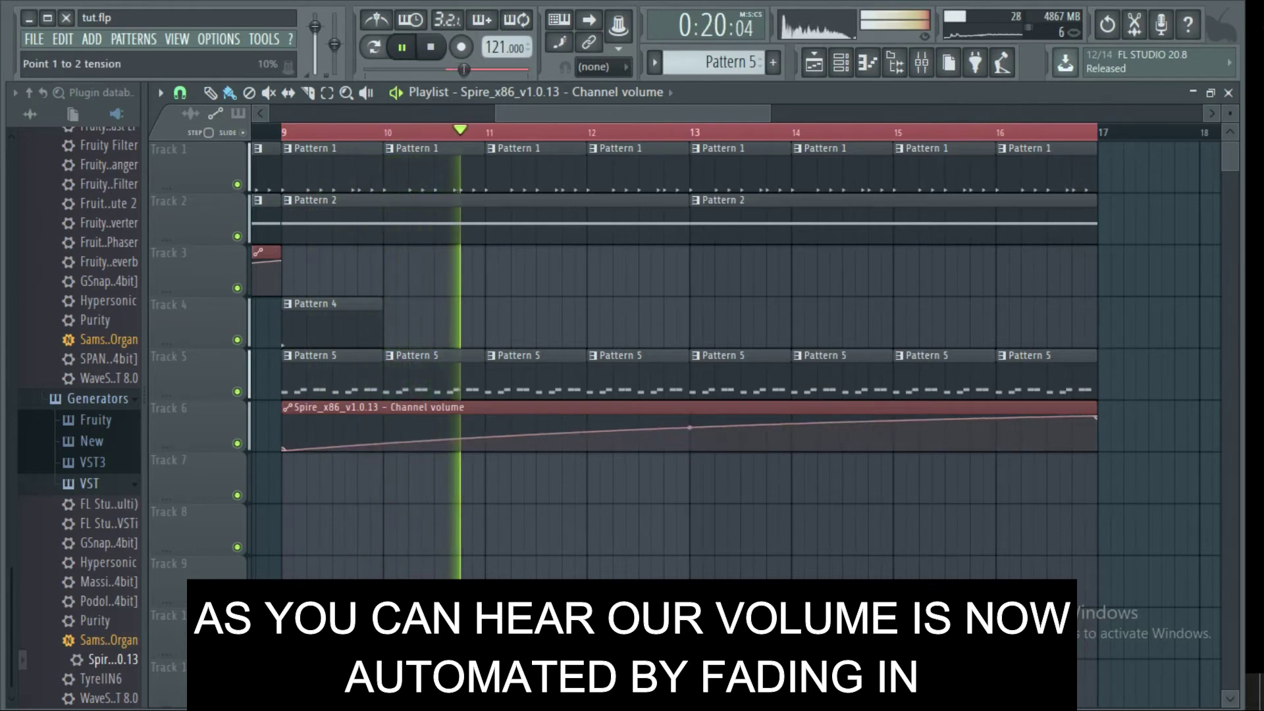
drag(600, 114, 642, 113)
Save the project tut_2.flp
click(31, 40)
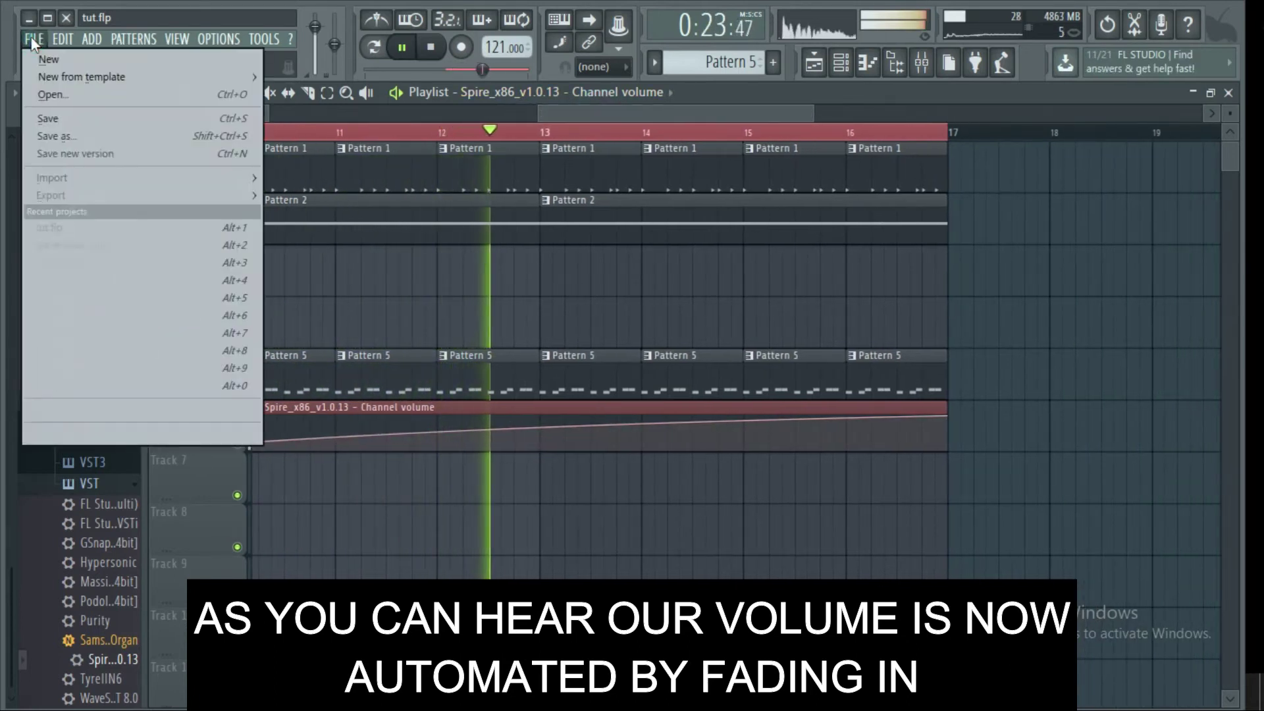
click(42, 119)
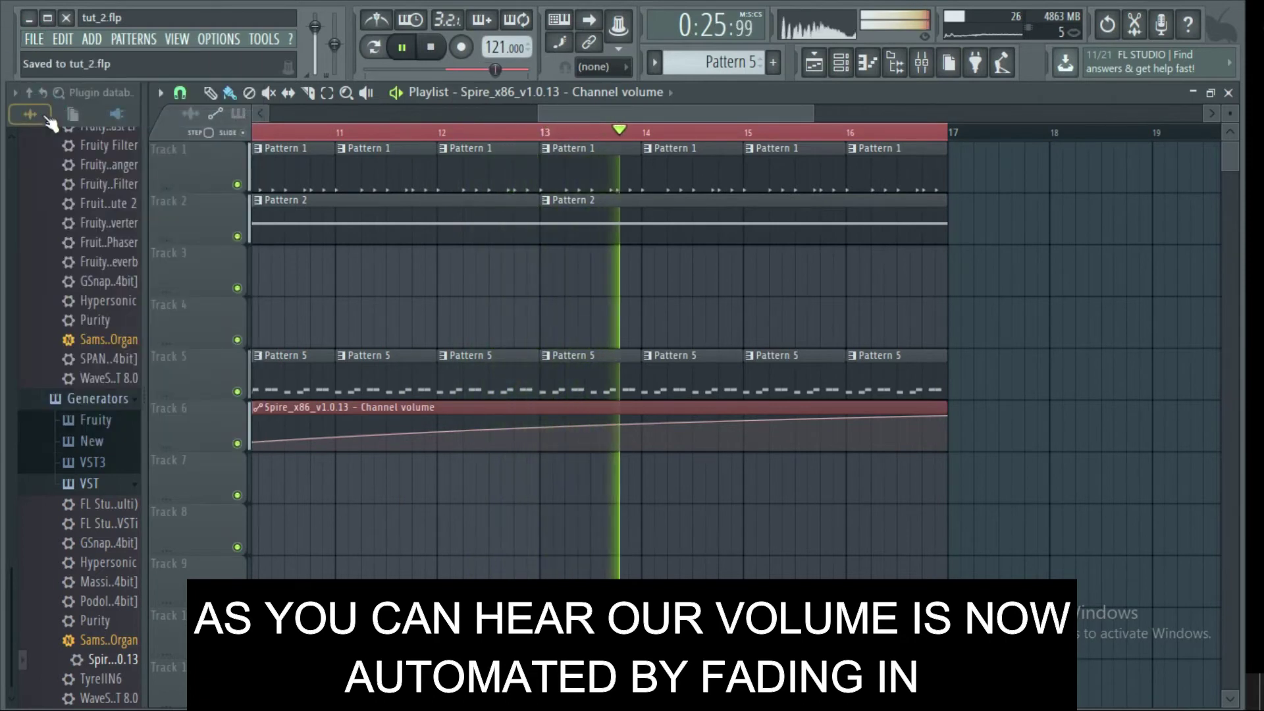
drag(689, 114, 635, 123)
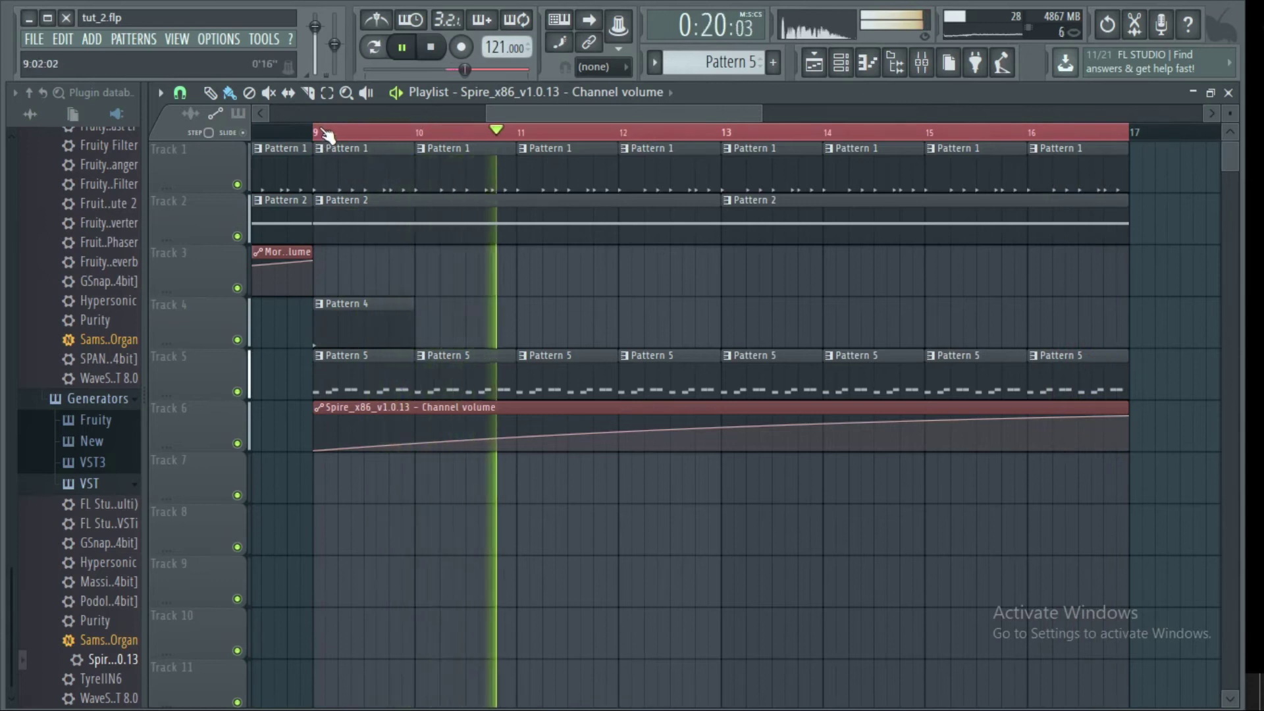
Duplicate all clips after bar 17 and delete the copied Spire volume automation clip
key(ctrl+a)
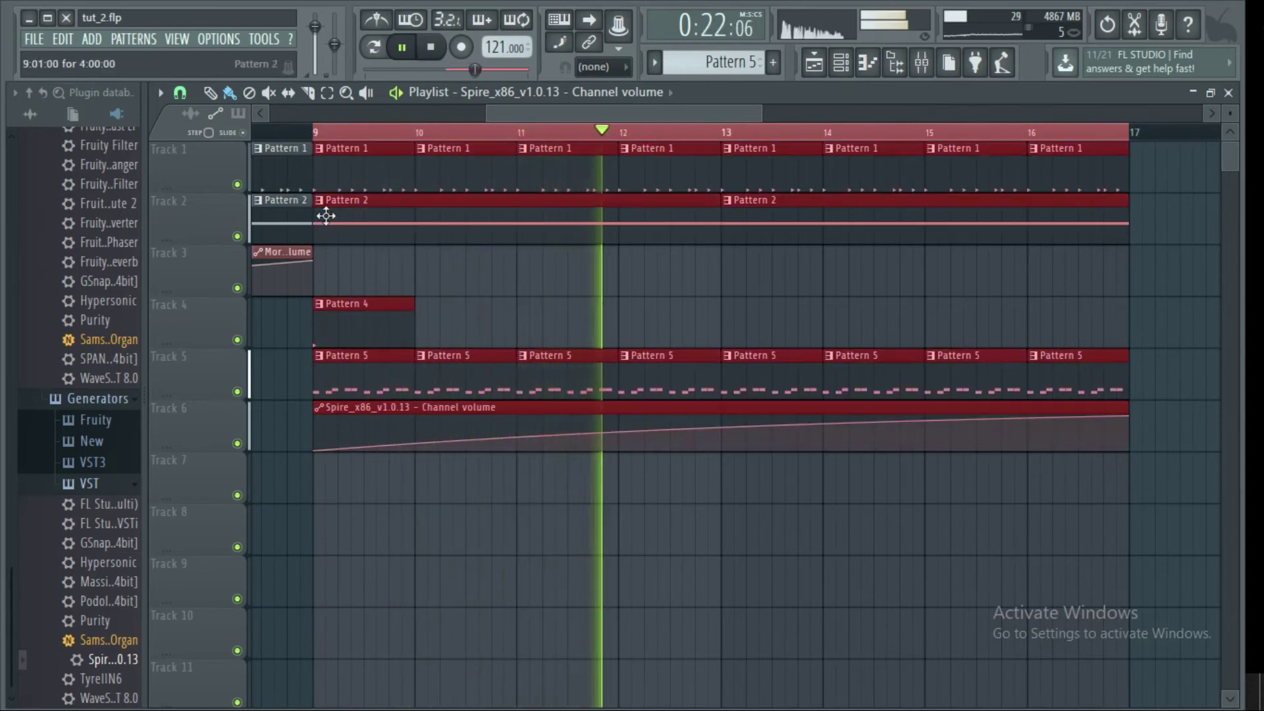
key(ctrl+b)
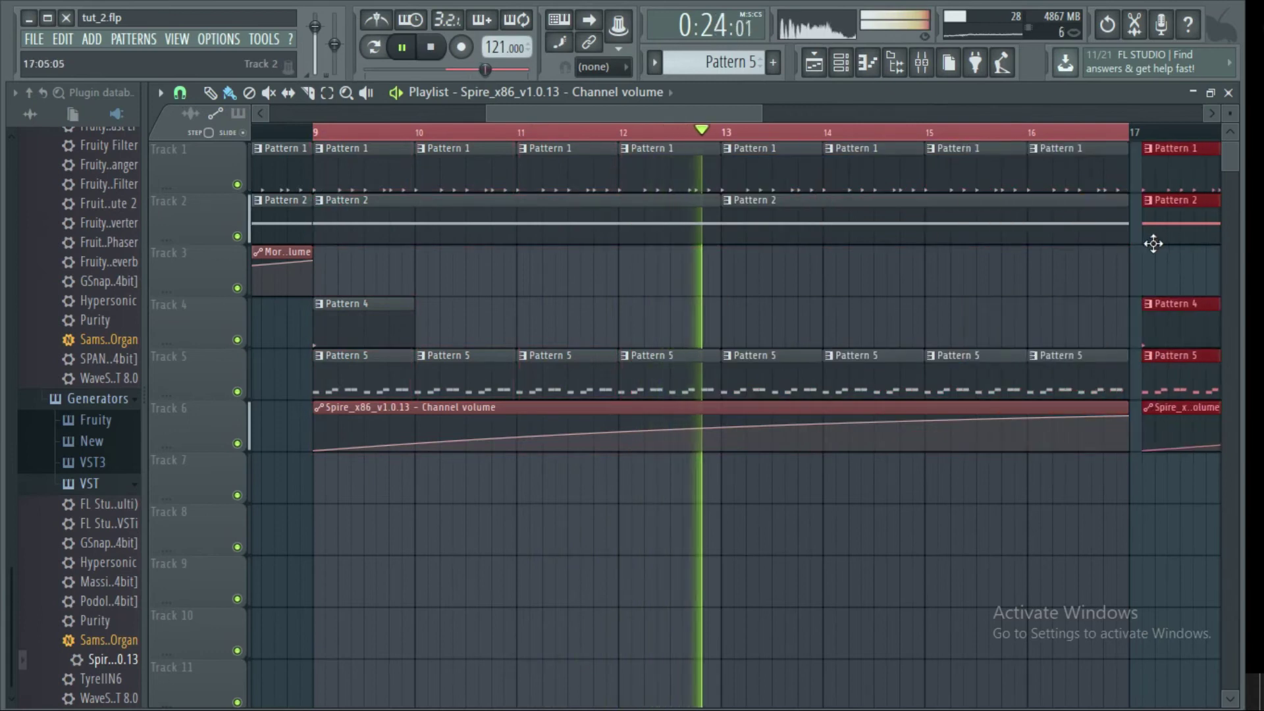
drag(650, 114, 789, 115)
right_click(710, 411)
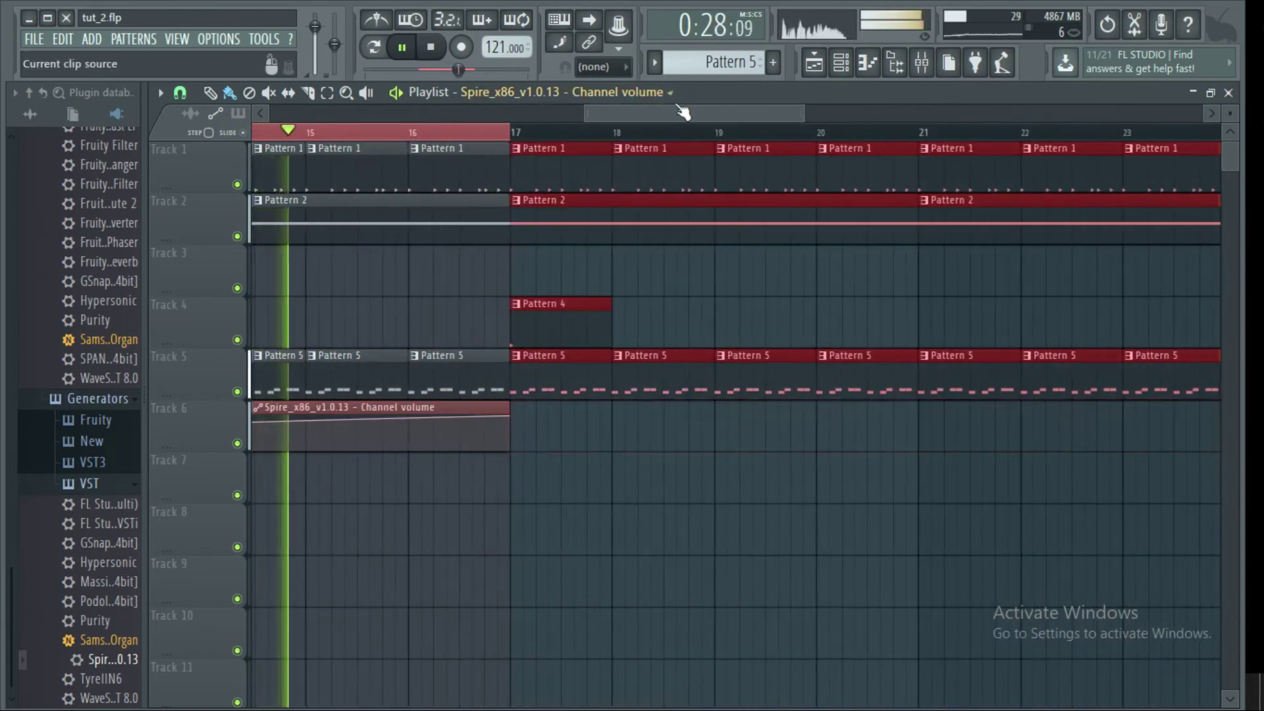
drag(692, 114, 816, 114)
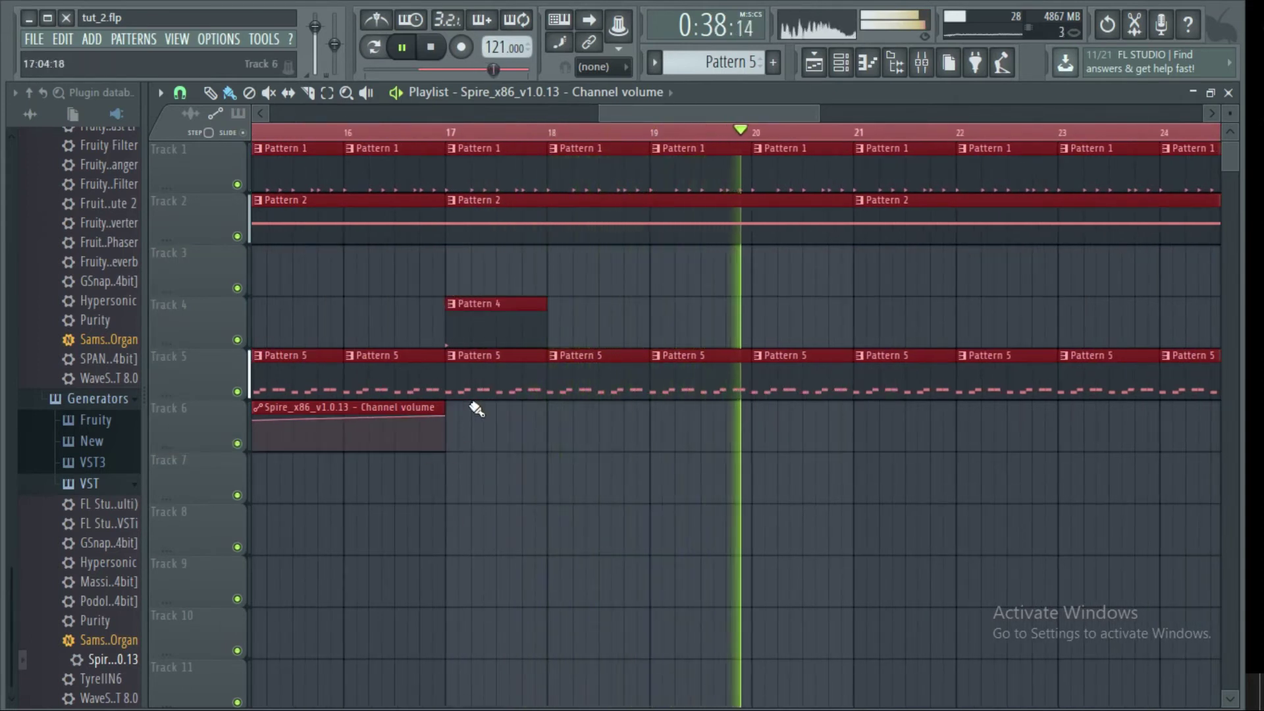
click(453, 140)
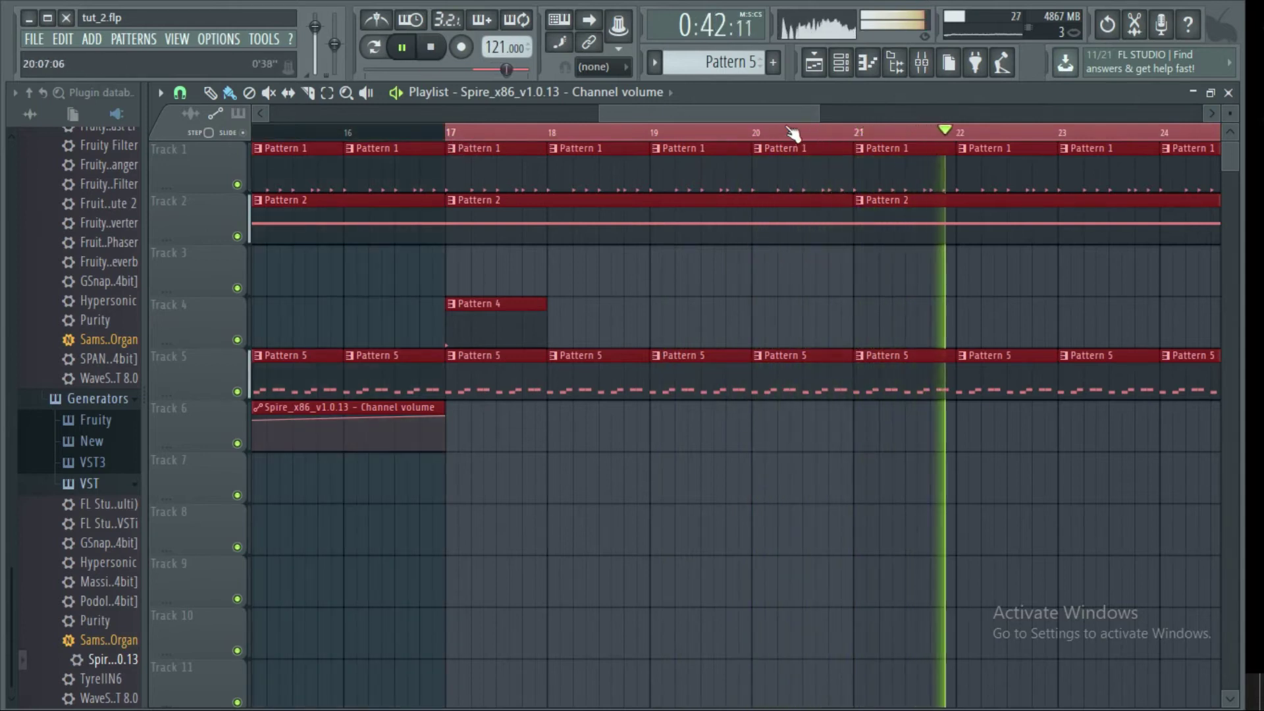
drag(757, 114, 845, 114)
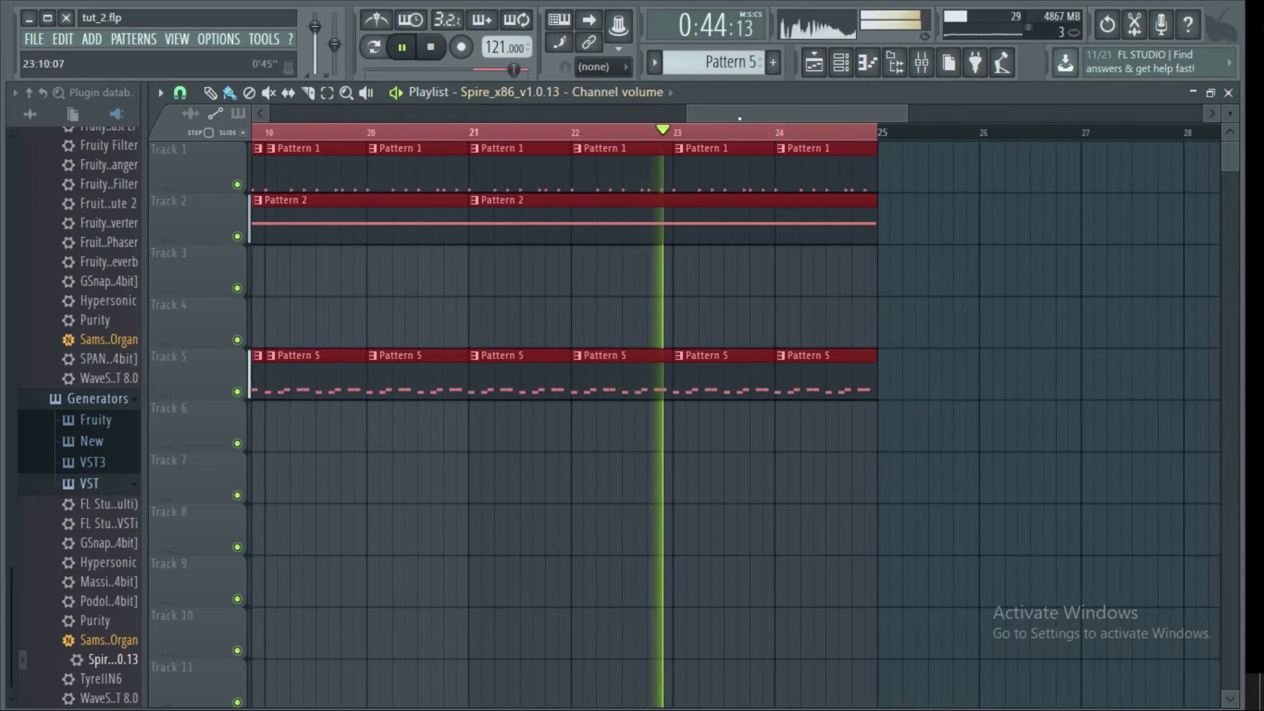
drag(743, 113, 611, 113)
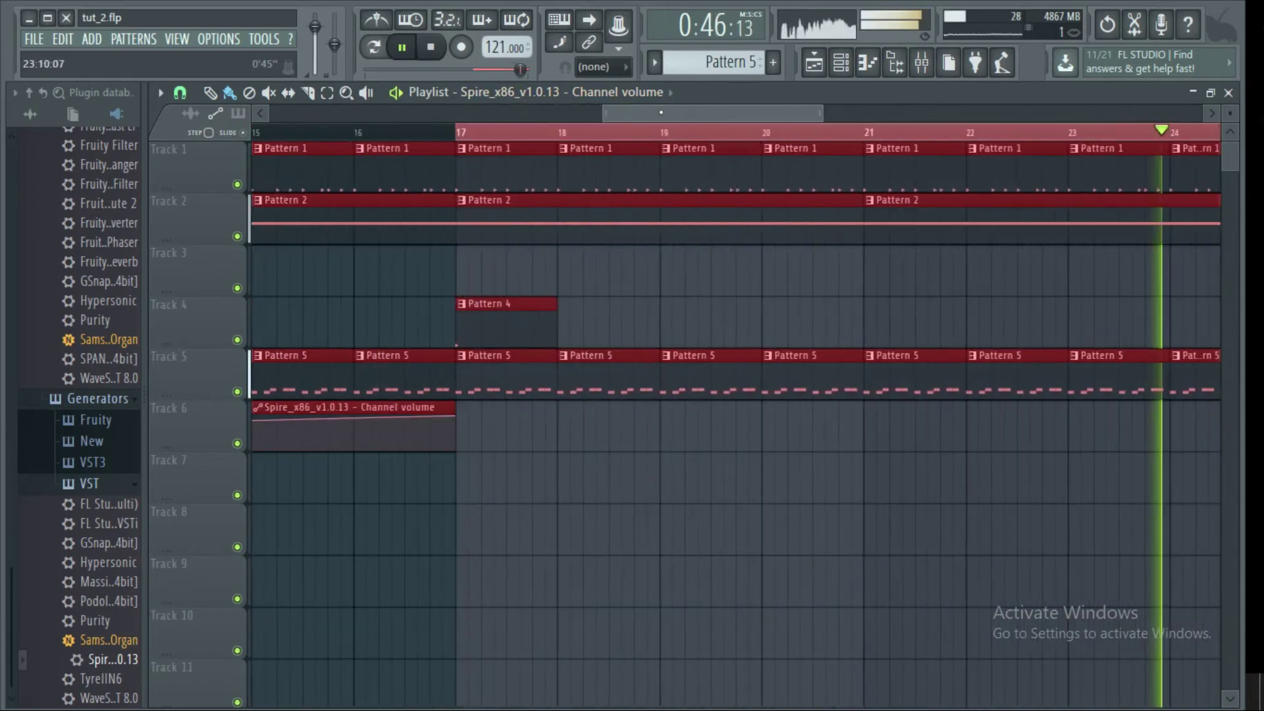
From Spire's Browse parameters list, create a flt1_cut automation clip on Track 3 spanning bars 17–25
click(832, 66)
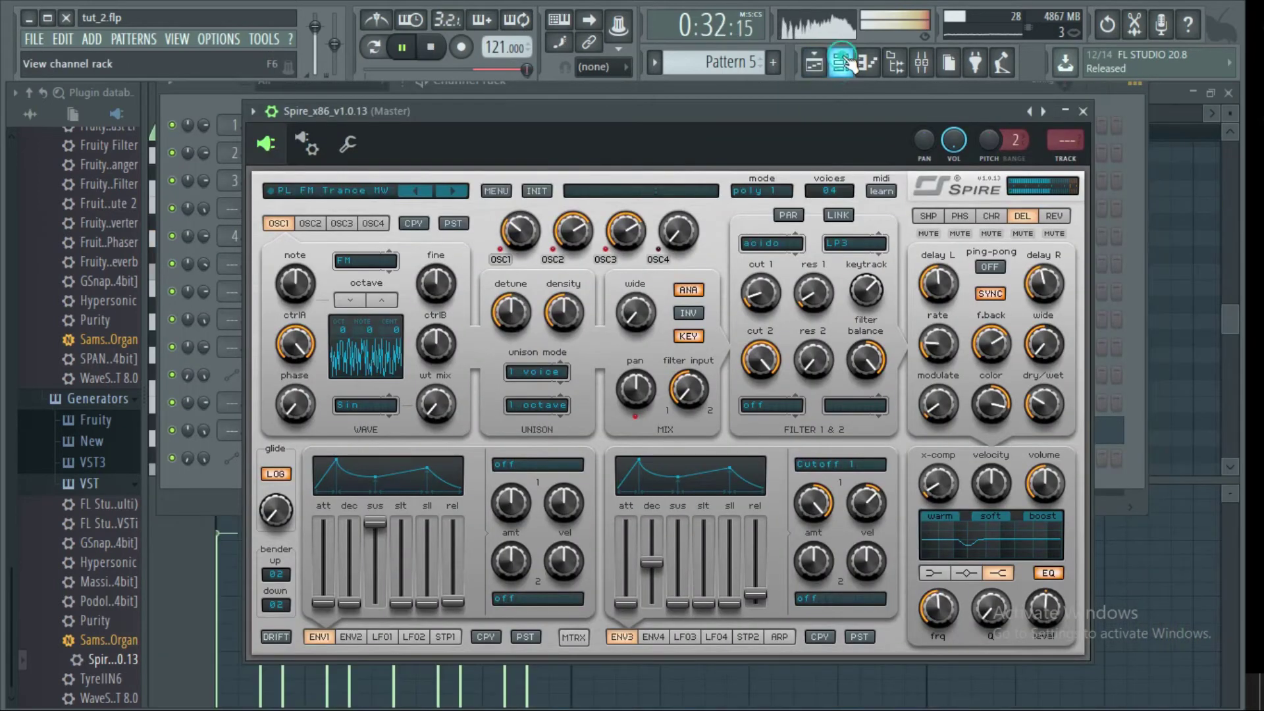
click(840, 62)
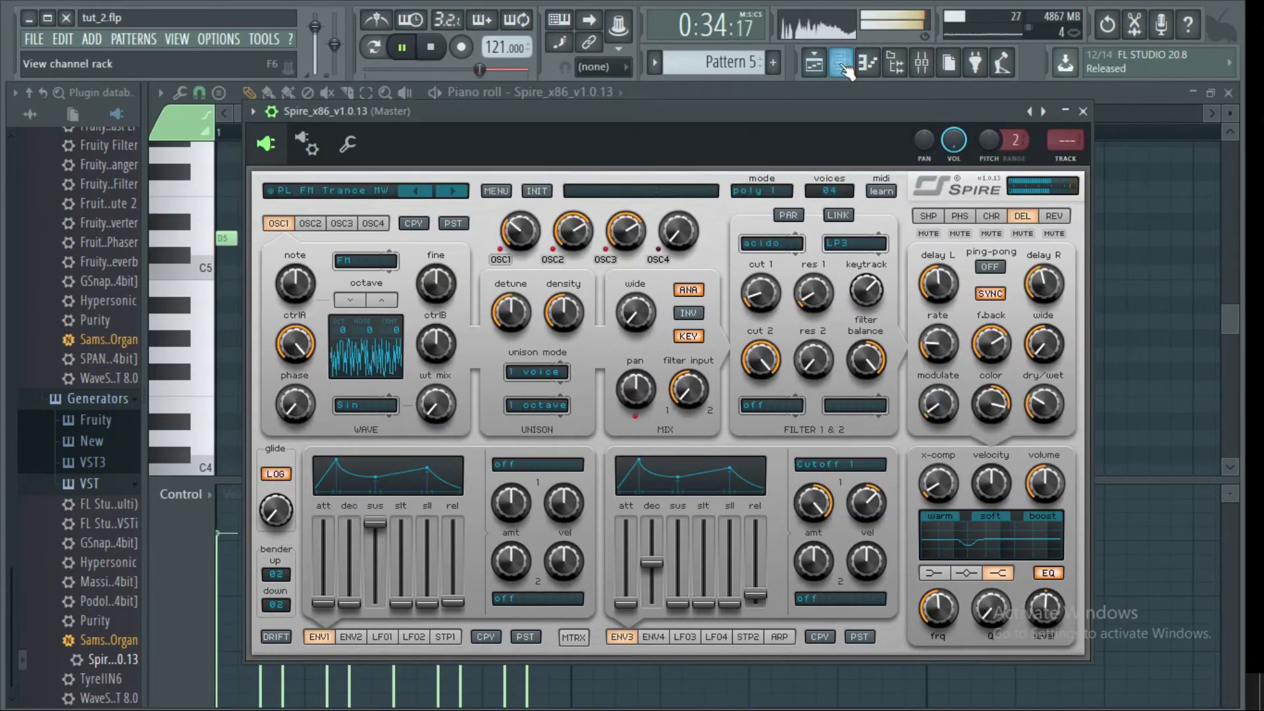
click(841, 64)
click(841, 63)
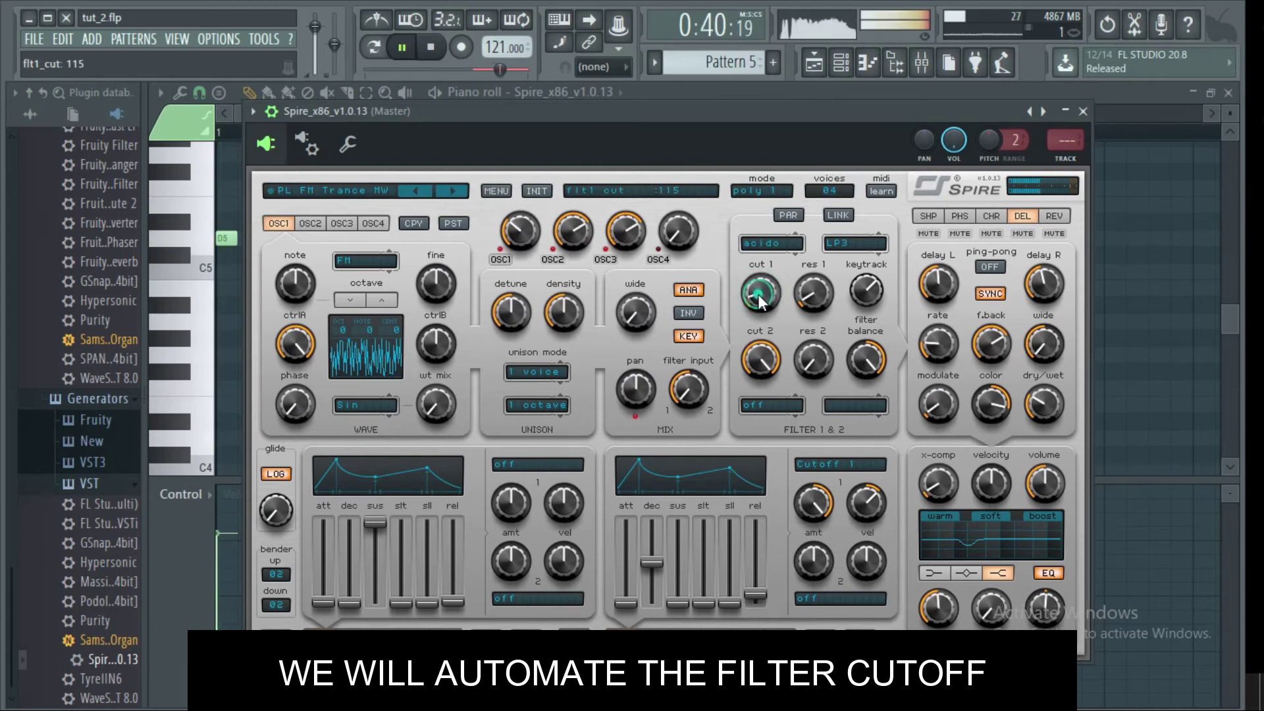
click(253, 111)
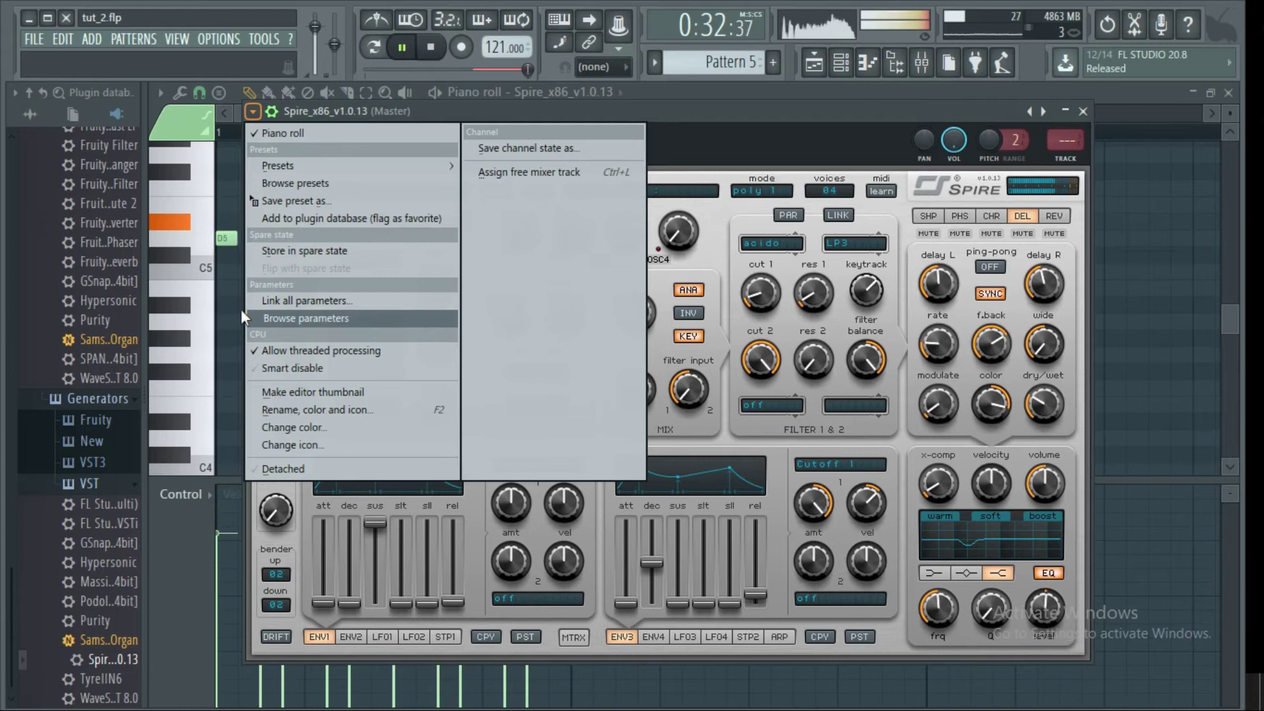
click(310, 319)
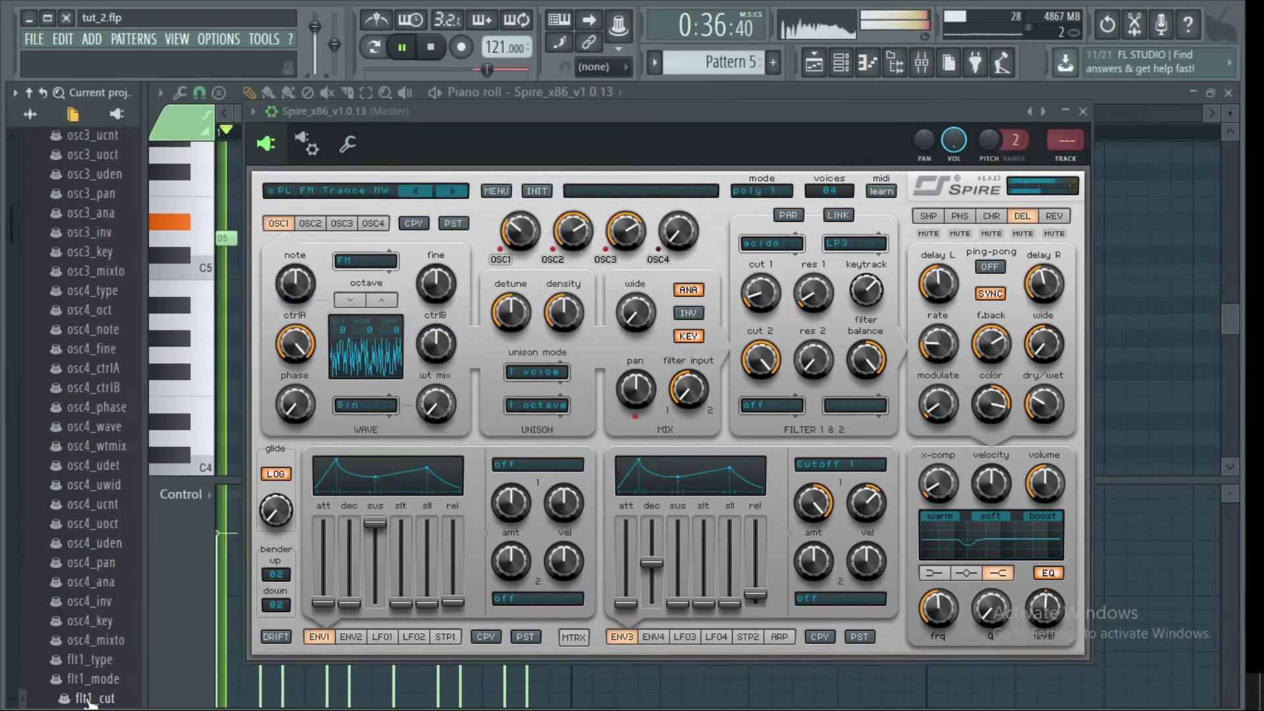
right_click(89, 703)
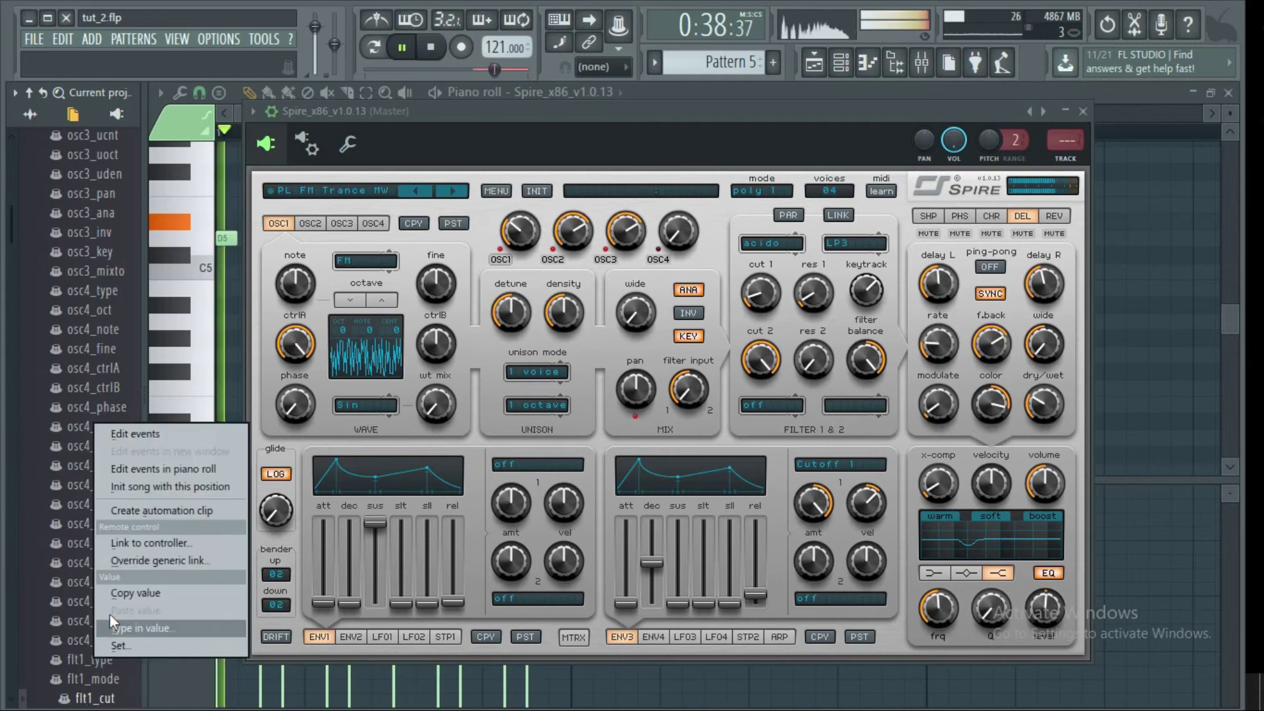
click(177, 512)
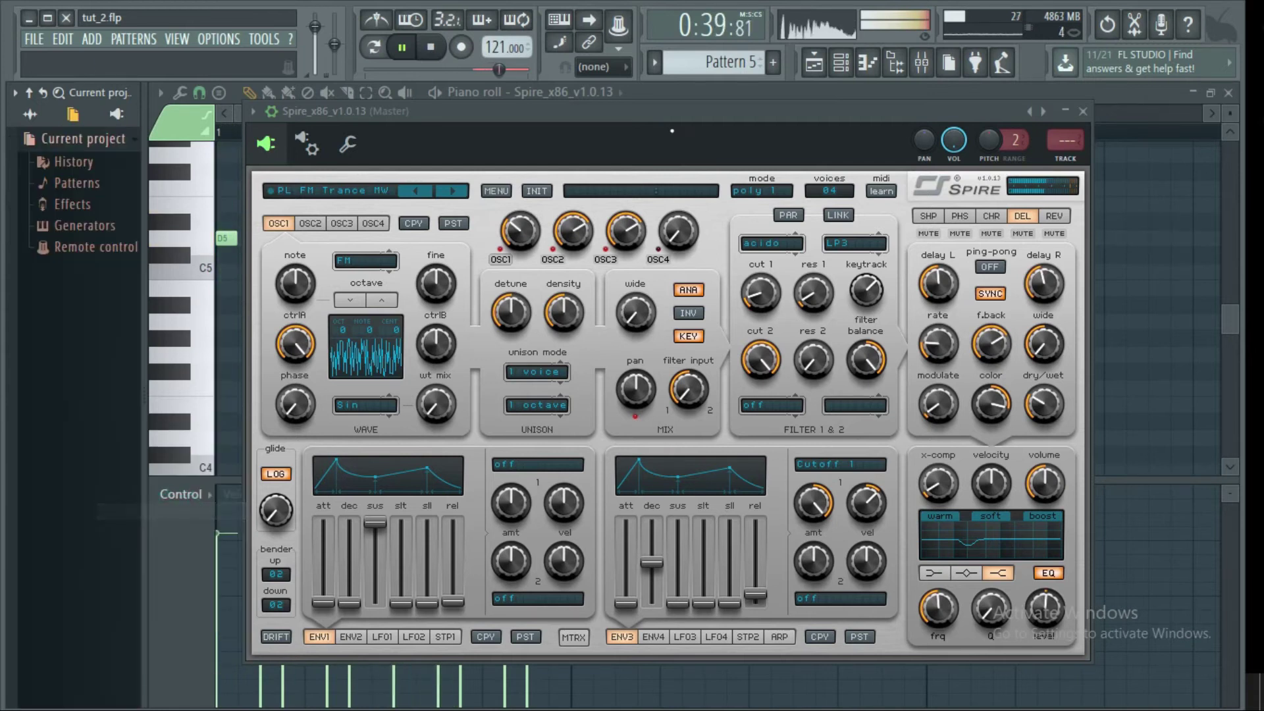
click(840, 62)
click(815, 64)
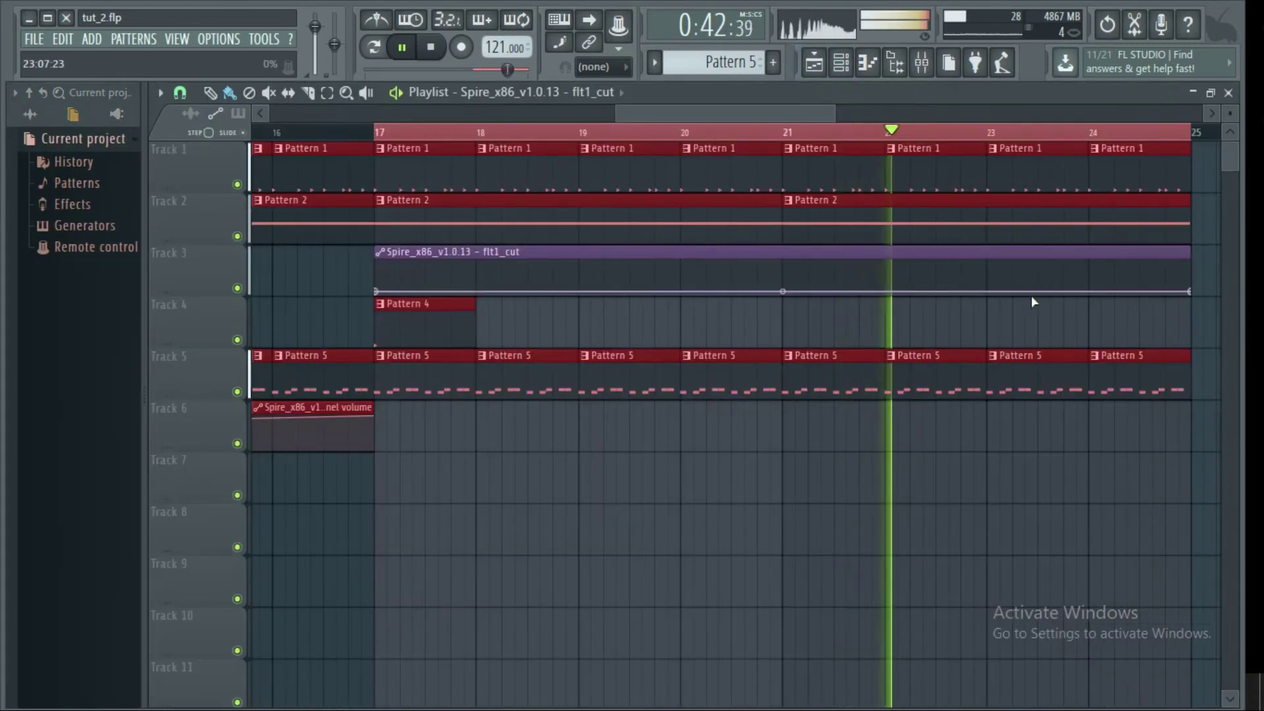
Raise the flt1_cut clip's end point and bend the ramp into a gentle upward curve
drag(1194, 291, 1199, 282)
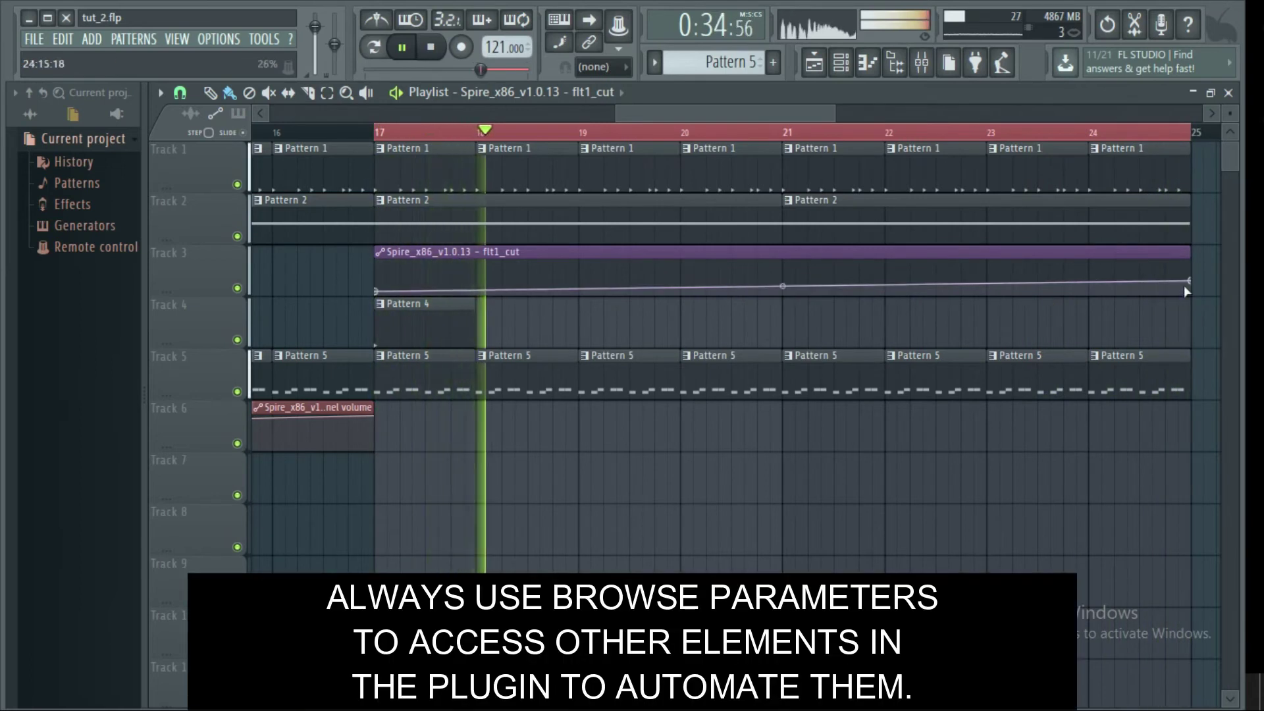
drag(1195, 281, 1199, 277)
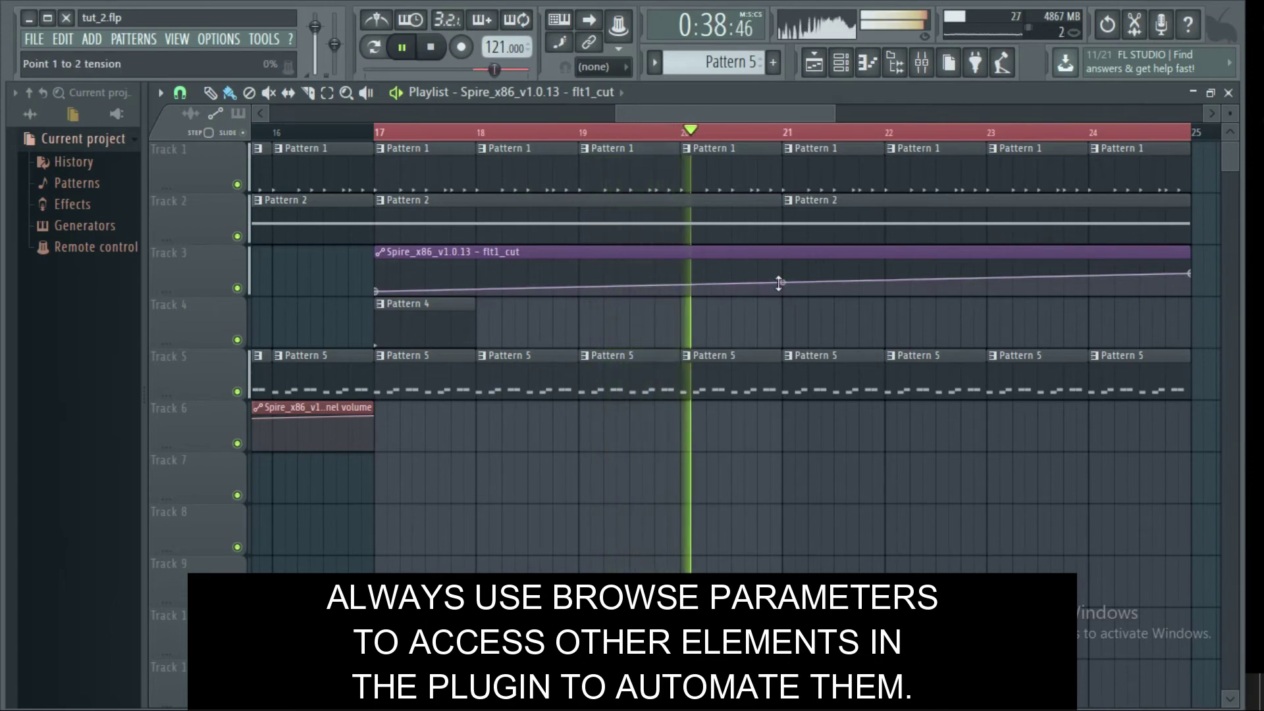
drag(782, 283, 782, 288)
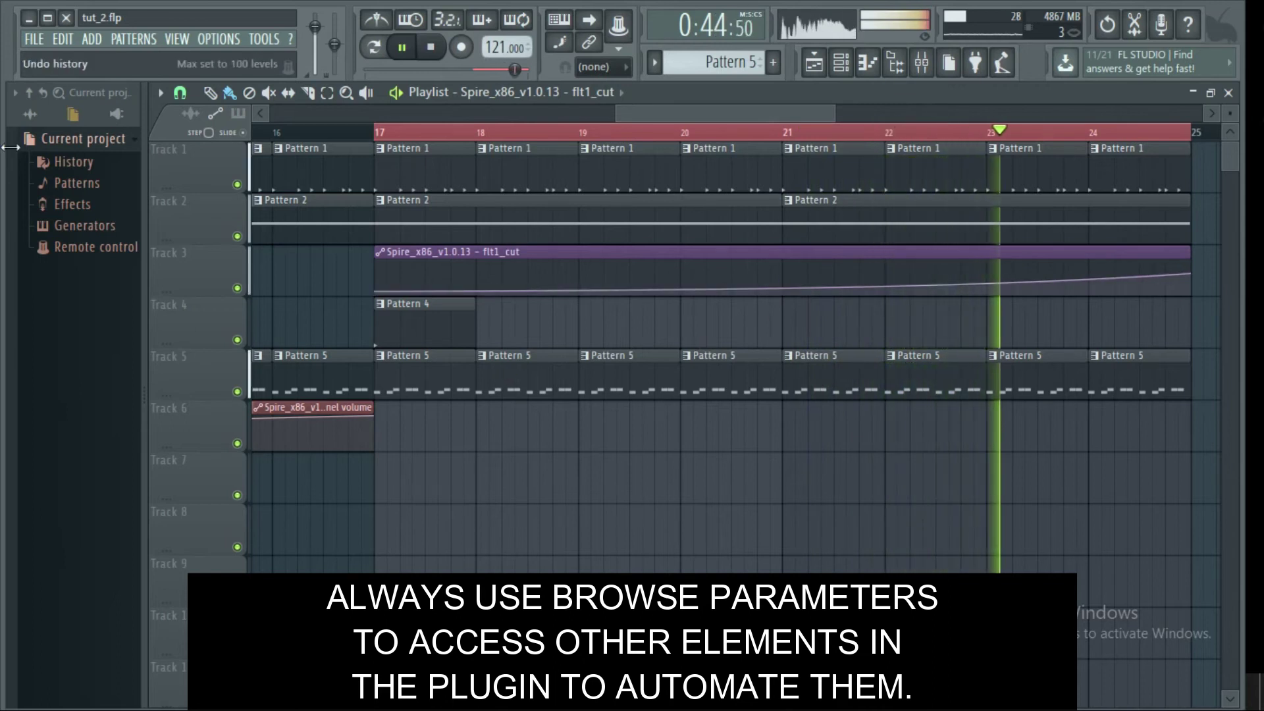
Save tut_2.flp, switch the browser to Packs, and save the project again
click(36, 44)
click(38, 121)
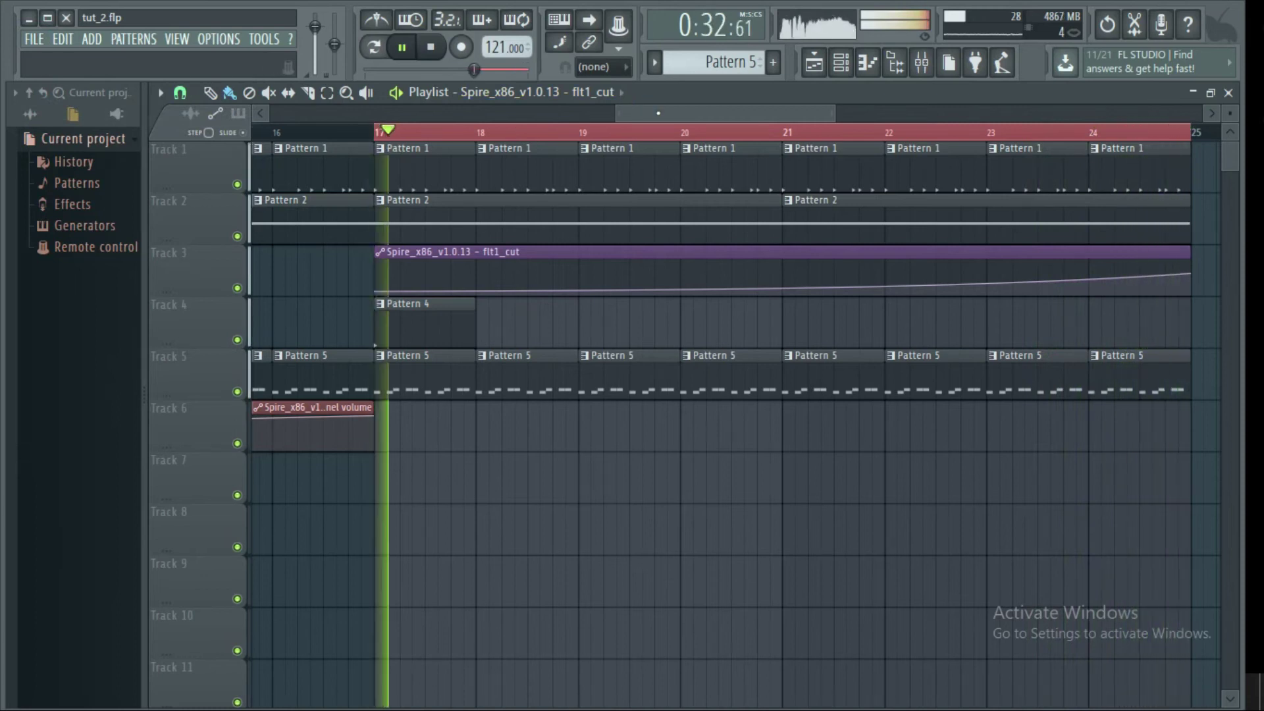
click(658, 112)
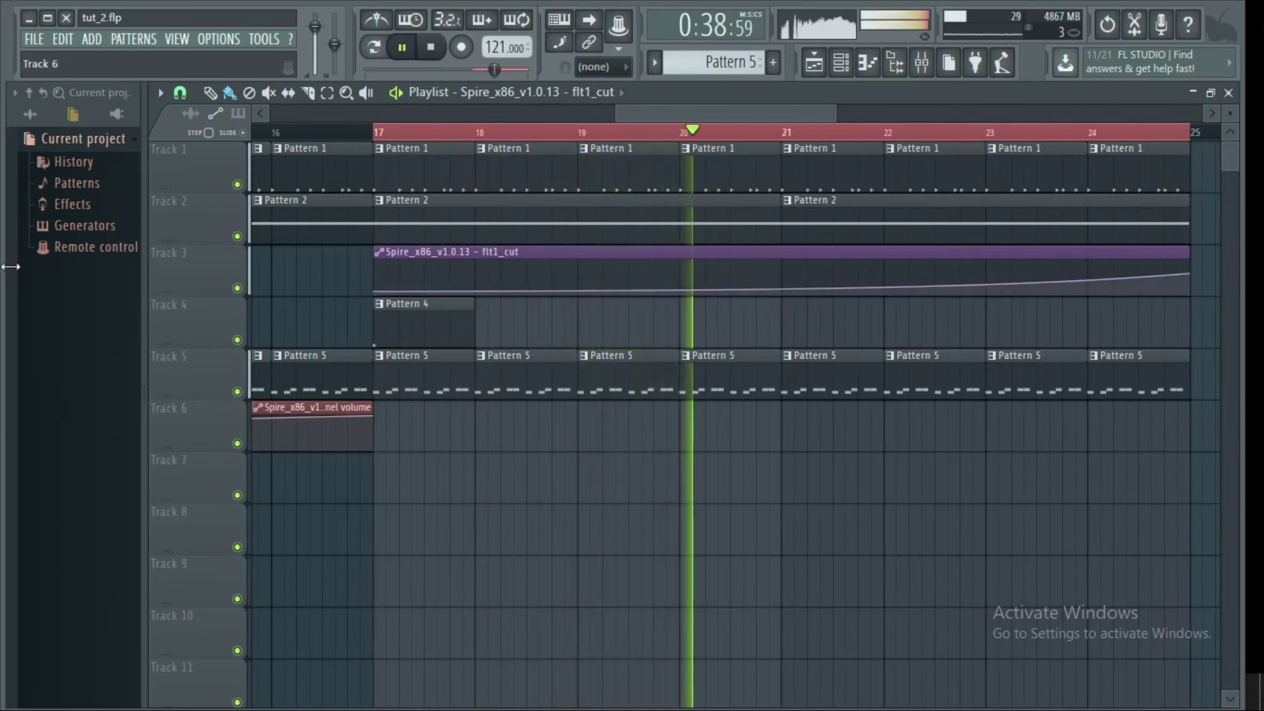
click(29, 115)
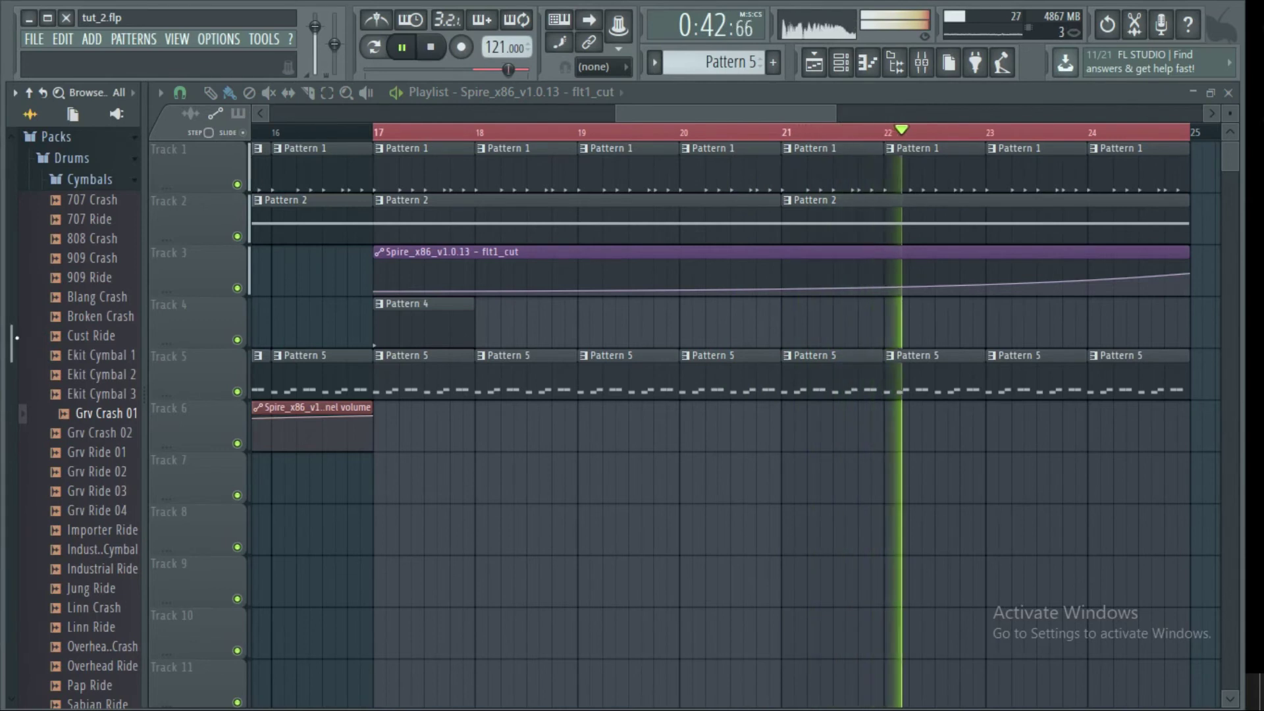
scroll(75, 422, down, 12)
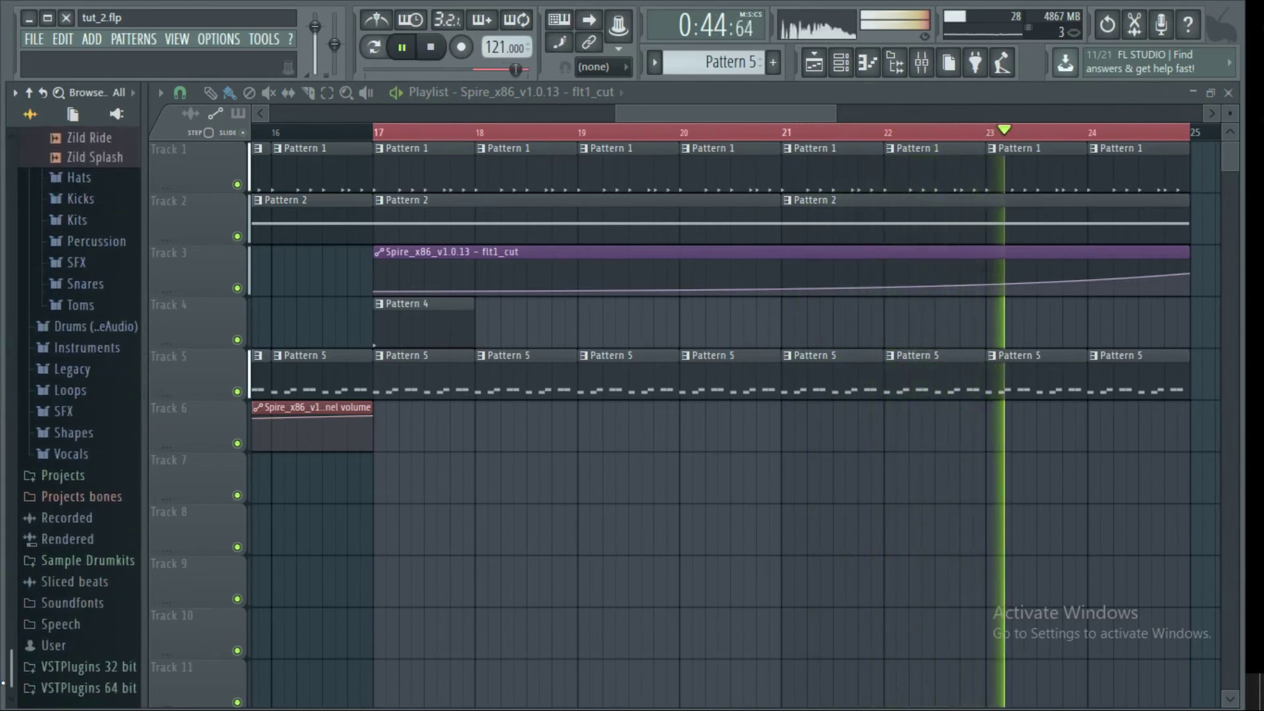
click(34, 39)
click(41, 118)
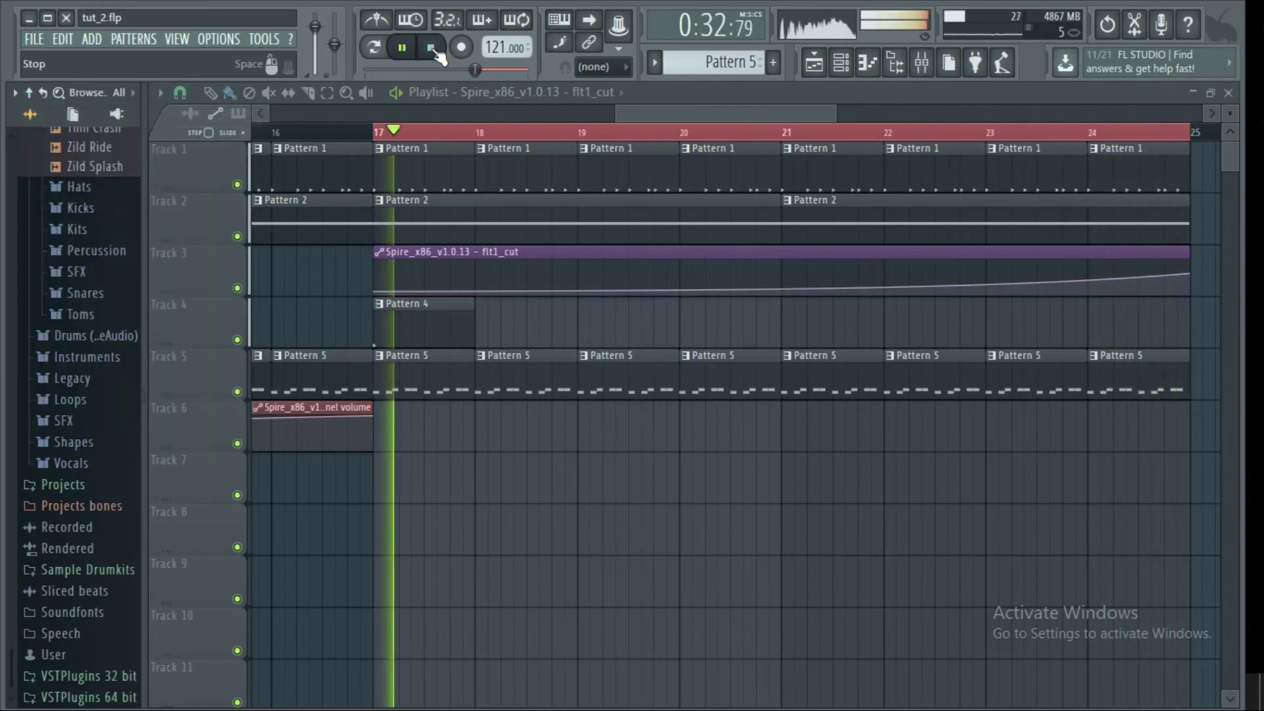
Select all clips with Ctrl+A and zoom the playlist out to show bars 1 through 25
drag(686, 112, 137, 148)
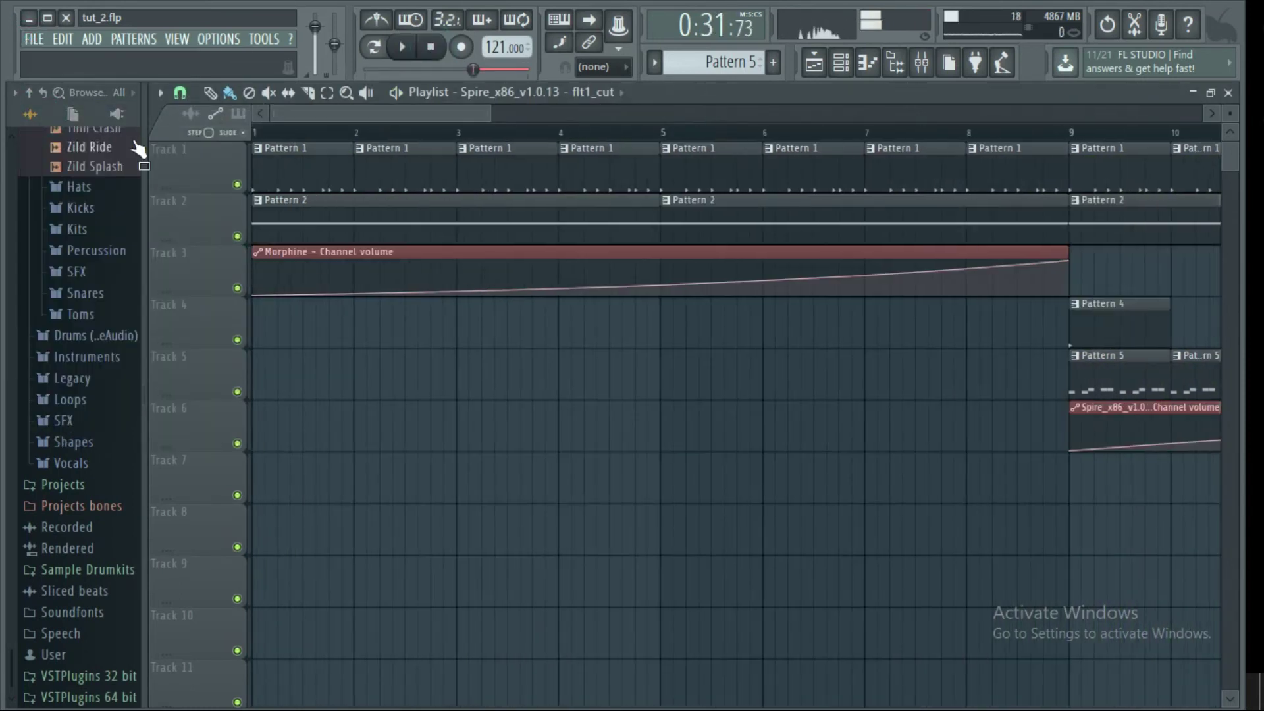
key(ctrl+a)
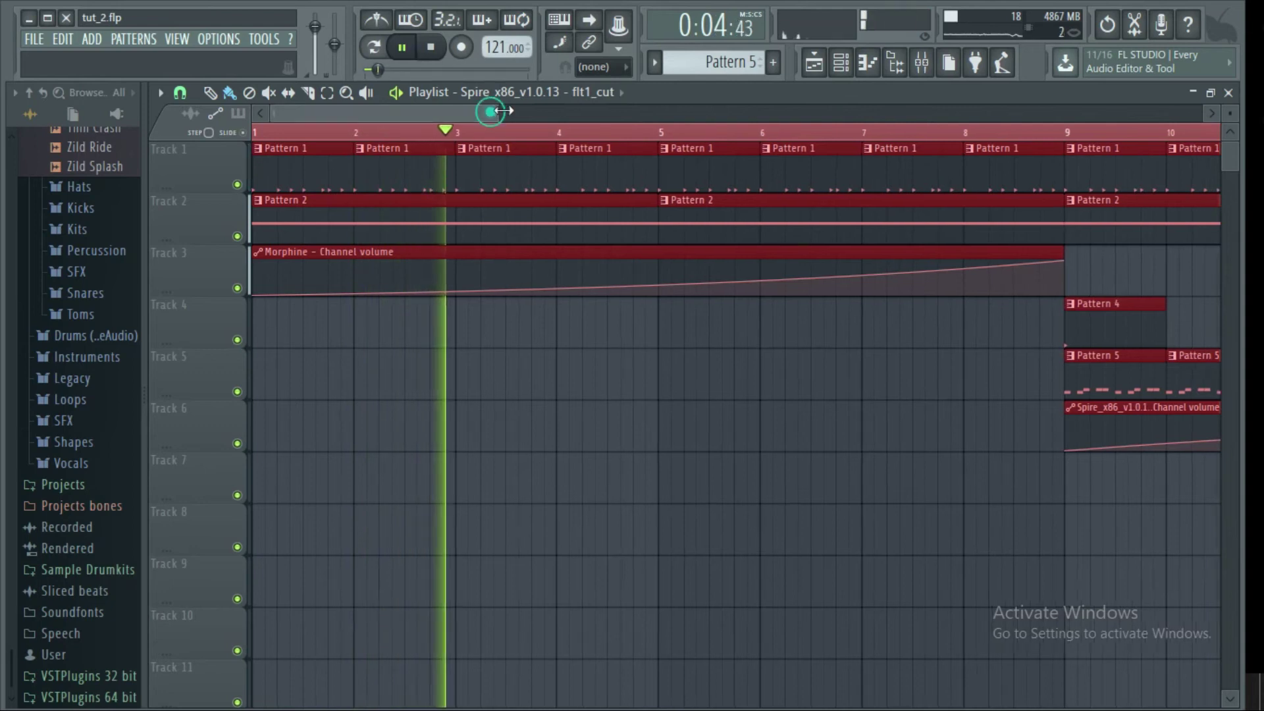
drag(490, 114, 937, 93)
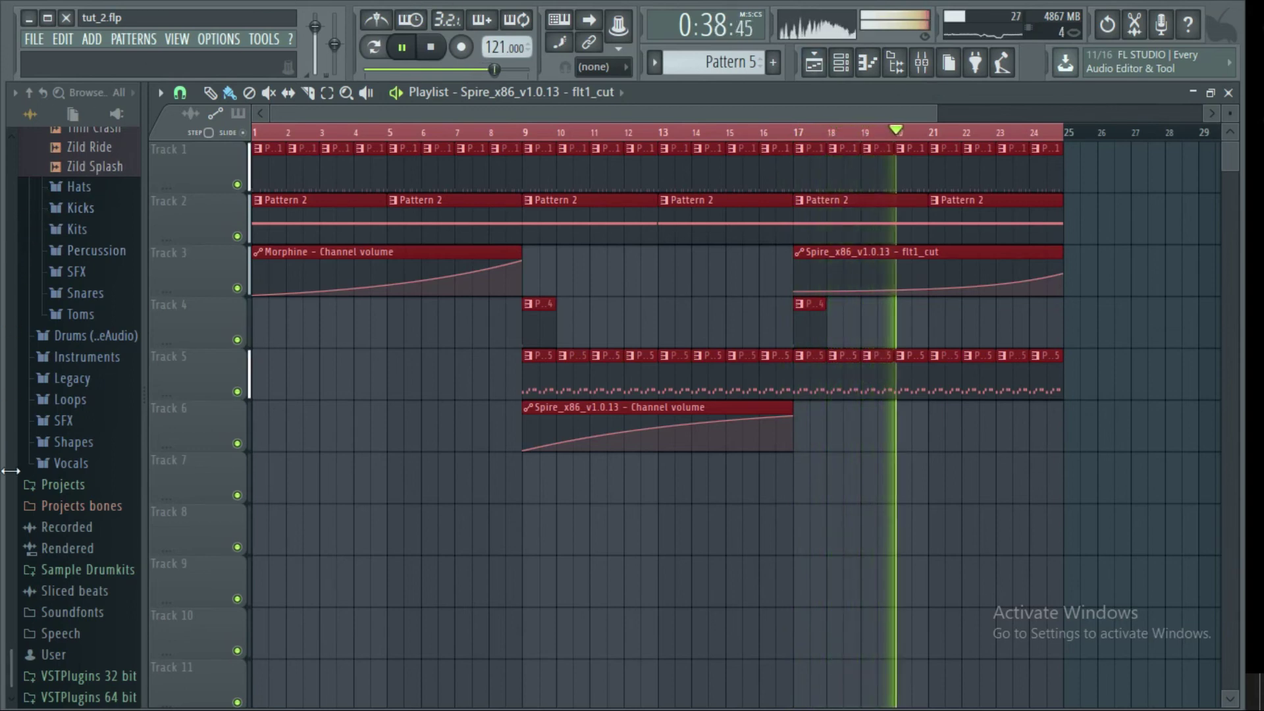
From Drums (ModeAudio) > Shakers, load Hyper HouseParty Shaker 01 into a new channel
drag(7, 663, 3, 257)
scroll(33, 198, down, 8)
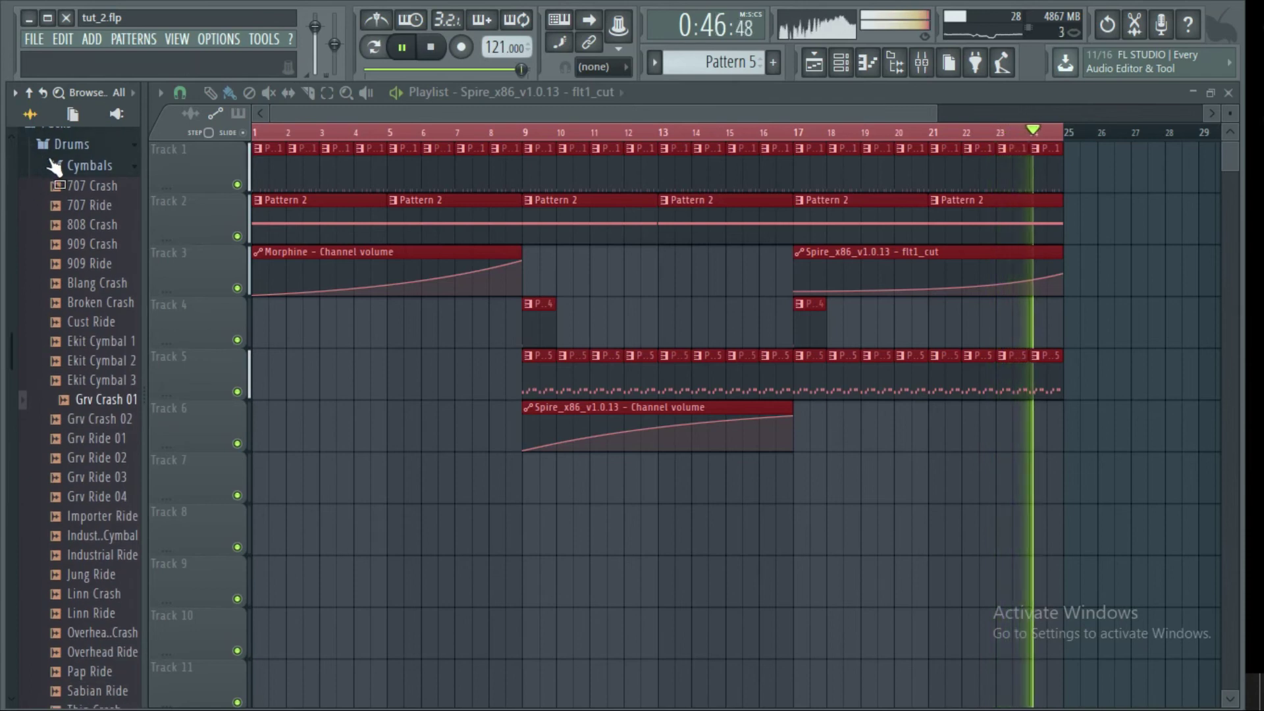
click(37, 149)
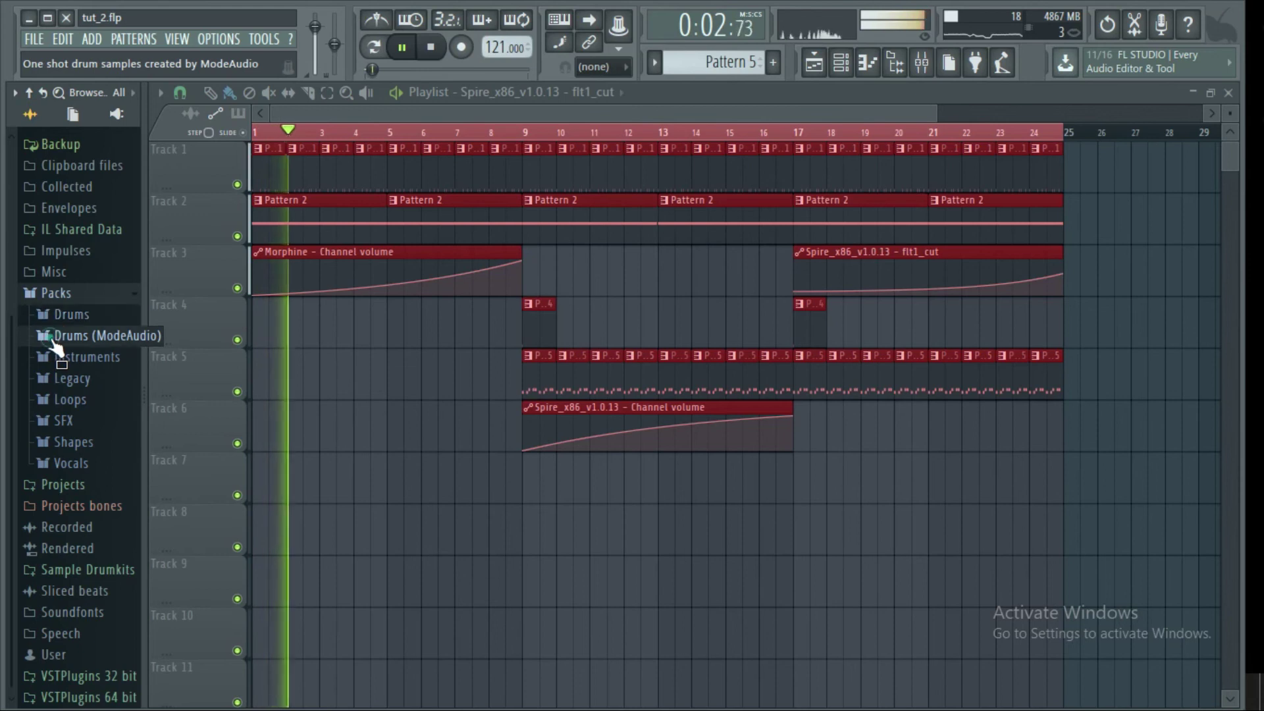
click(54, 336)
click(66, 527)
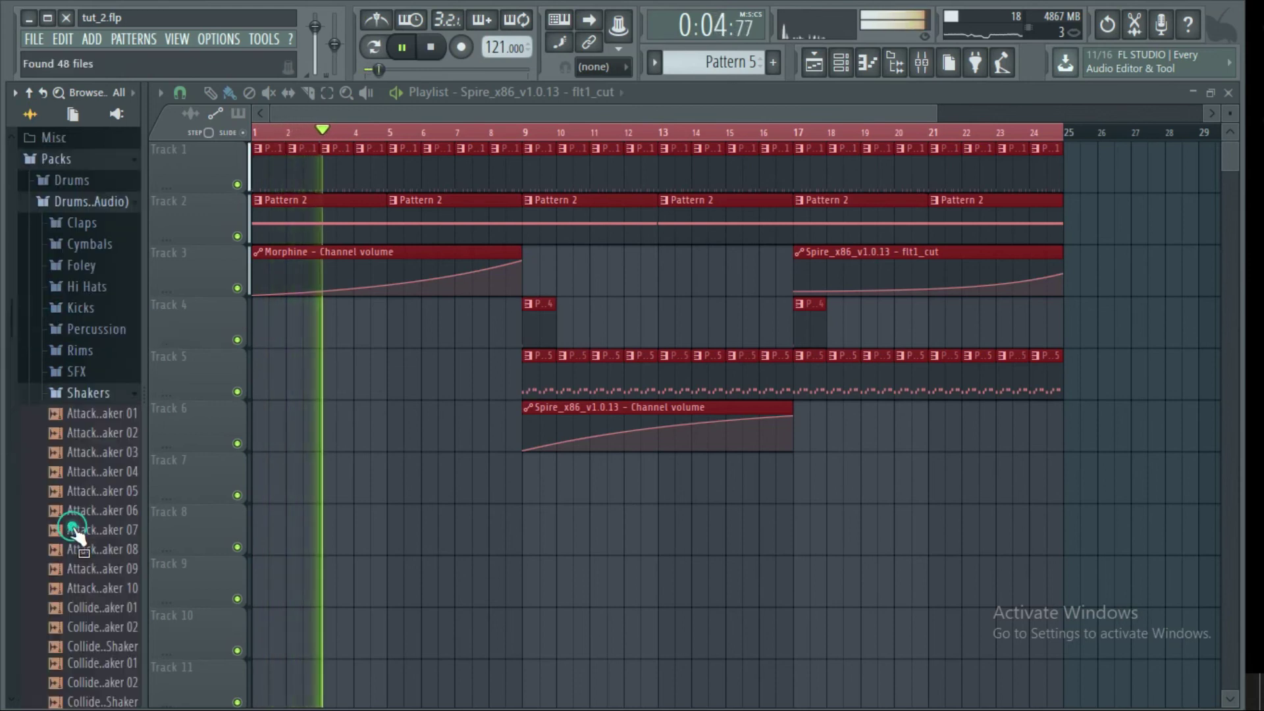
click(92, 566)
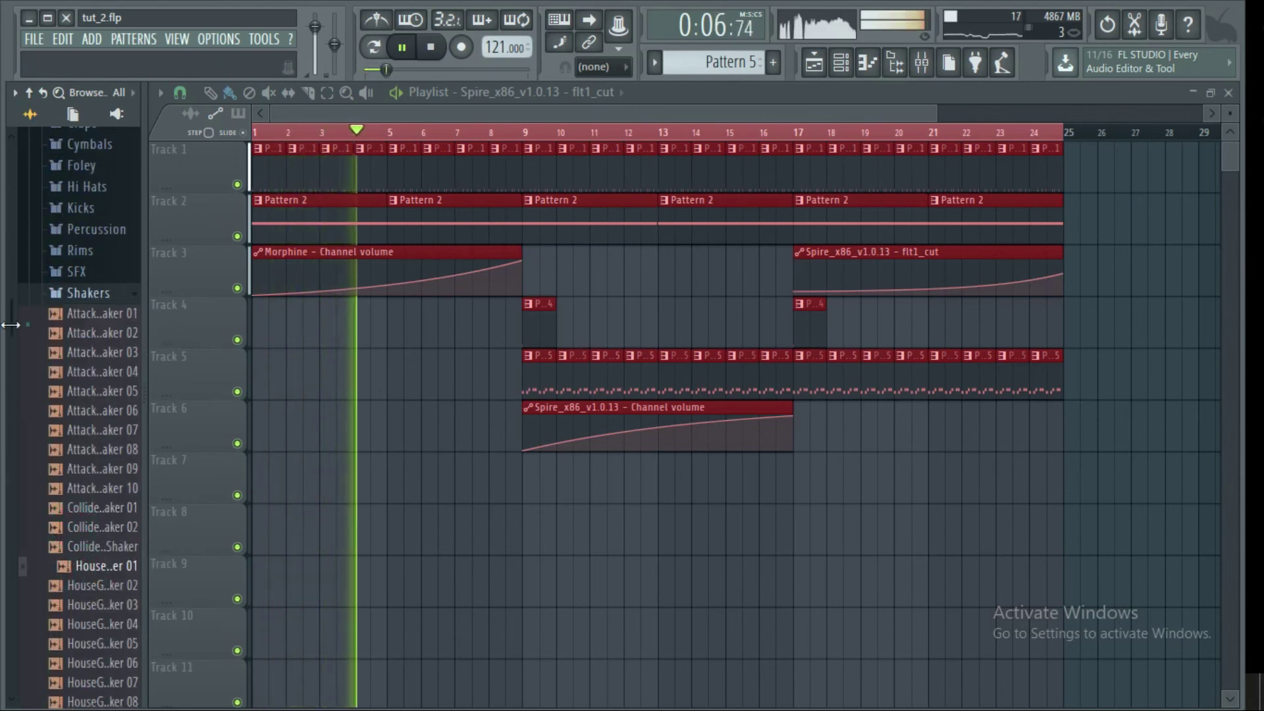
scroll(79, 428, down, 6)
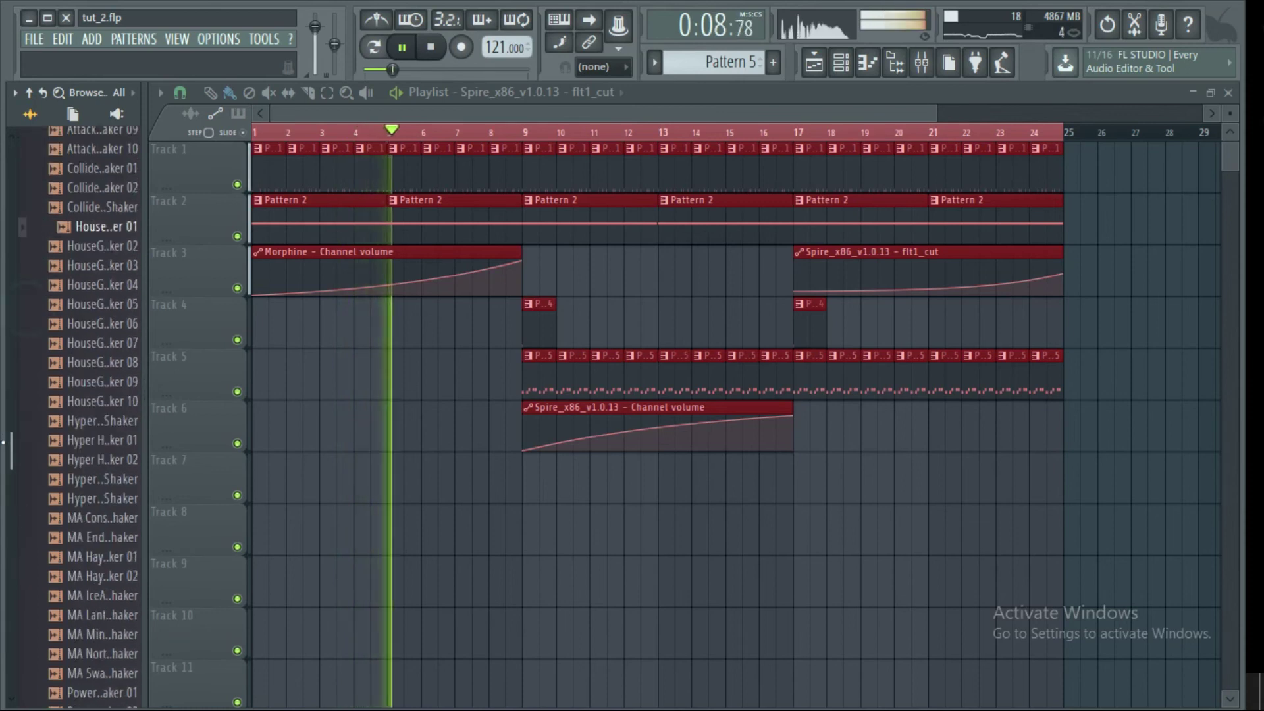
click(75, 427)
right_click(79, 428)
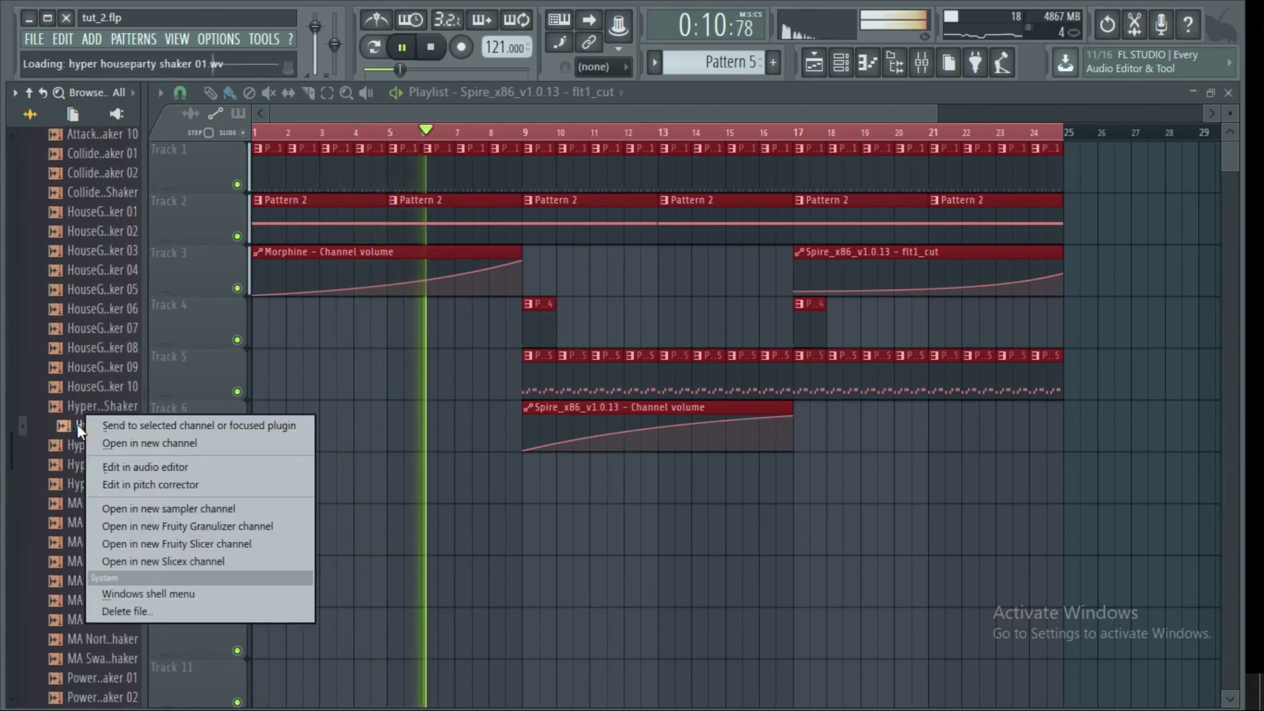
click(111, 441)
Paint Pattern 6 along Track 7 from bar 17 to bar 25 in the Playlist
click(843, 65)
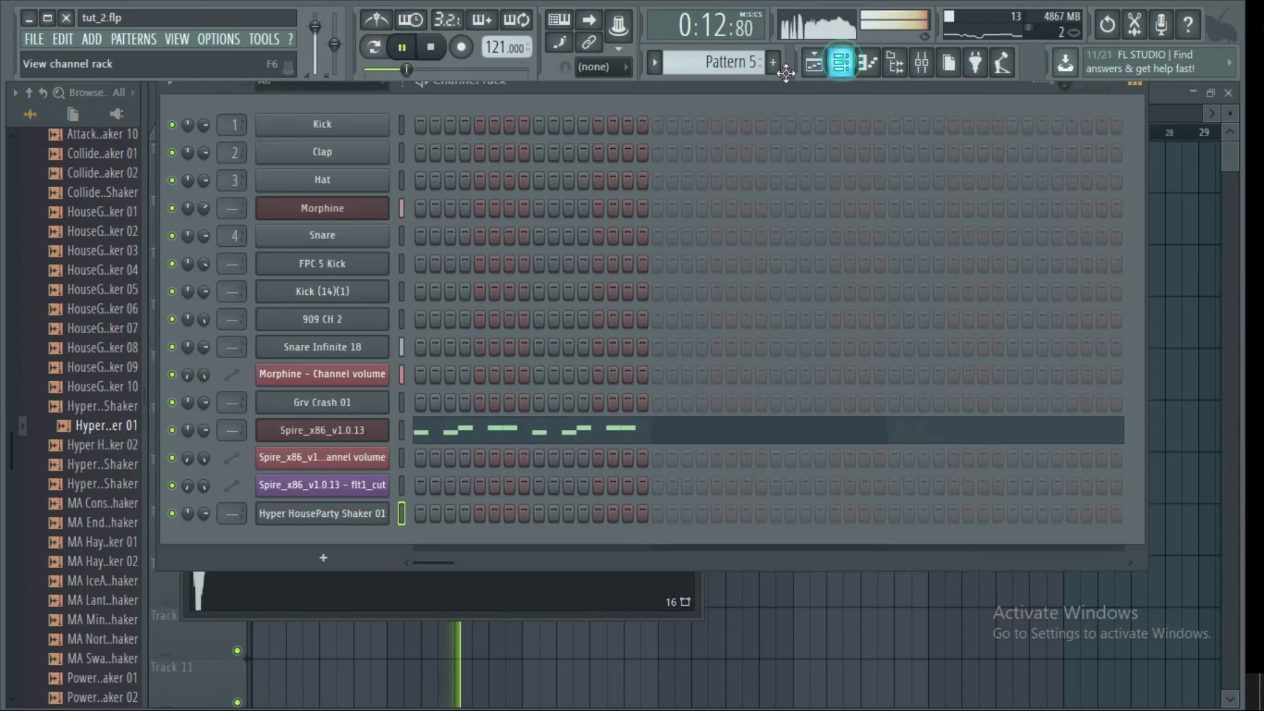
scroll(724, 62, down, 1)
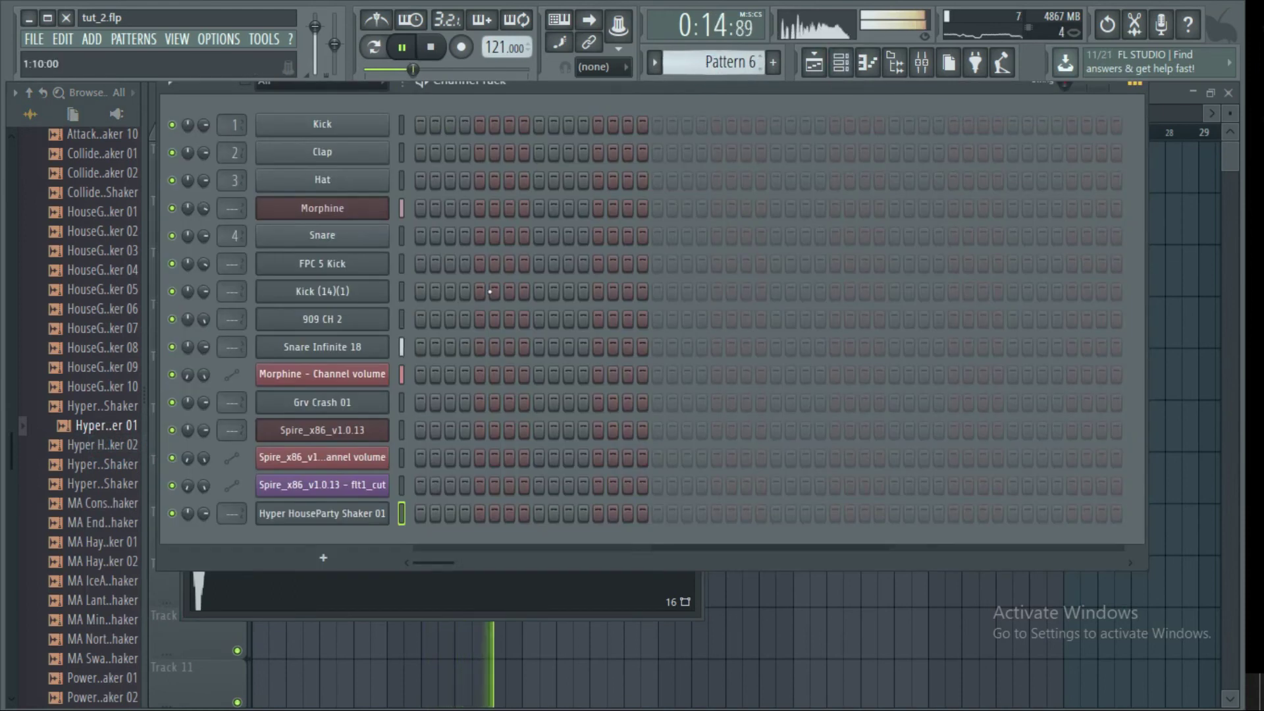
click(817, 66)
drag(799, 479, 1064, 477)
Adjust the shaker channel's panning and add a shaker hit to Pattern 6
click(846, 62)
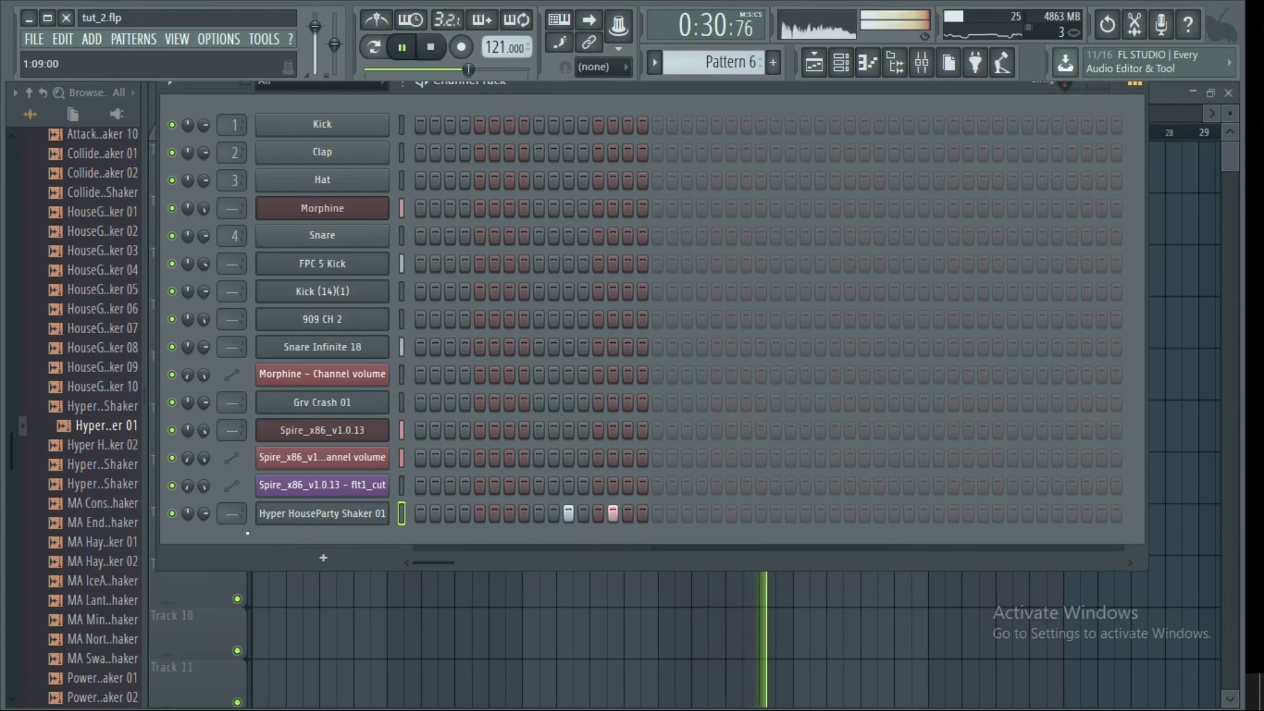
click(203, 514)
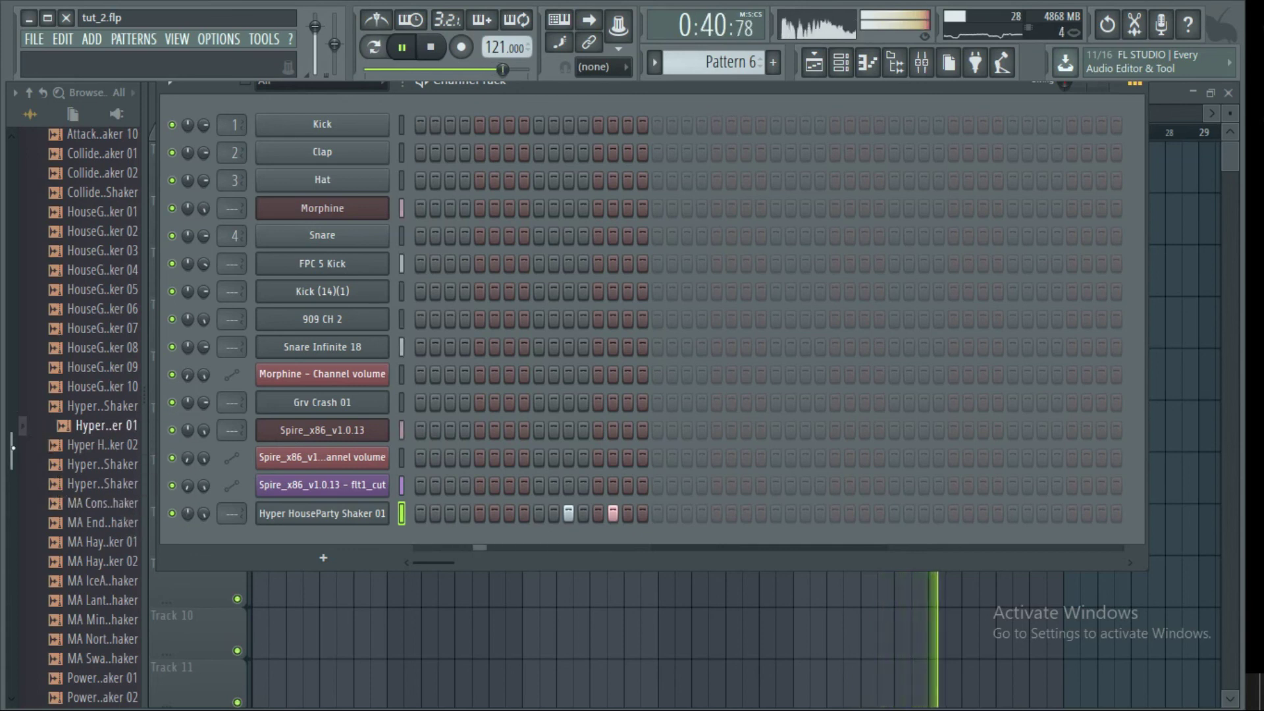
drag(19, 446, 3, 590)
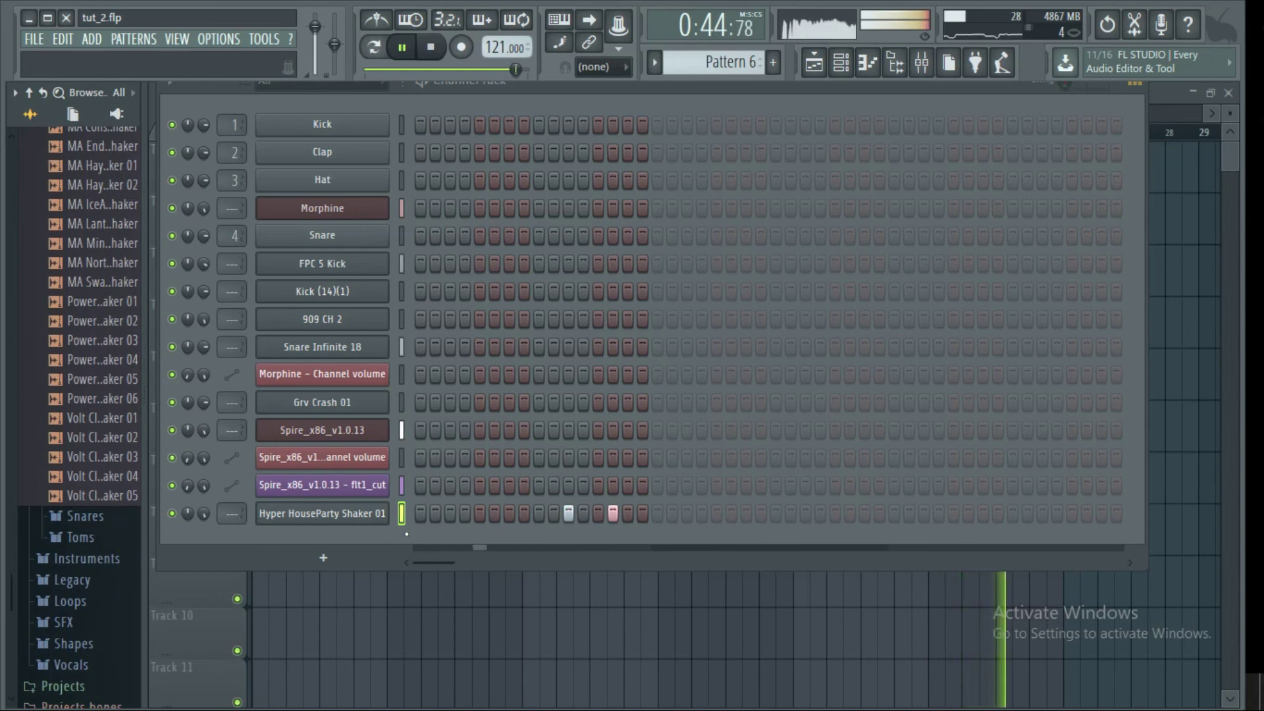
click(552, 513)
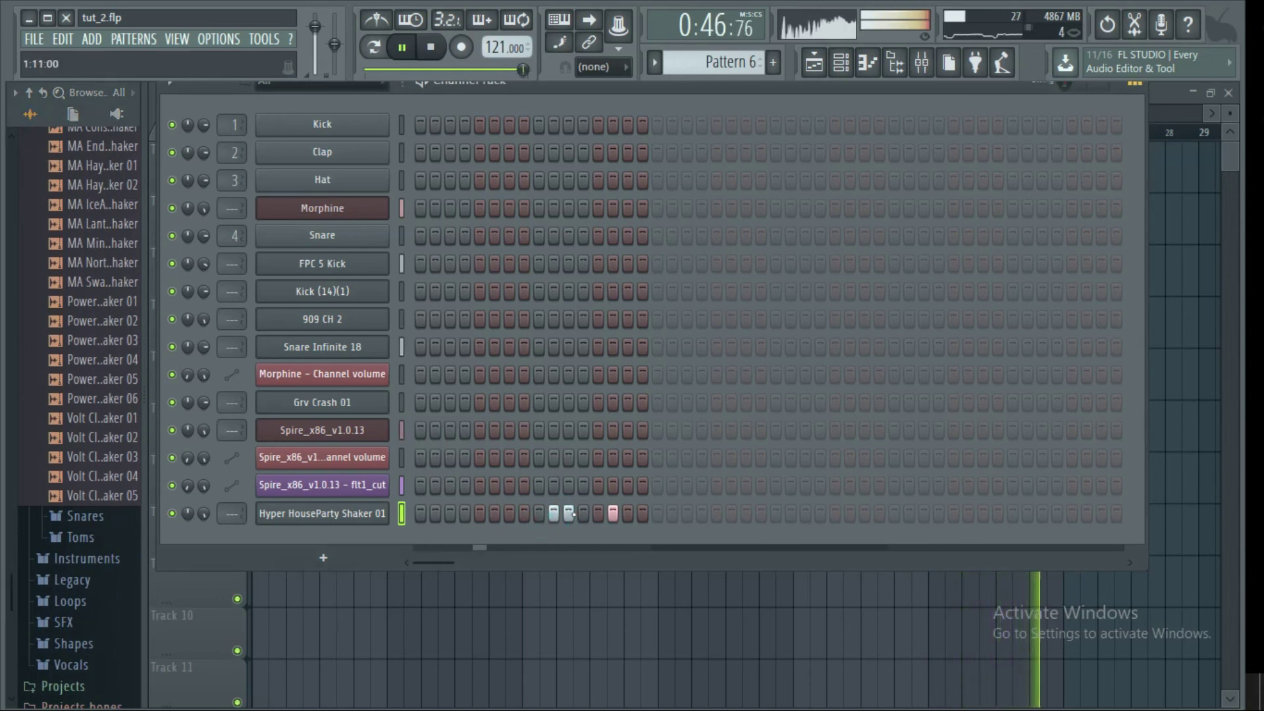
click(812, 66)
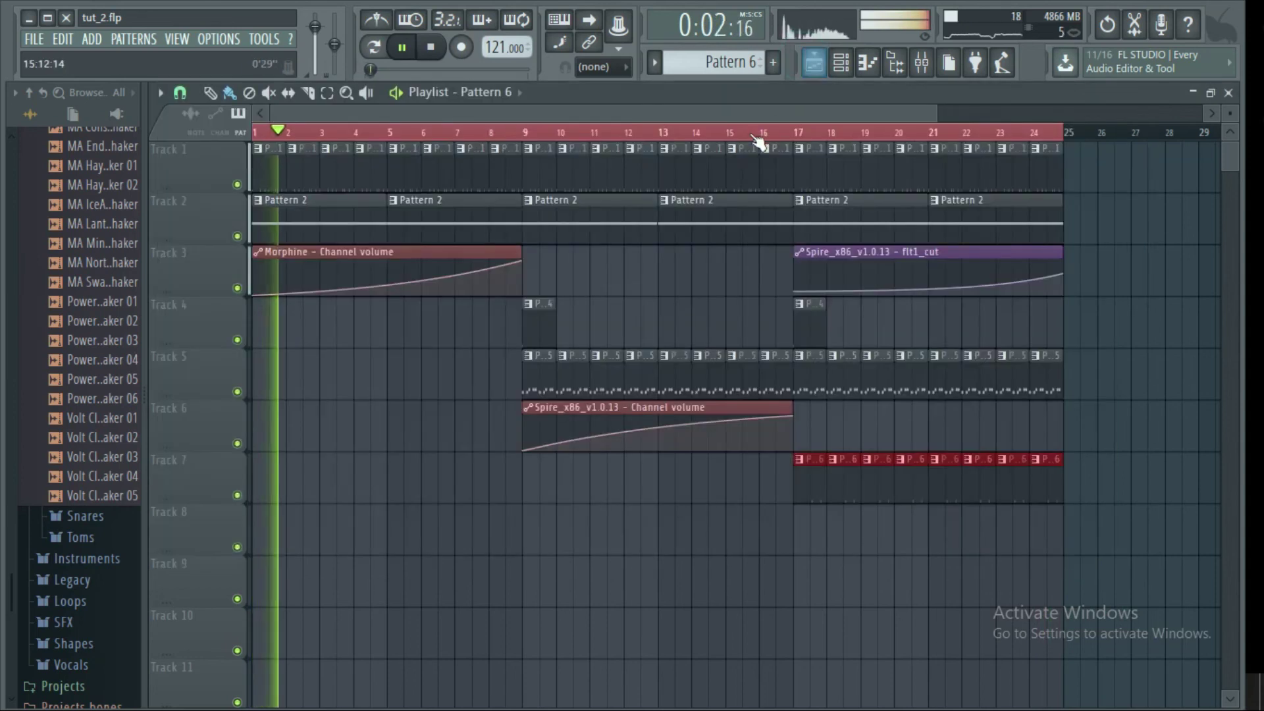
Play from bar 17 and rework Pattern 6's shaker hits, shifting one earlier and adding step 15
click(797, 135)
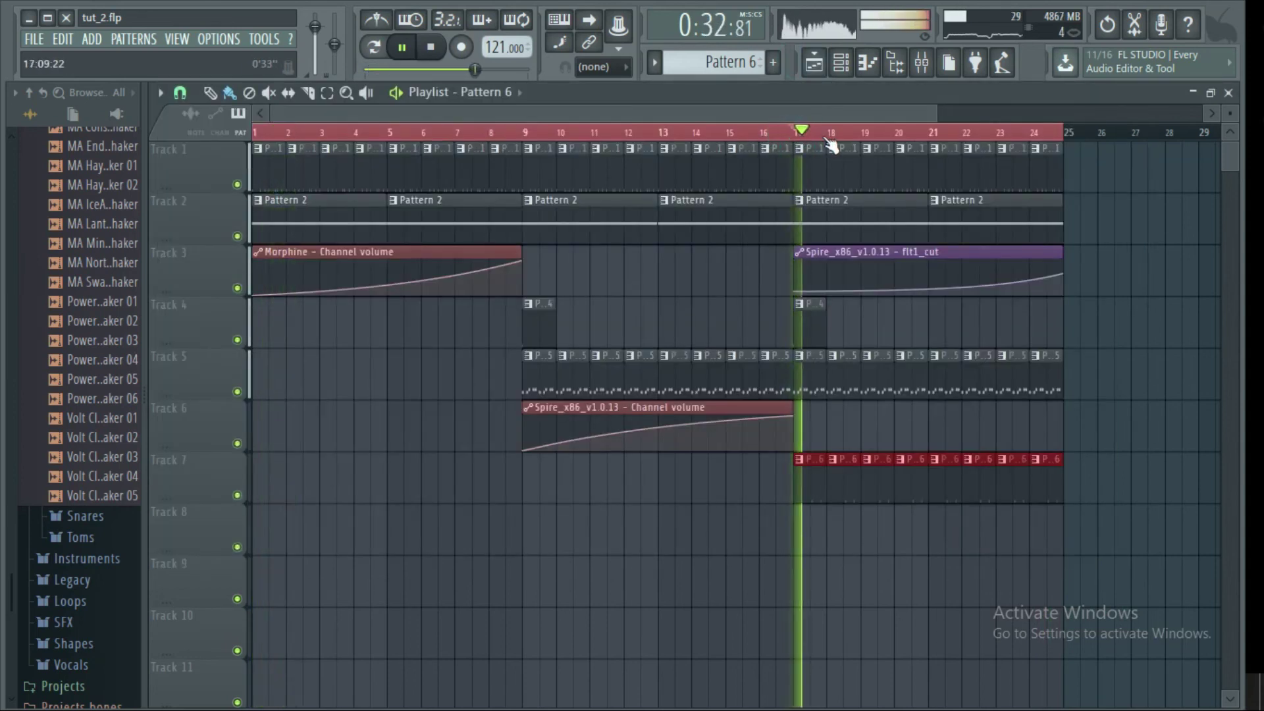
click(843, 64)
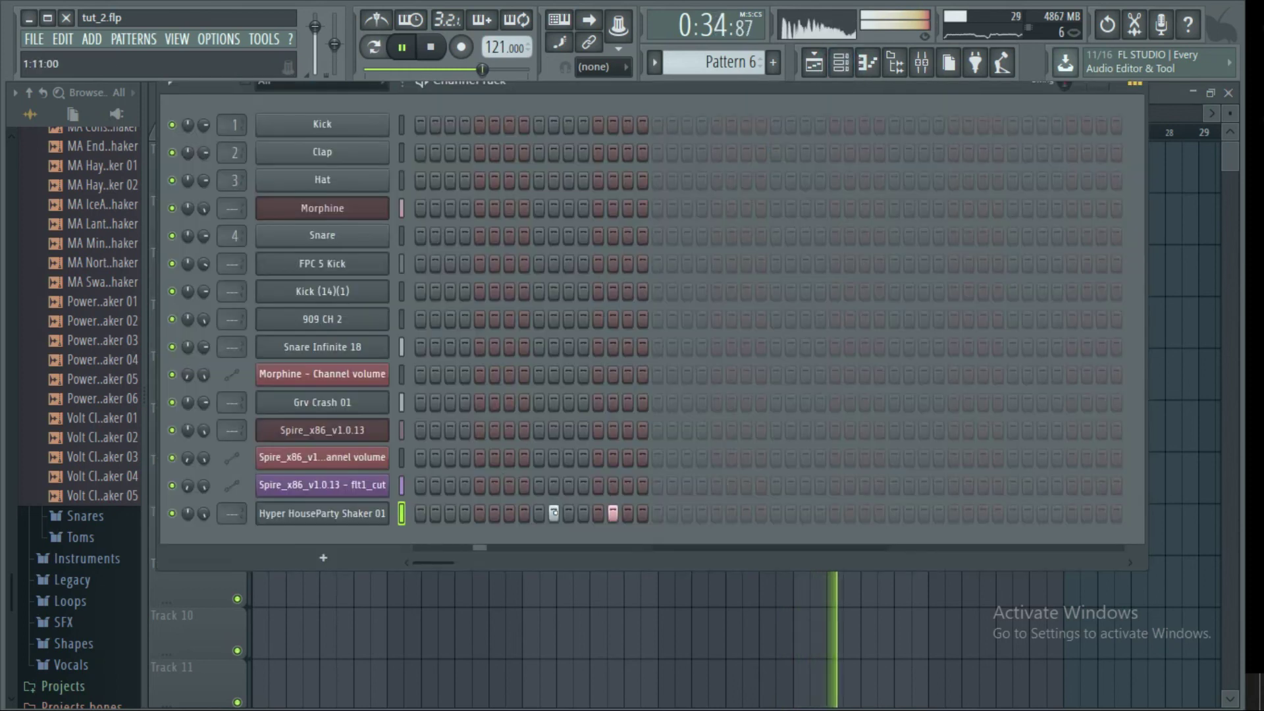
click(539, 514)
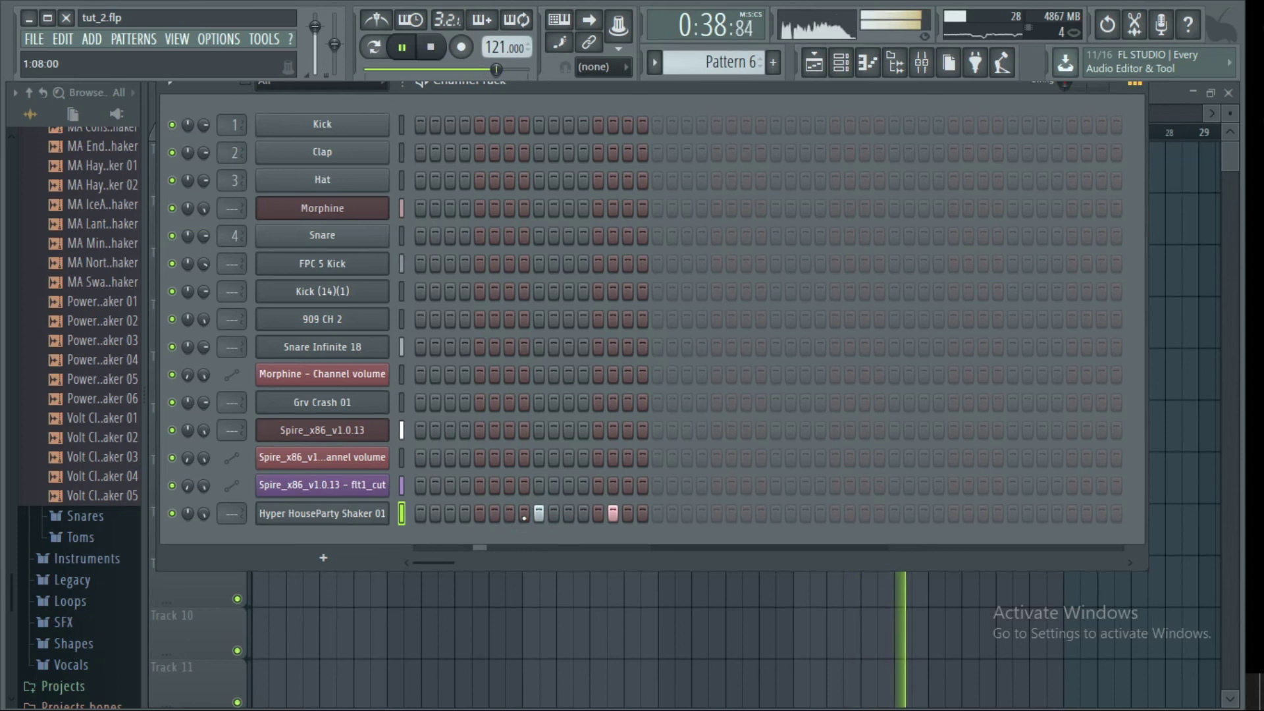
click(524, 513)
click(539, 514)
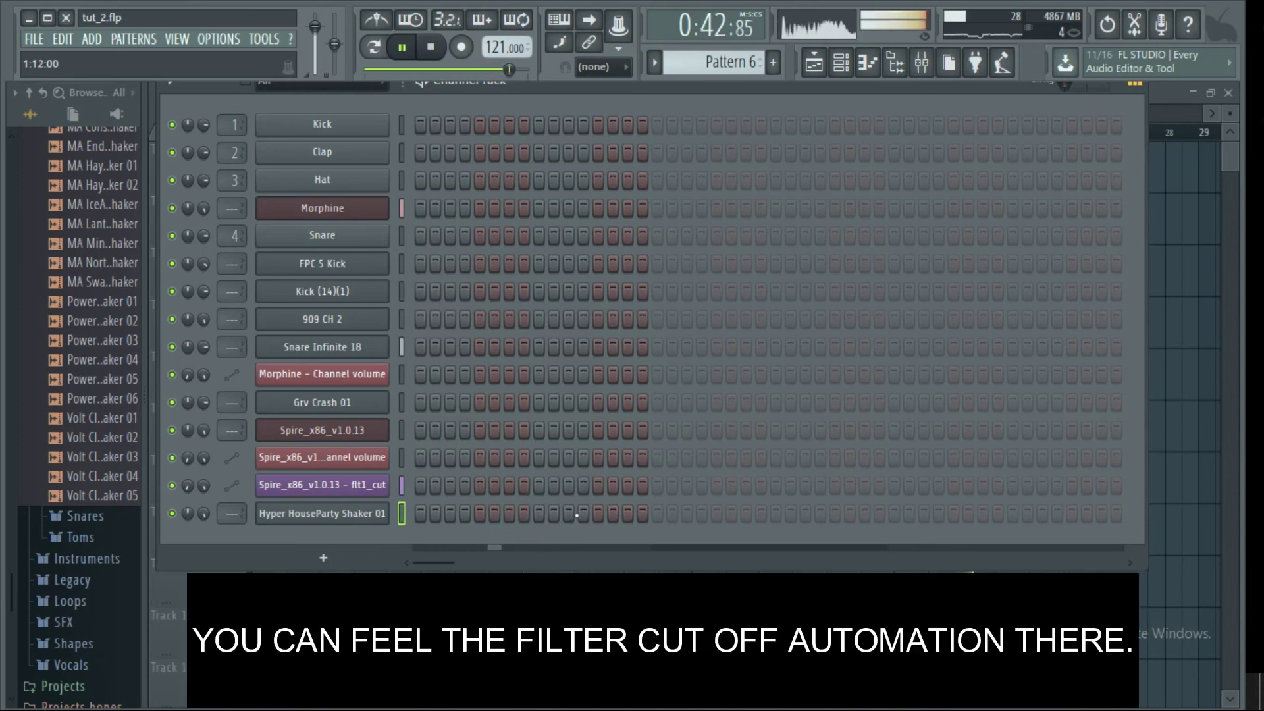
click(627, 513)
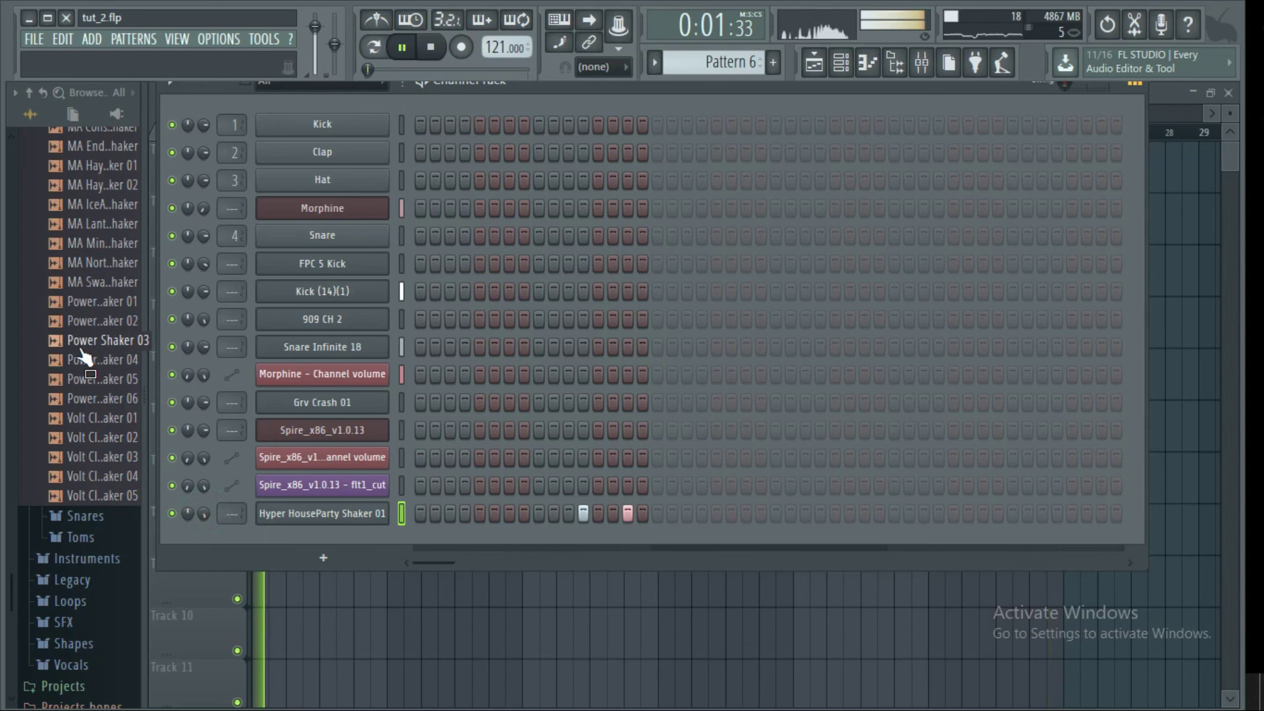
Audition other shaker samples, including Power Shaker 01 and MA LanternLight Shaker
click(76, 302)
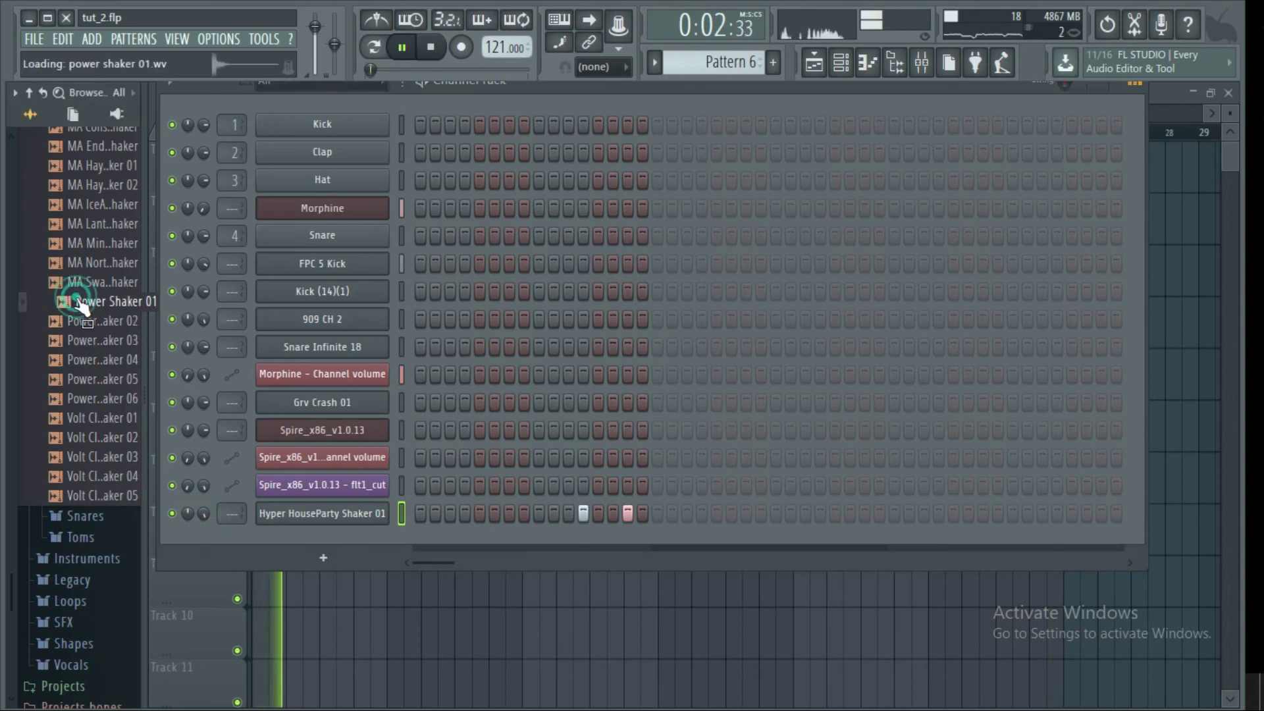
click(77, 261)
click(79, 224)
click(80, 146)
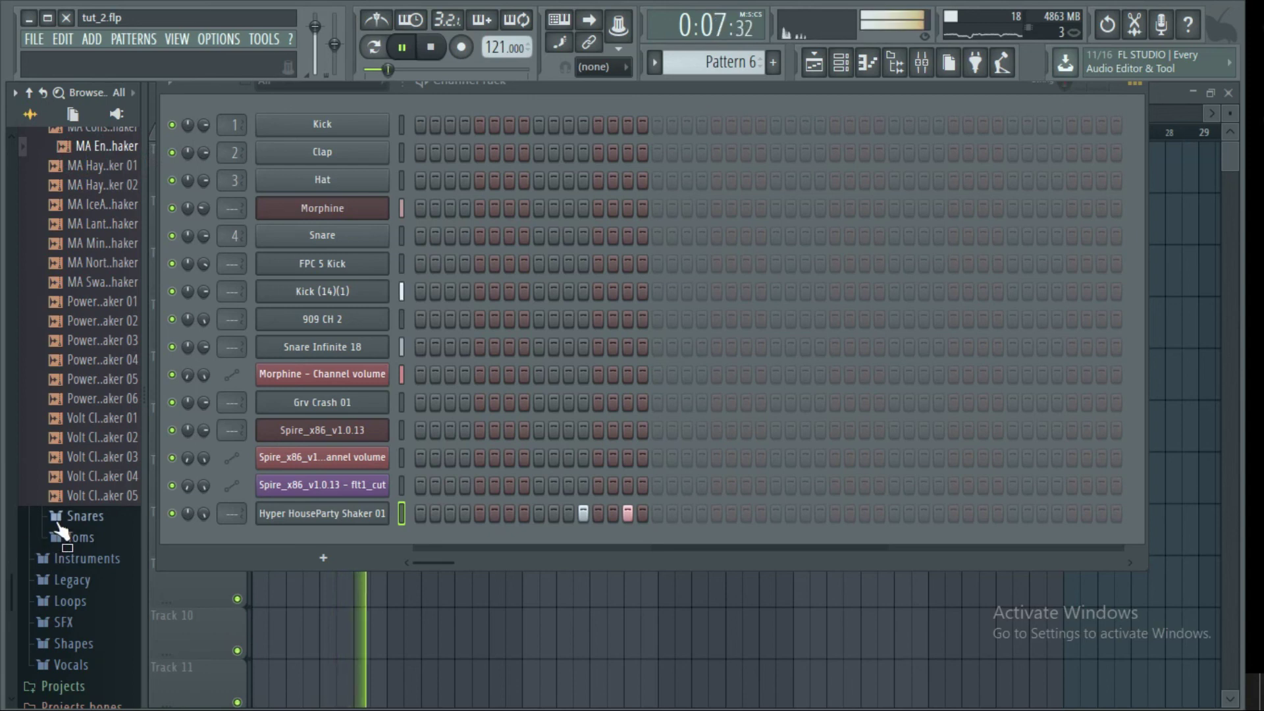
Preview claps in the Claps folder and load Fracture Clap 01 into a new channel
drag(8, 590, 13, 310)
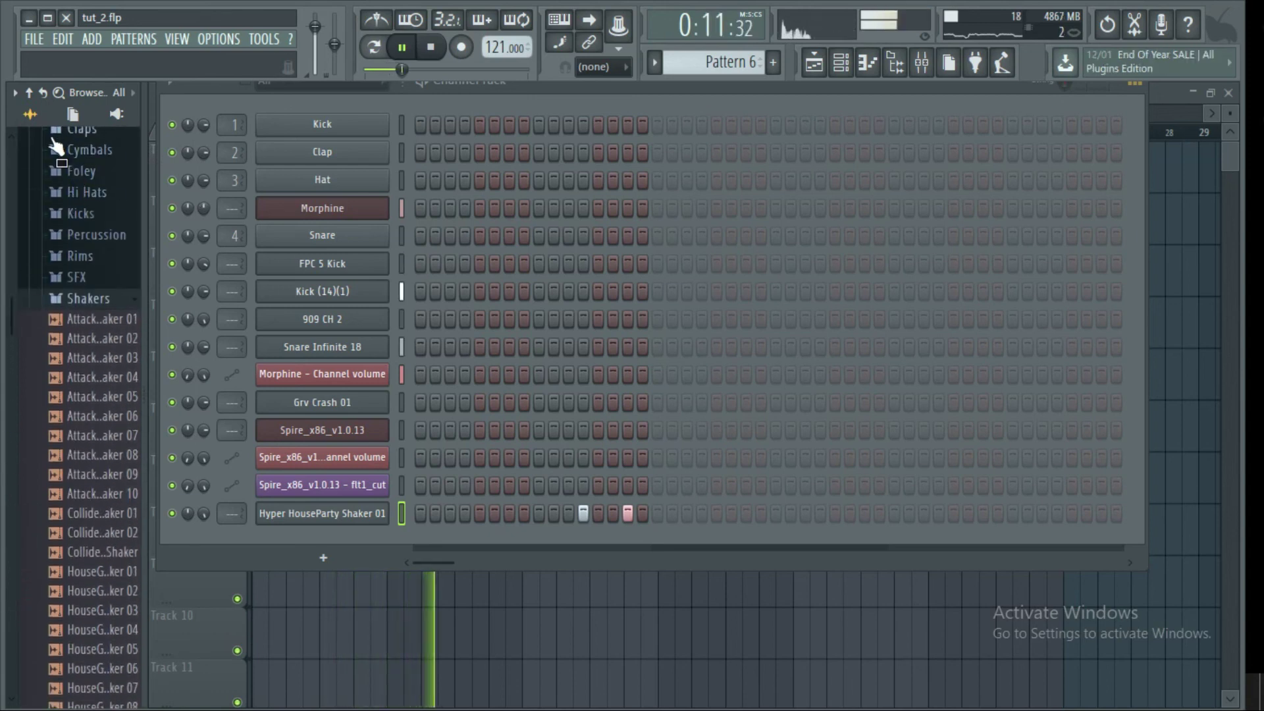
click(72, 114)
click(30, 114)
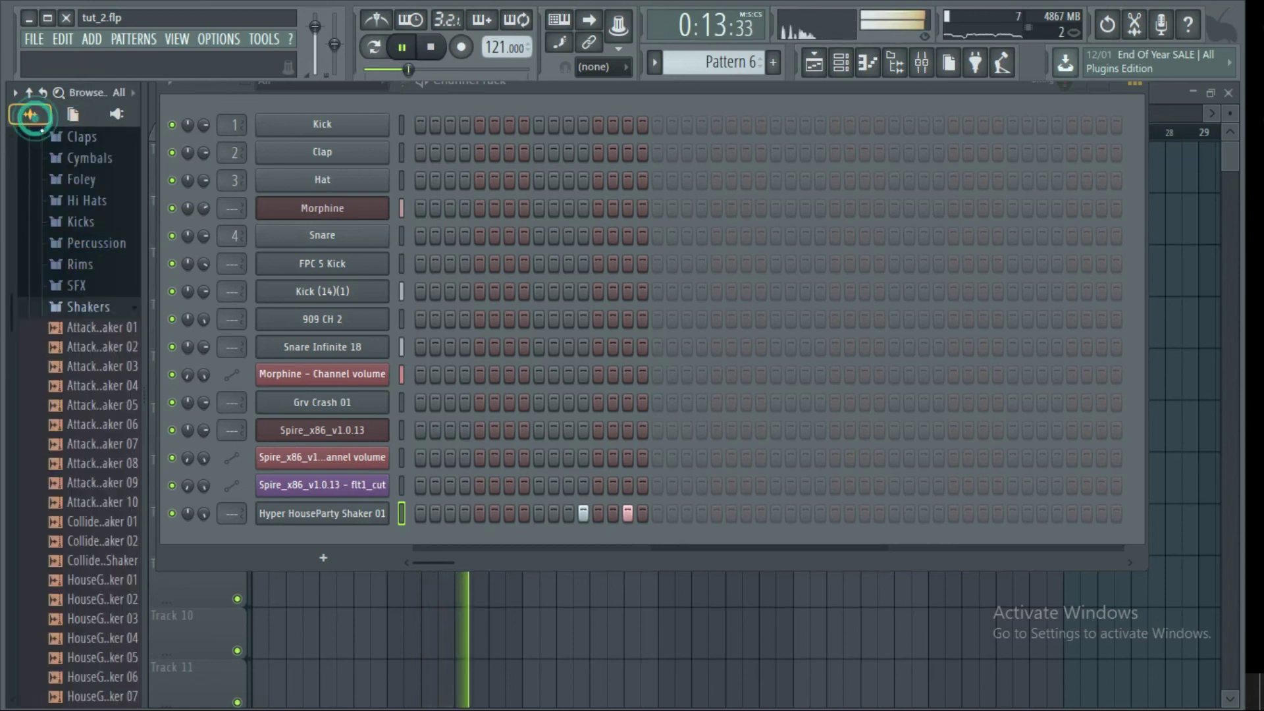
click(80, 137)
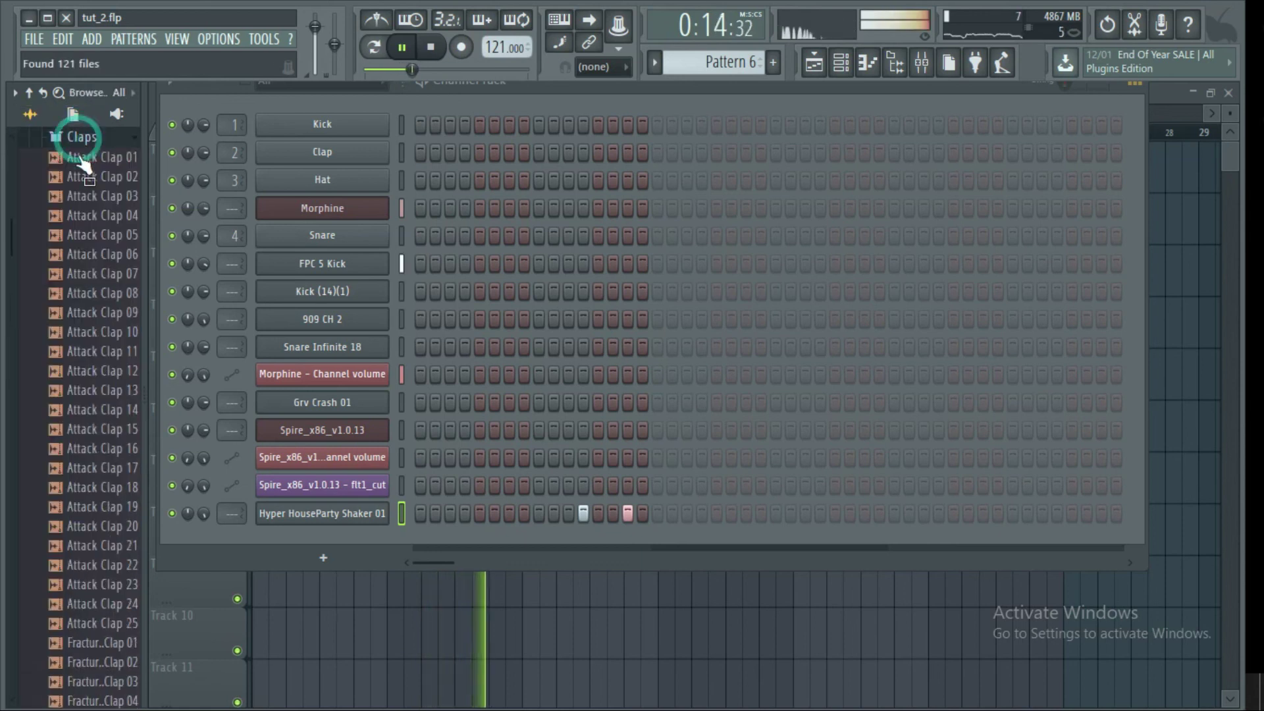
click(87, 546)
click(90, 643)
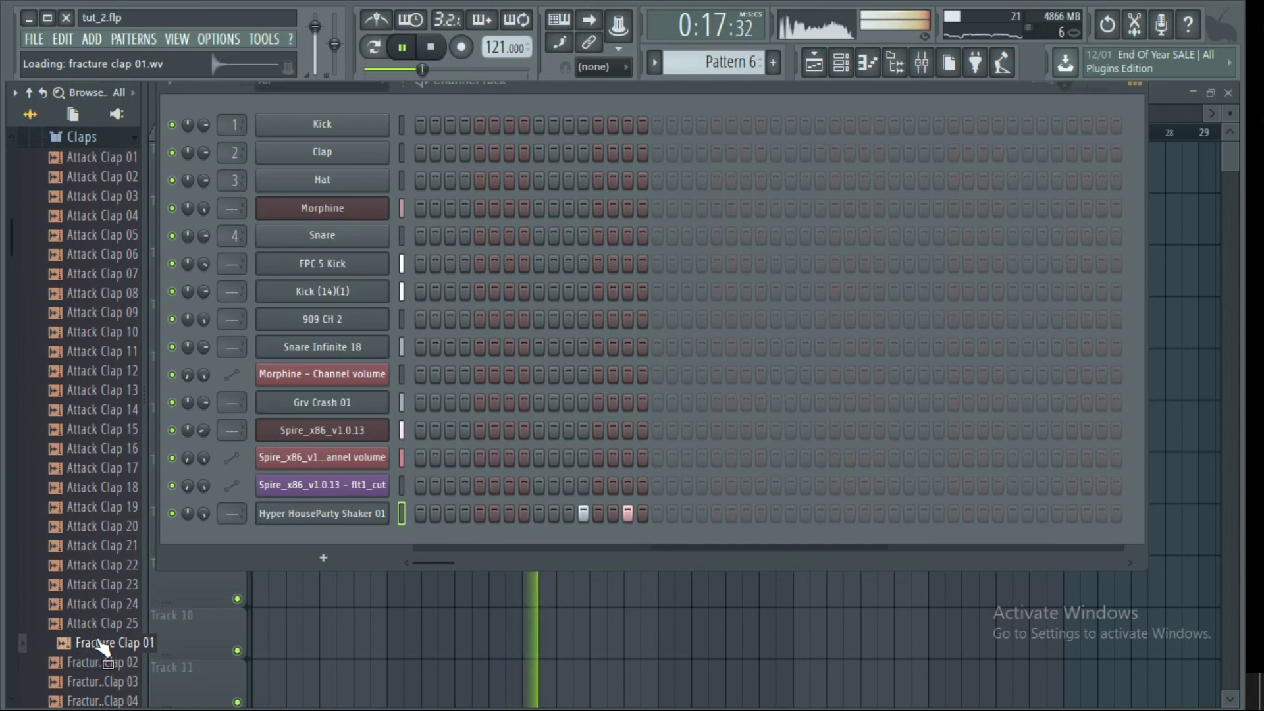
right_click(102, 645)
click(164, 481)
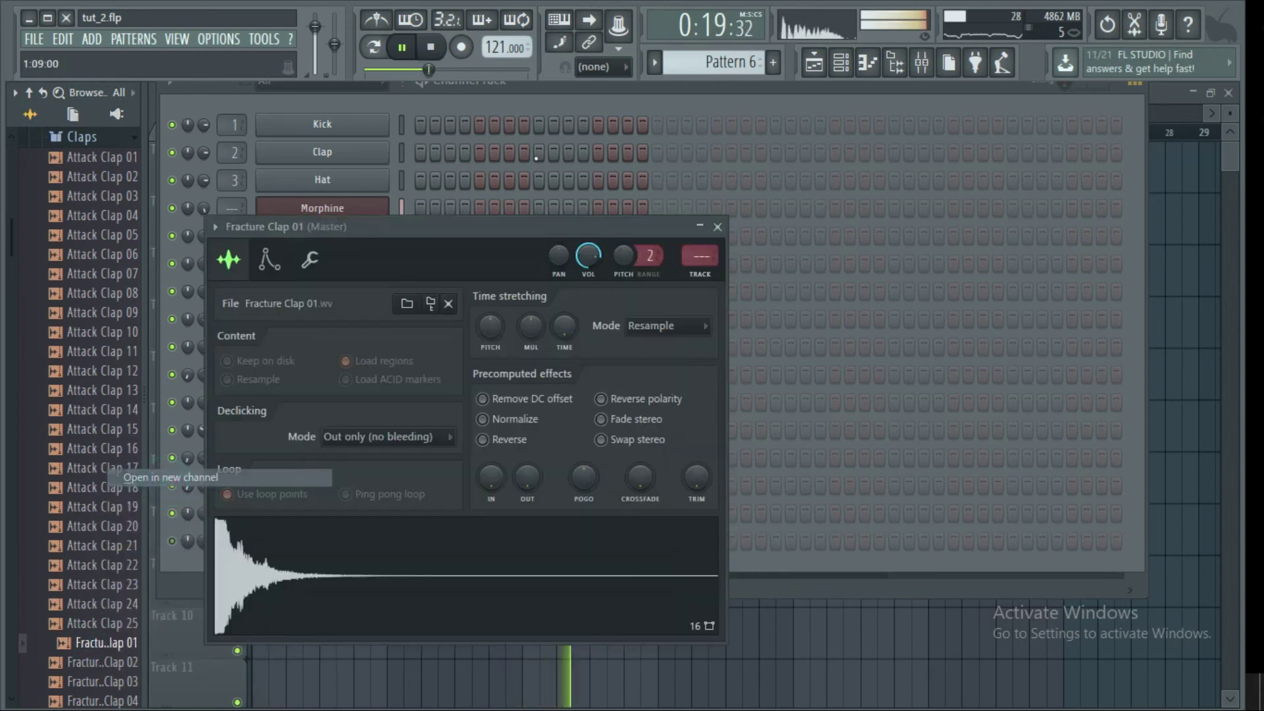
Give Fracture Clap 01 a hit matching the shaker and adjust its volume
click(716, 227)
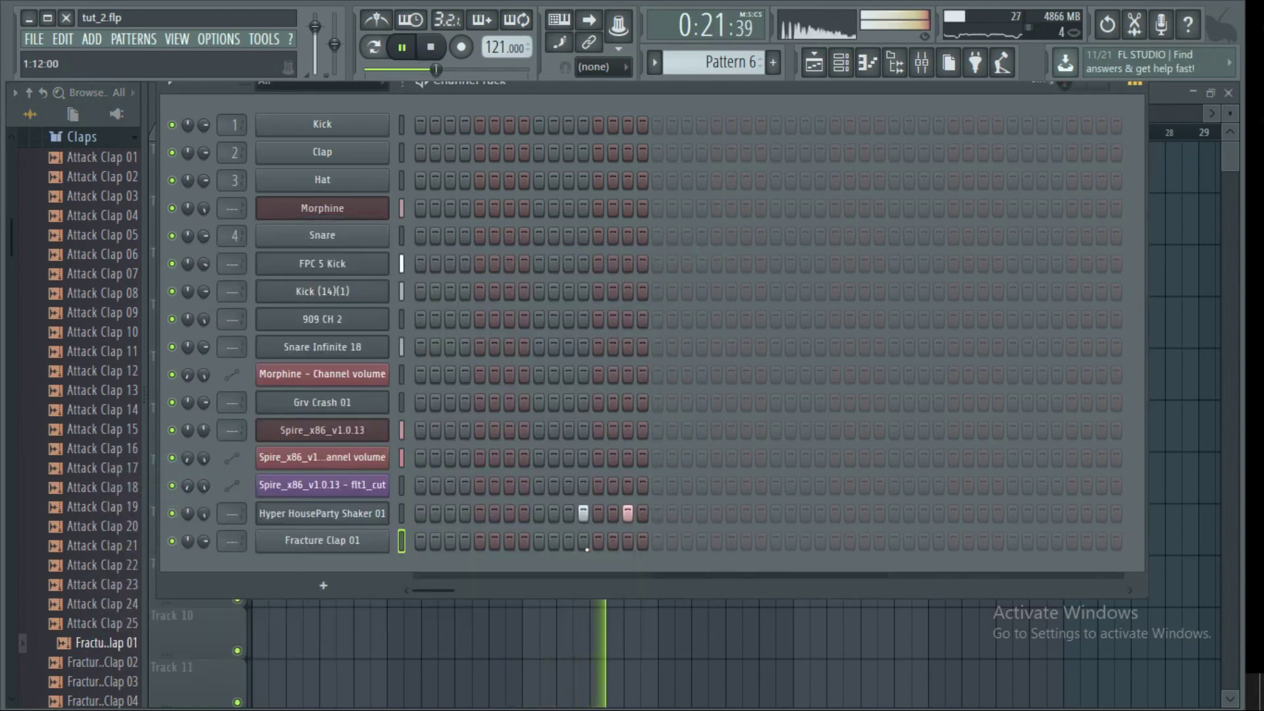
click(626, 543)
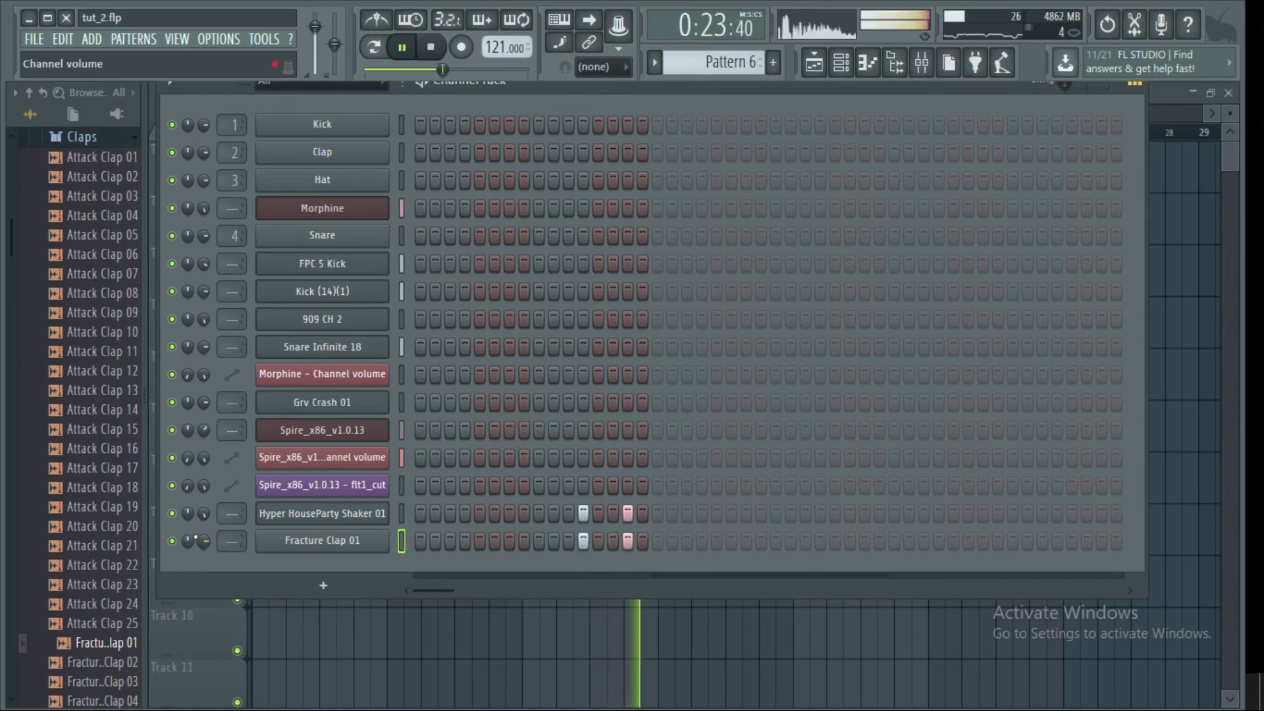
click(195, 540)
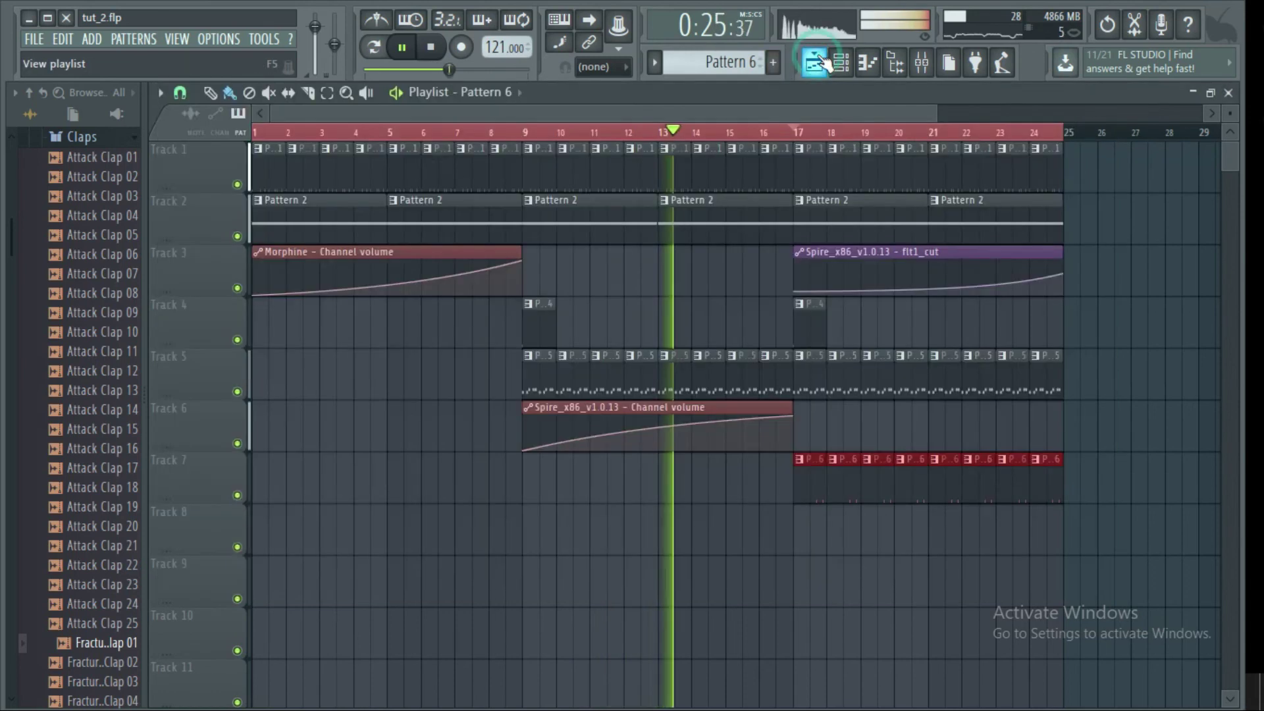
click(816, 62)
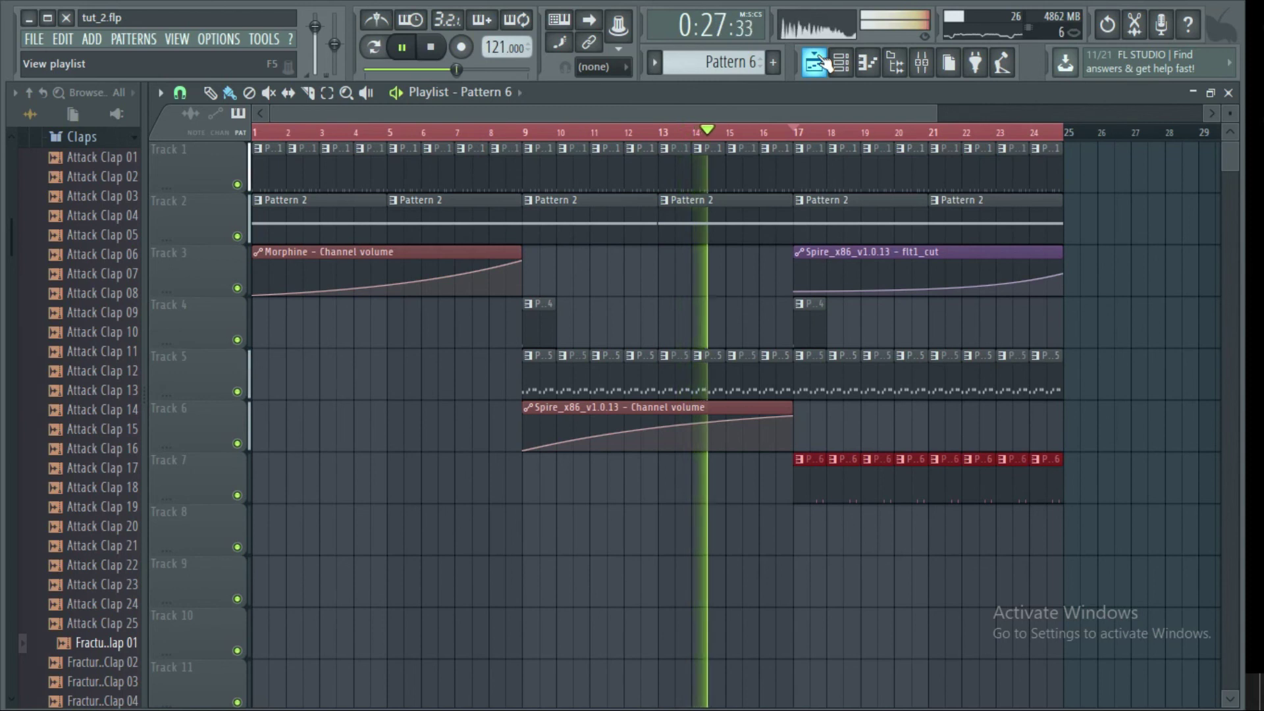